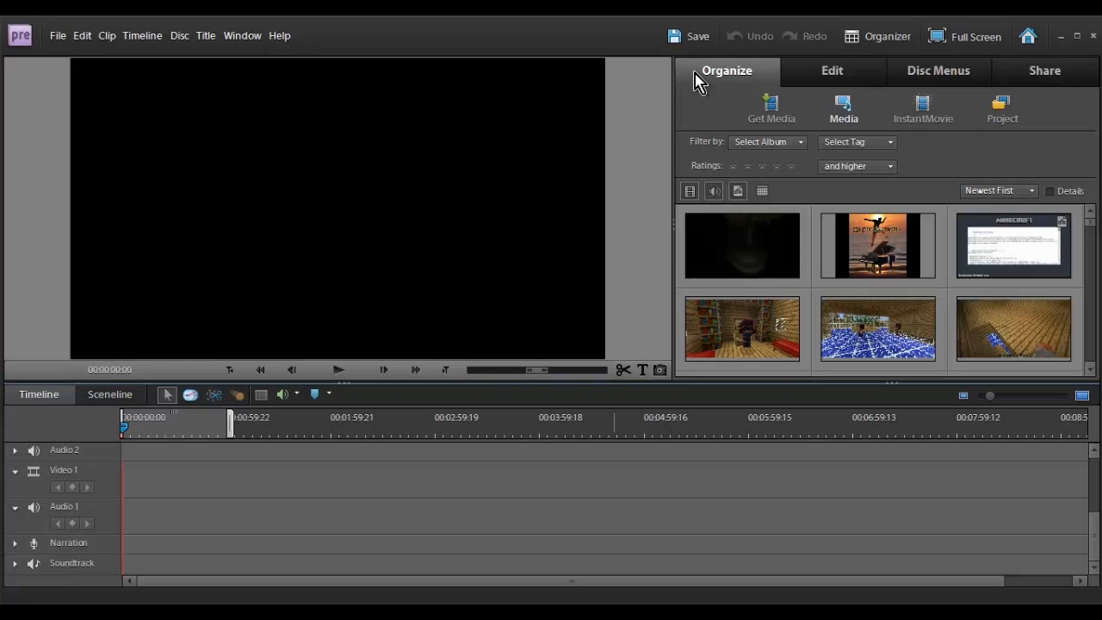
- Visit the Edit, Disc Menus and Share workspaces, then return to Organize
{"action": "left_click", "coordinate": [832, 71]}
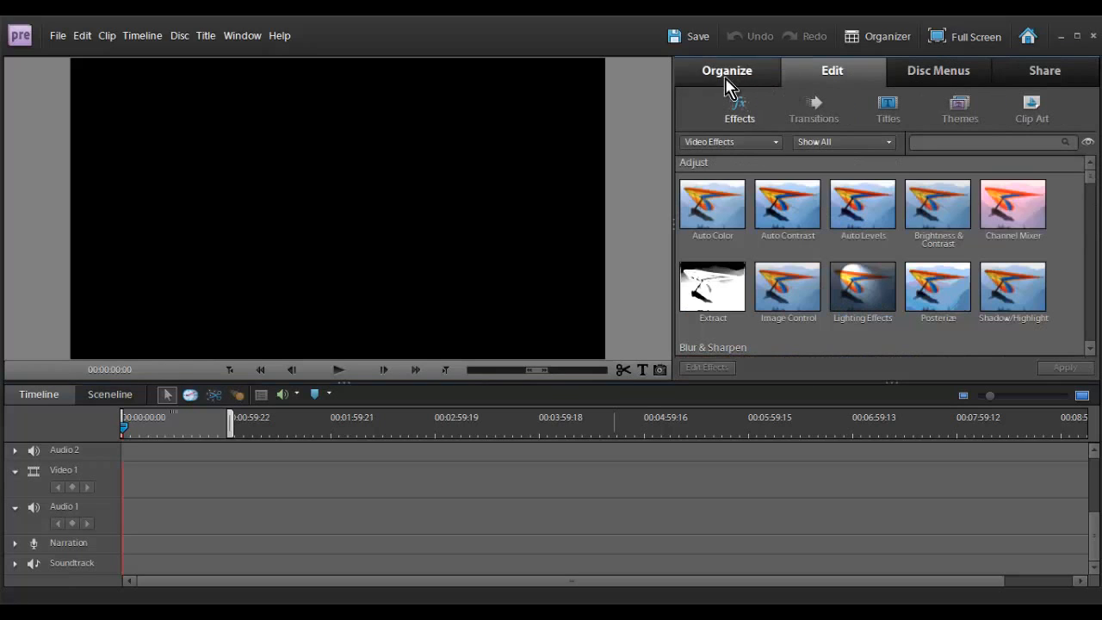
{"action": "left_click", "coordinate": [728, 78]}
{"action": "left_click", "coordinate": [832, 71]}
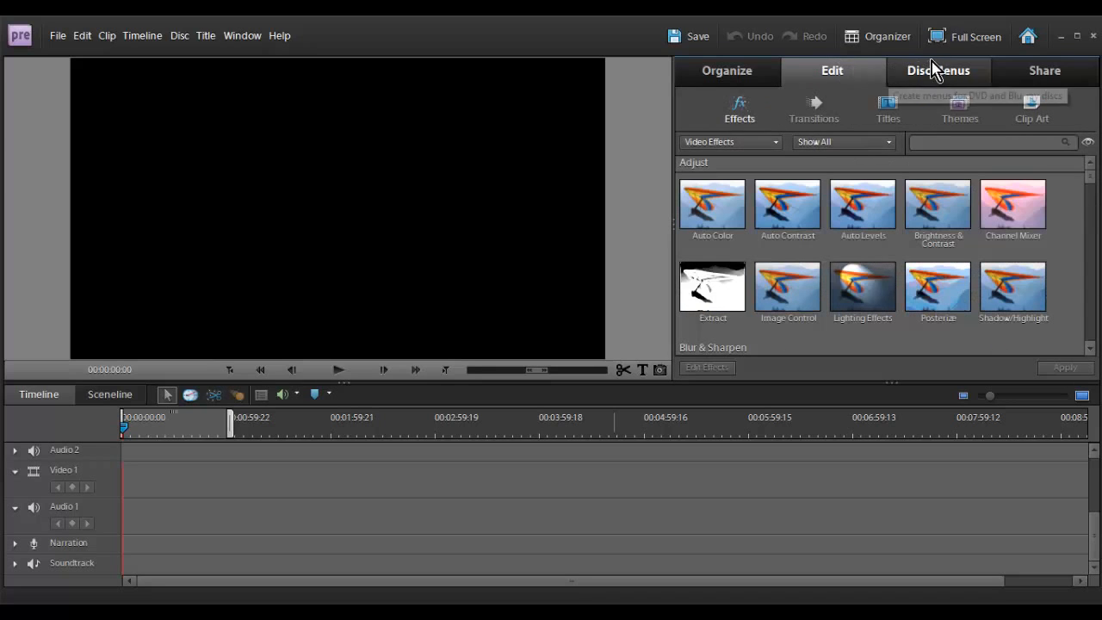
{"action": "left_click", "coordinate": [939, 71]}
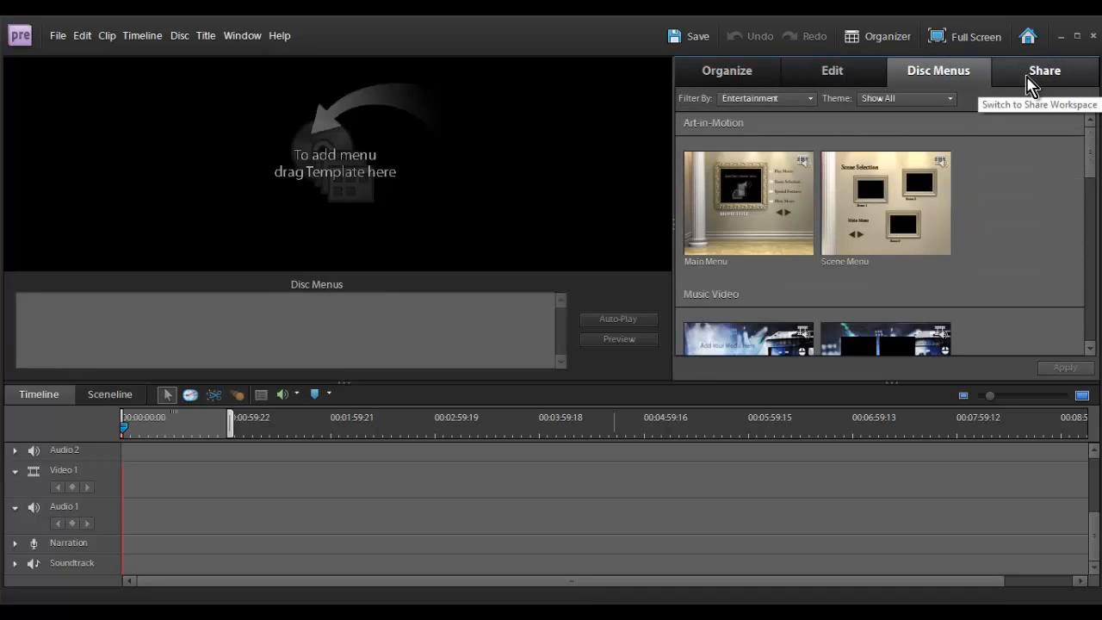
{"action": "left_click", "coordinate": [1033, 83]}
{"action": "left_click", "coordinate": [723, 80]}
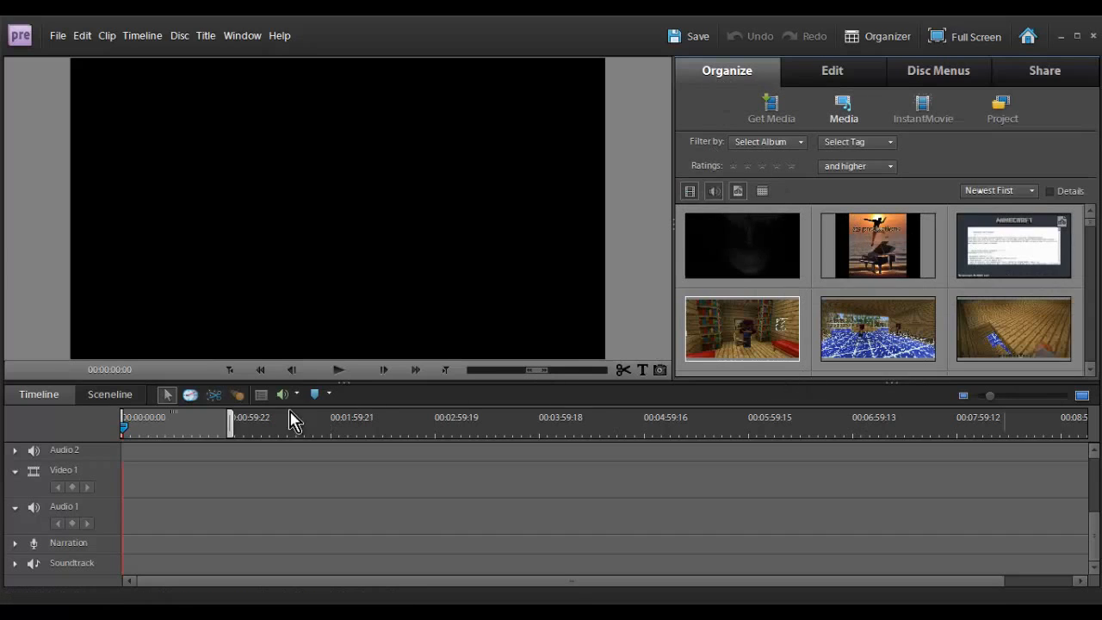
- Place the dark Slender clip and then the funky piano solo clip into the Sceneline
{"action": "left_click", "coordinate": [110, 394]}
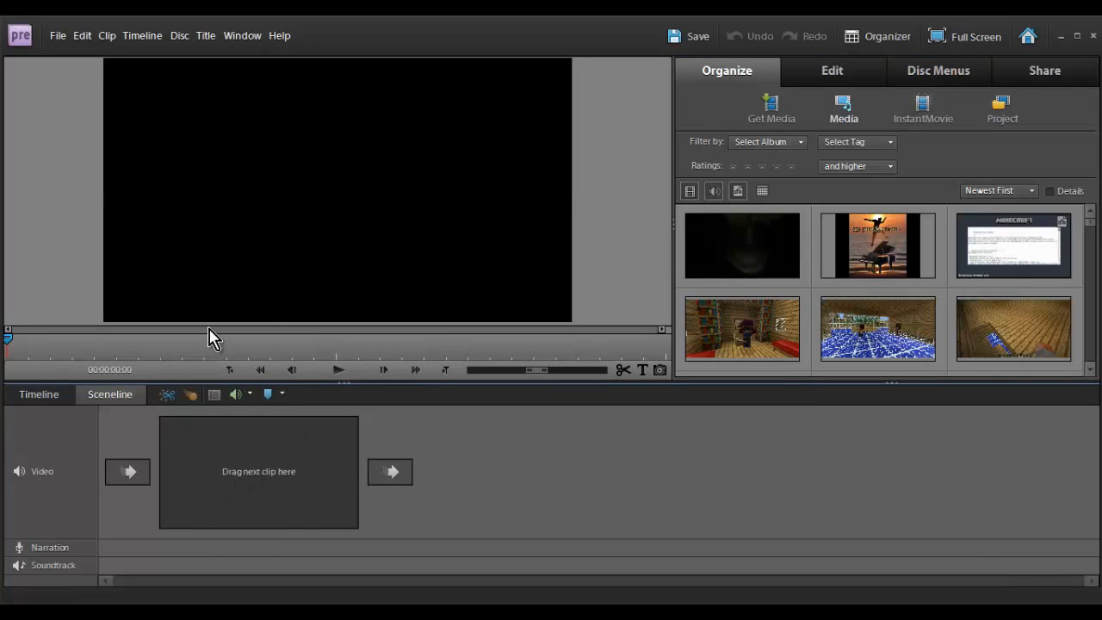
{"action": "left_click_drag", "start_coordinate": [772, 232], "coordinate": [270, 517]}
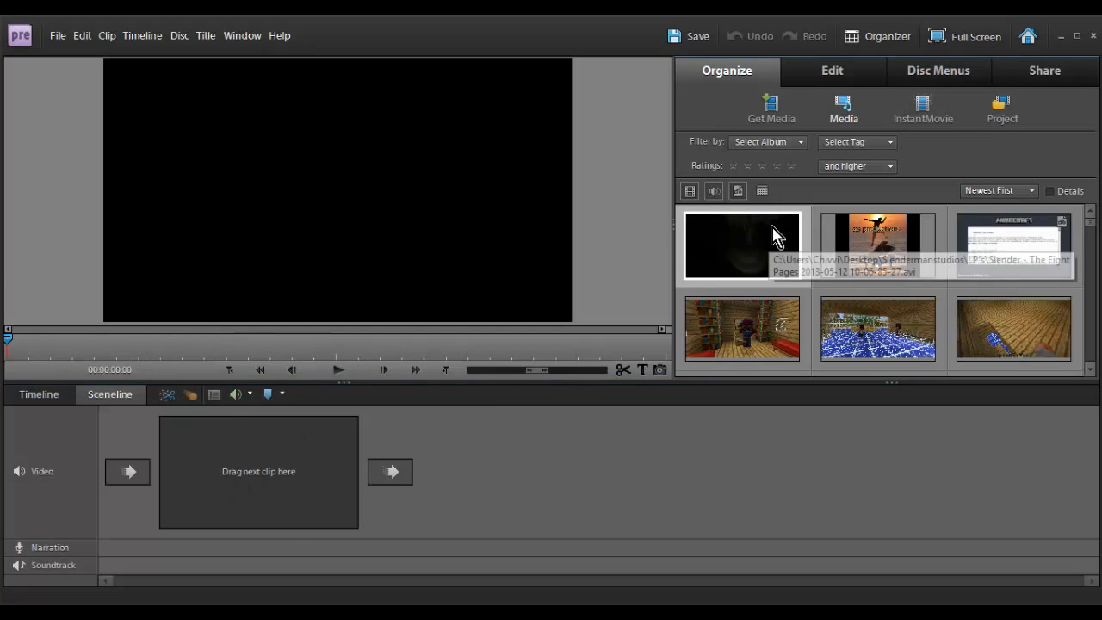
{"action": "left_click_drag", "start_coordinate": [326, 479], "coordinate": [326, 479]}
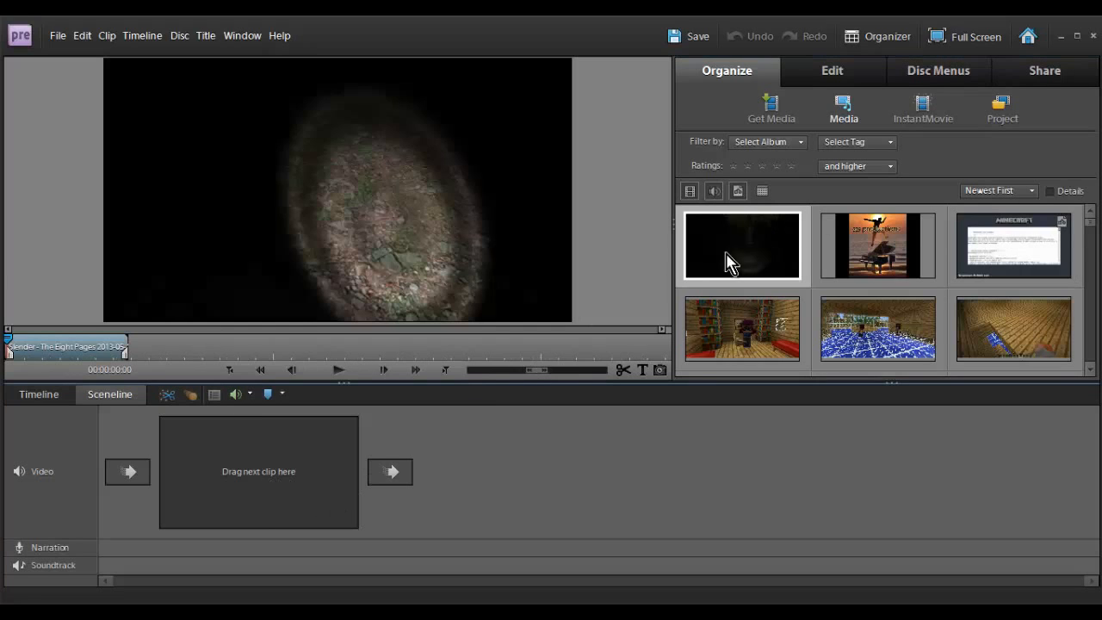
{"action": "left_click_drag", "start_coordinate": [877, 246], "coordinate": [597, 482]}
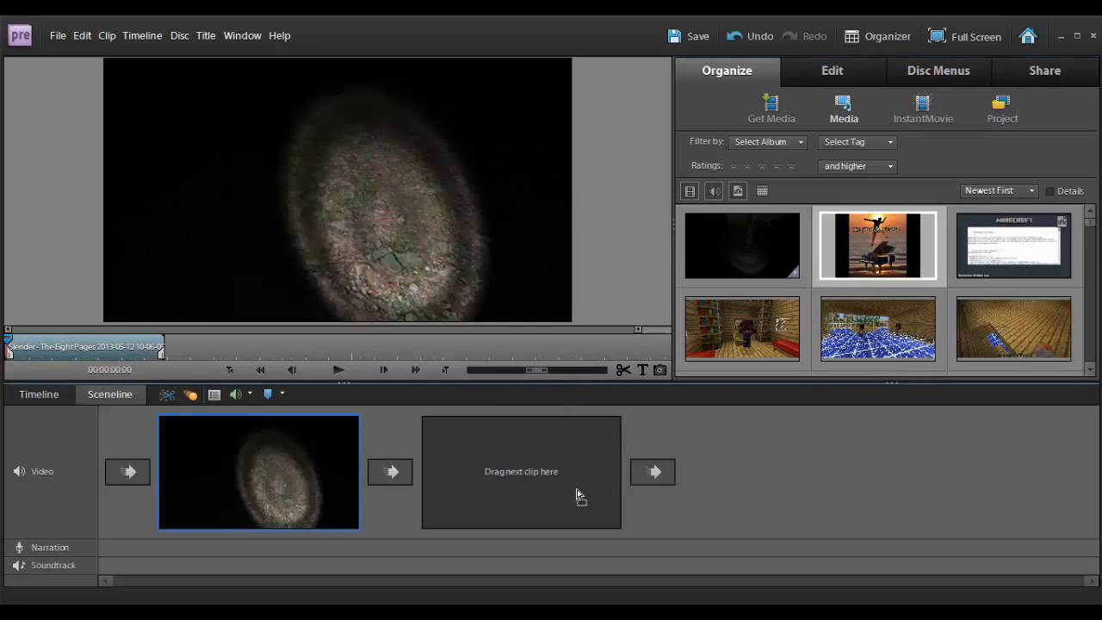
- Play back the two clips in the monitor, scrubbing through, then pause
{"action": "left_click", "coordinate": [339, 370]}
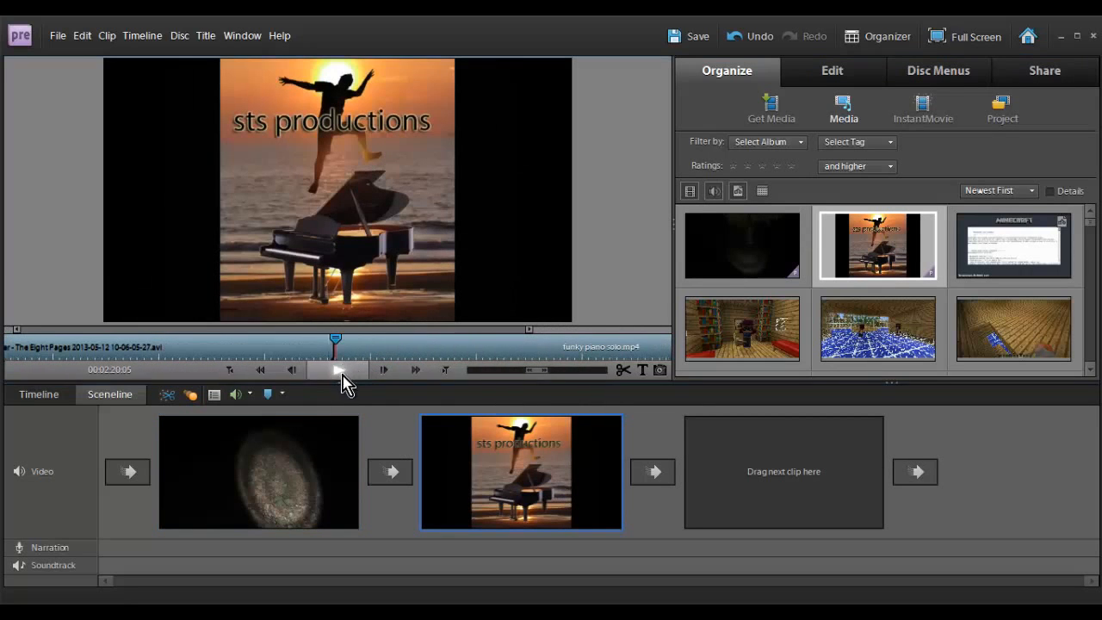
{"action": "left_click_drag", "start_coordinate": [272, 348], "coordinate": [129, 349]}
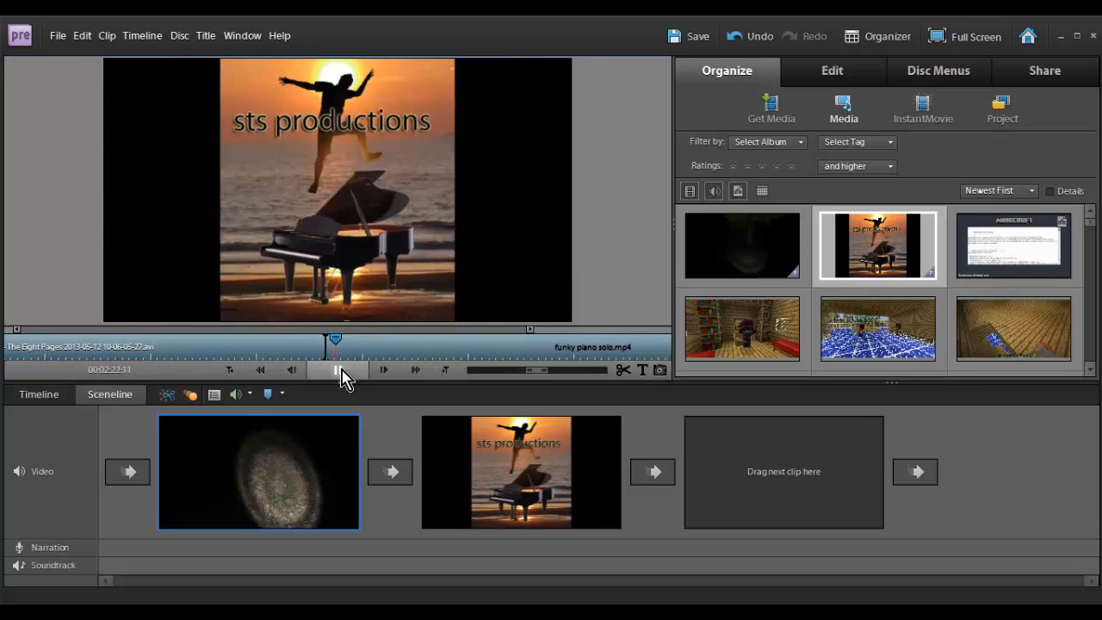
{"action": "left_click", "coordinate": [343, 371]}
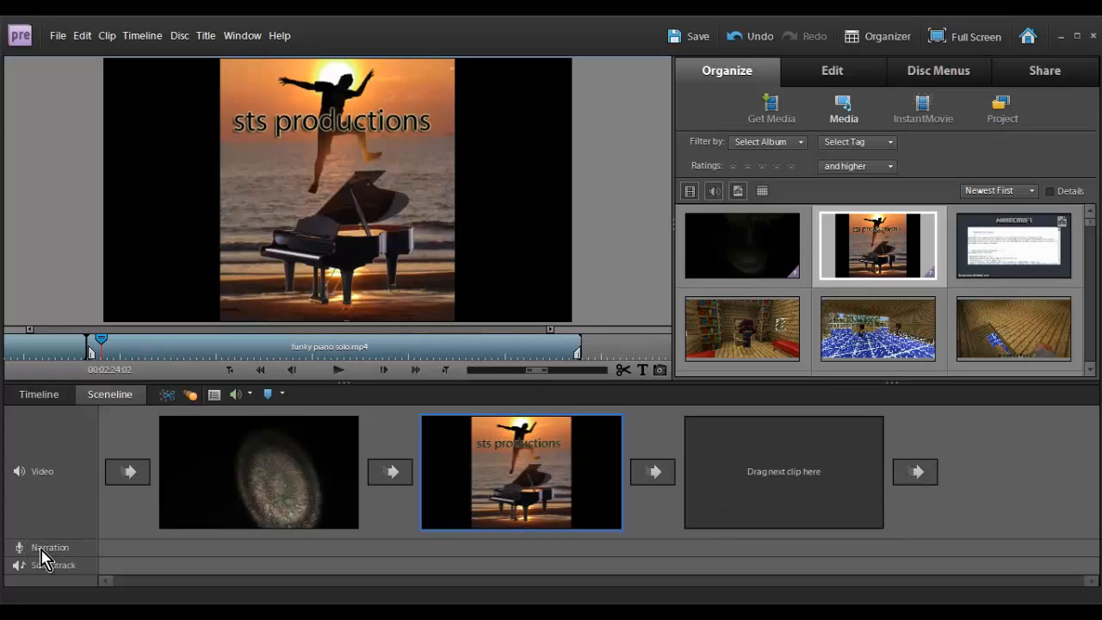
- Show the movie on the Timeline and scrub the playhead around two minutes in
{"action": "left_click", "coordinate": [39, 394]}
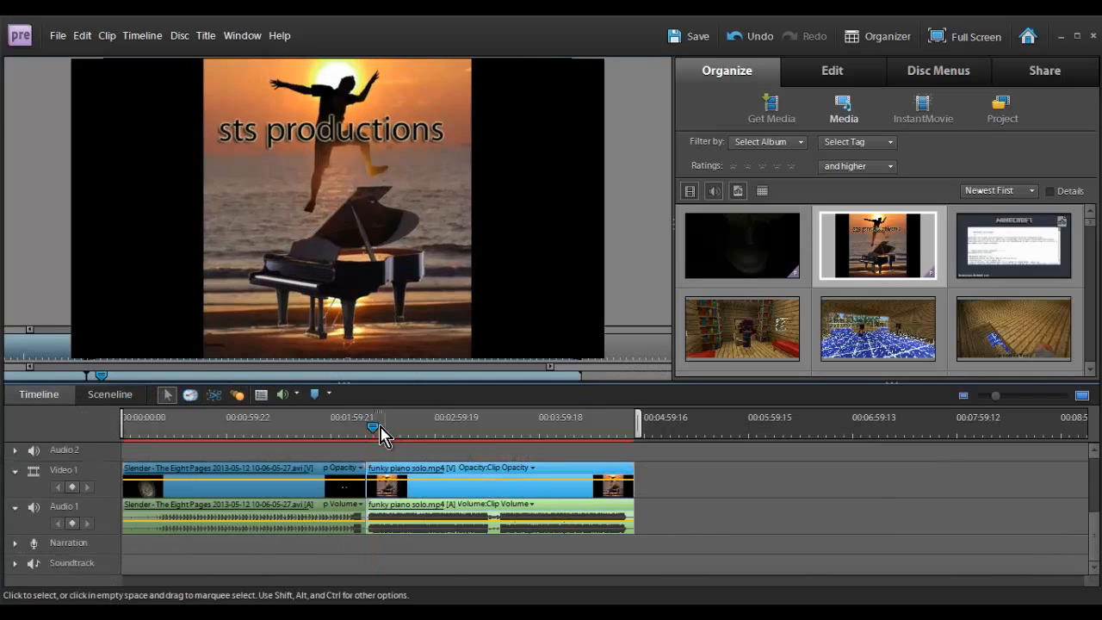
{"action": "left_click", "coordinate": [354, 428]}
{"action": "mouse_move", "coordinate": [354, 428]}
{"action": "left_mouse_down"}
{"action": "mouse_move", "coordinate": [395, 431]}
{"action": "mouse_move", "coordinate": [362, 431]}
{"action": "left_mouse_up"}
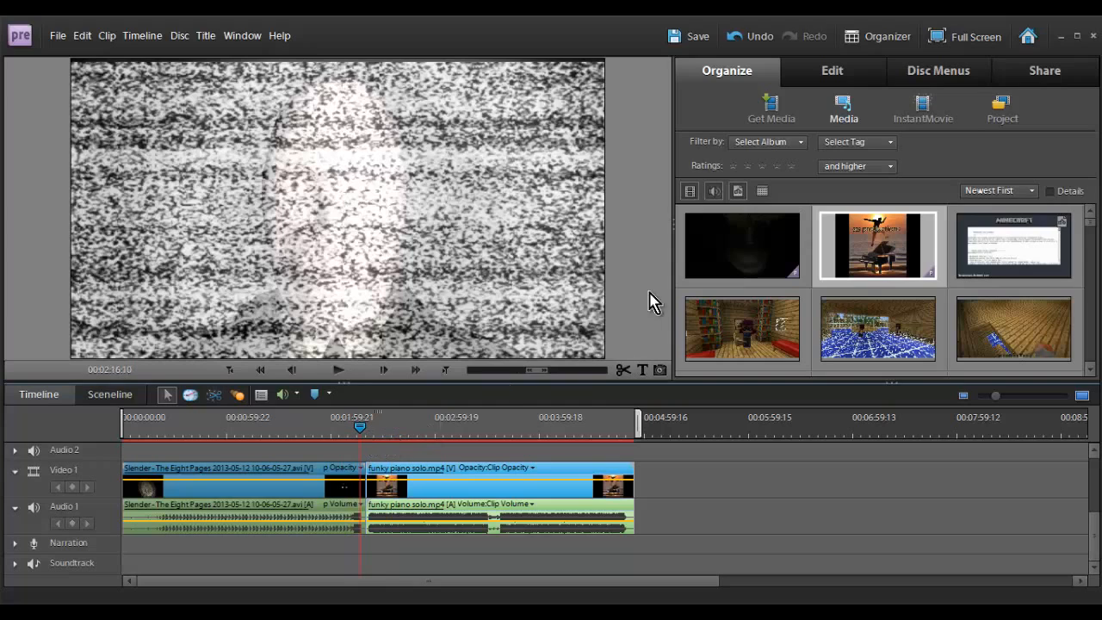
{"action": "left_click_drag", "start_coordinate": [360, 429], "coordinate": [351, 429]}
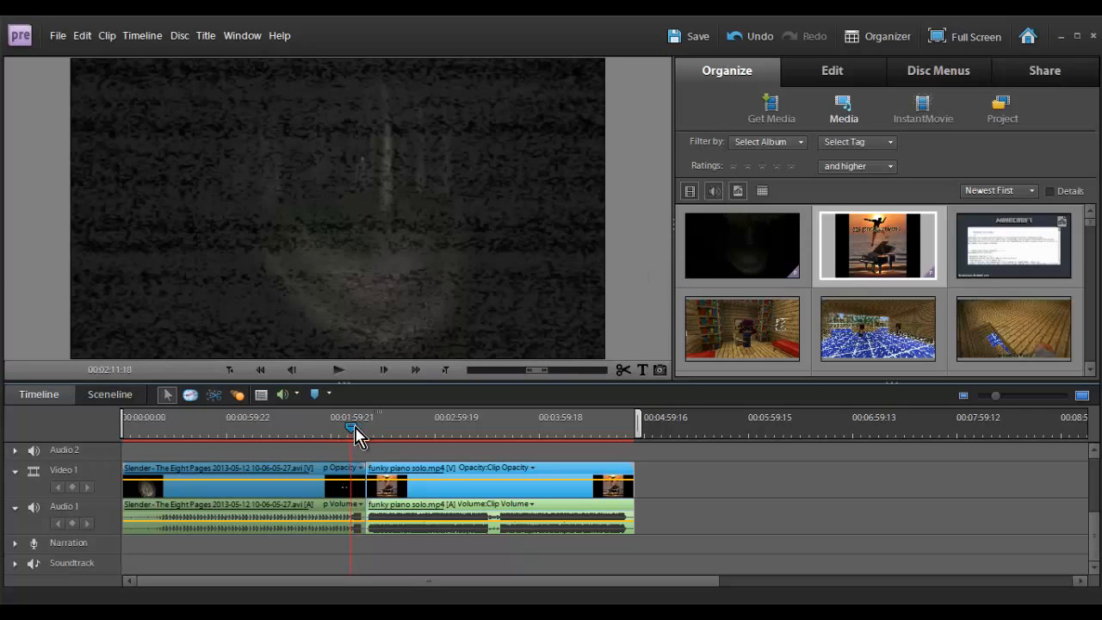
- Try the Get Media options, dismissing the file browser and the webcam capture window
{"action": "left_click", "coordinate": [771, 112]}
{"action": "scroll", "coordinate": [771, 323], "scroll_direction": "down", "scroll_amount": 3}
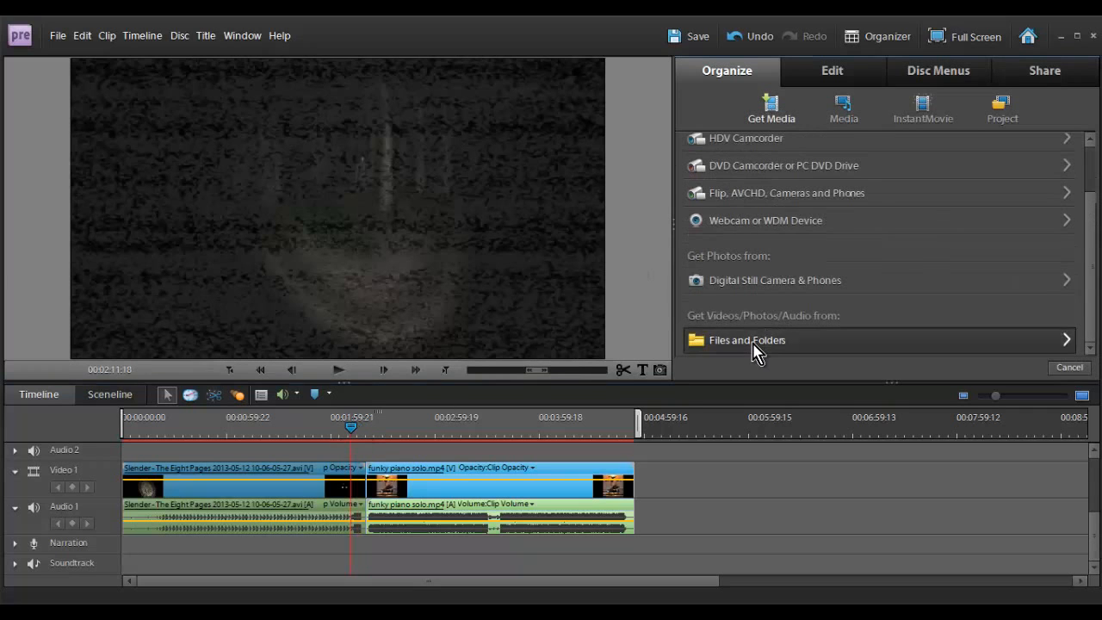
{"action": "left_click", "coordinate": [753, 348]}
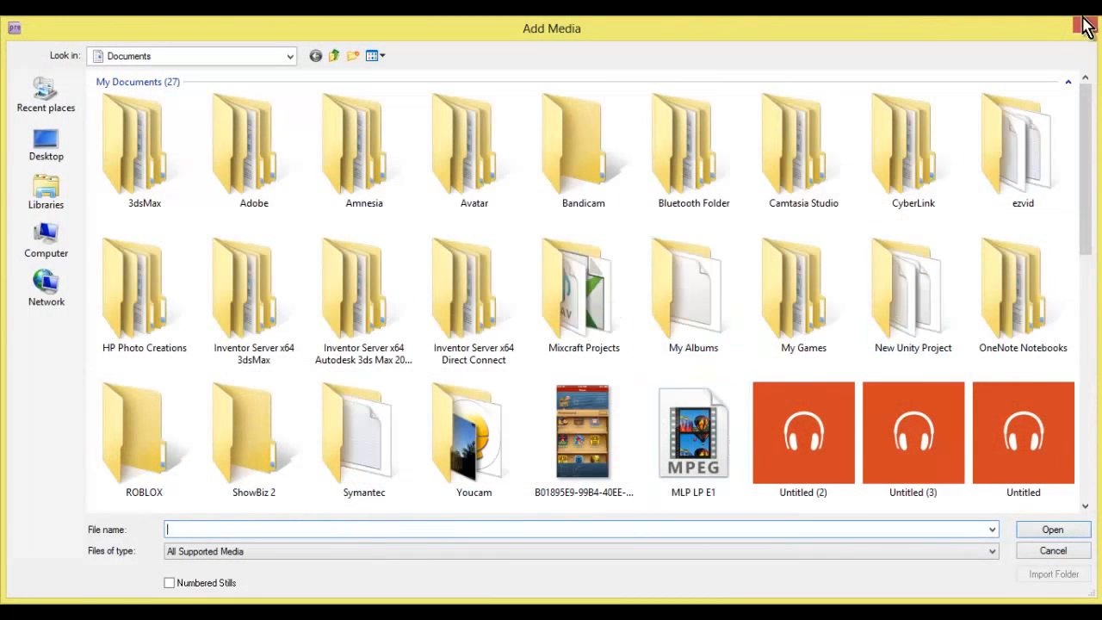
{"action": "left_click", "coordinate": [1085, 26]}
{"action": "left_click", "coordinate": [771, 110]}
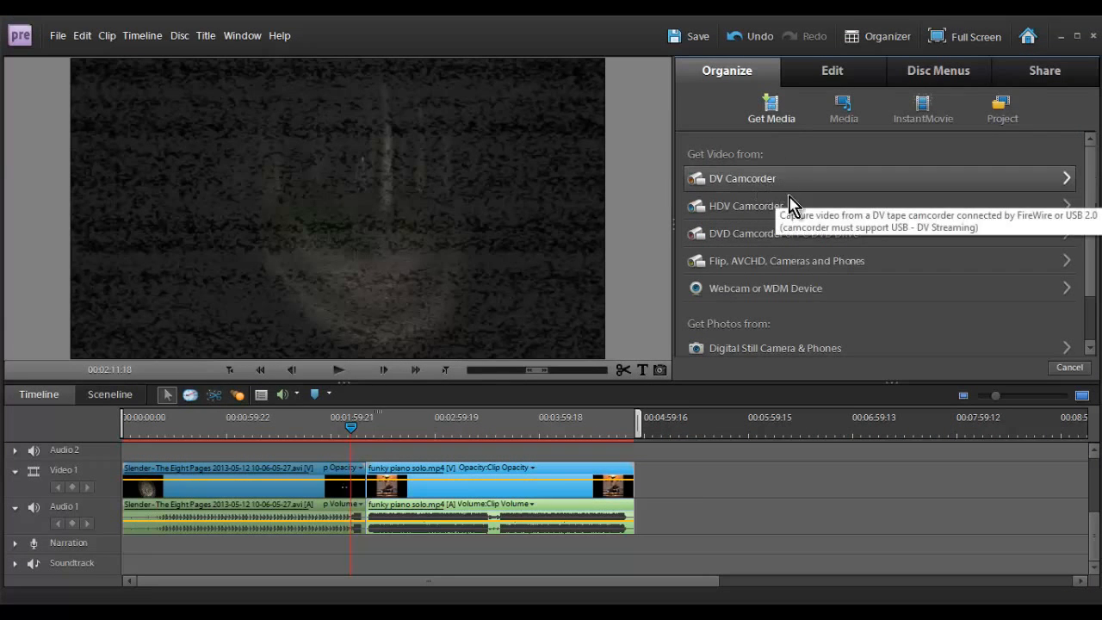
{"action": "left_click", "coordinate": [804, 288]}
{"action": "left_click", "coordinate": [872, 112]}
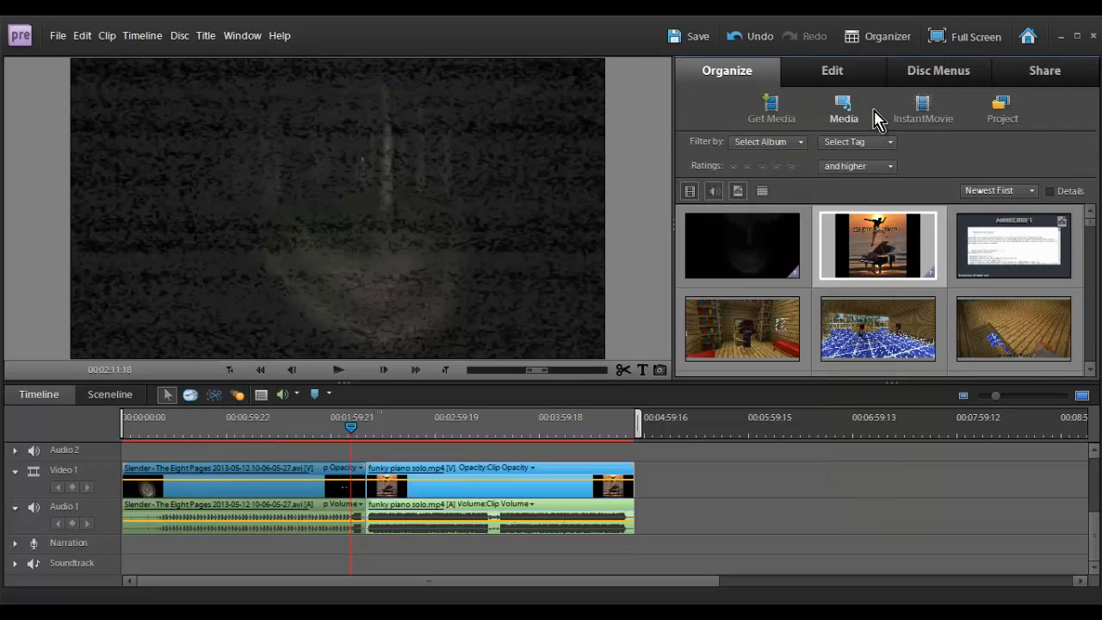
{"action": "scroll", "coordinate": [801, 274], "scroll_direction": "down", "scroll_amount": 1}
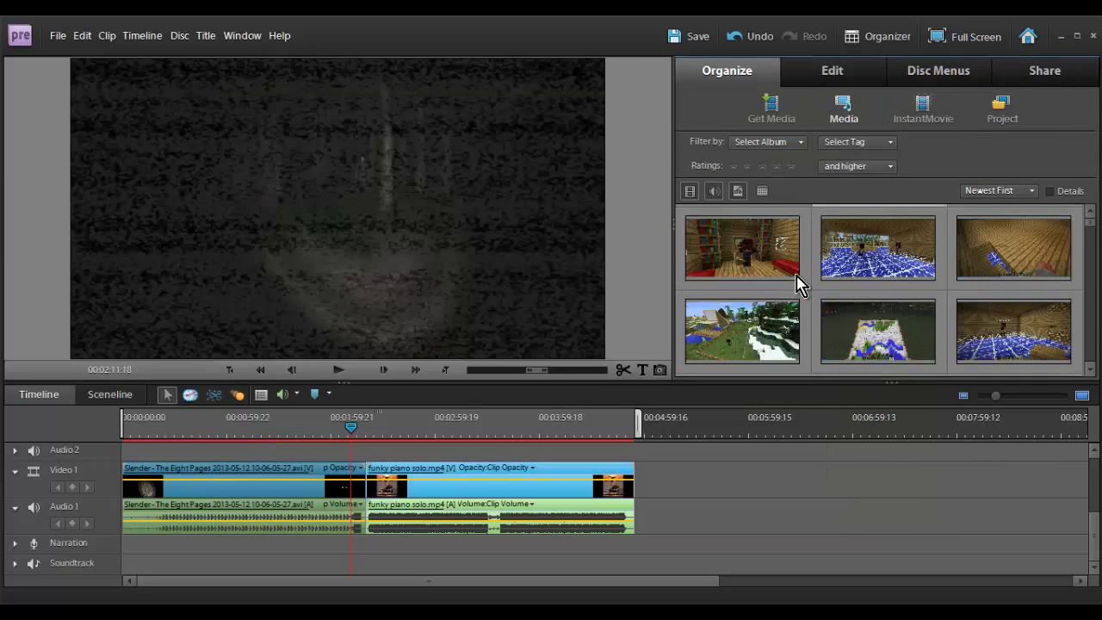
- Import episode E13 from Desktop > media > TV Series or Movies > MLP FIM > S3
{"action": "left_click", "coordinate": [771, 110]}
{"action": "scroll", "coordinate": [751, 350], "scroll_direction": "down", "scroll_amount": 2}
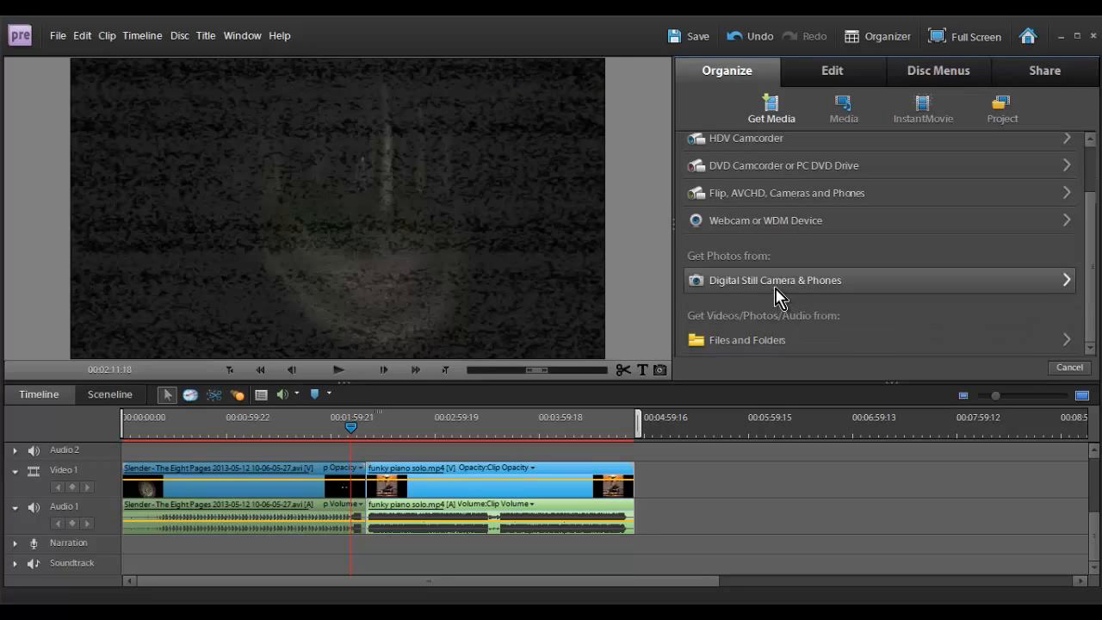
{"action": "left_click", "coordinate": [737, 343]}
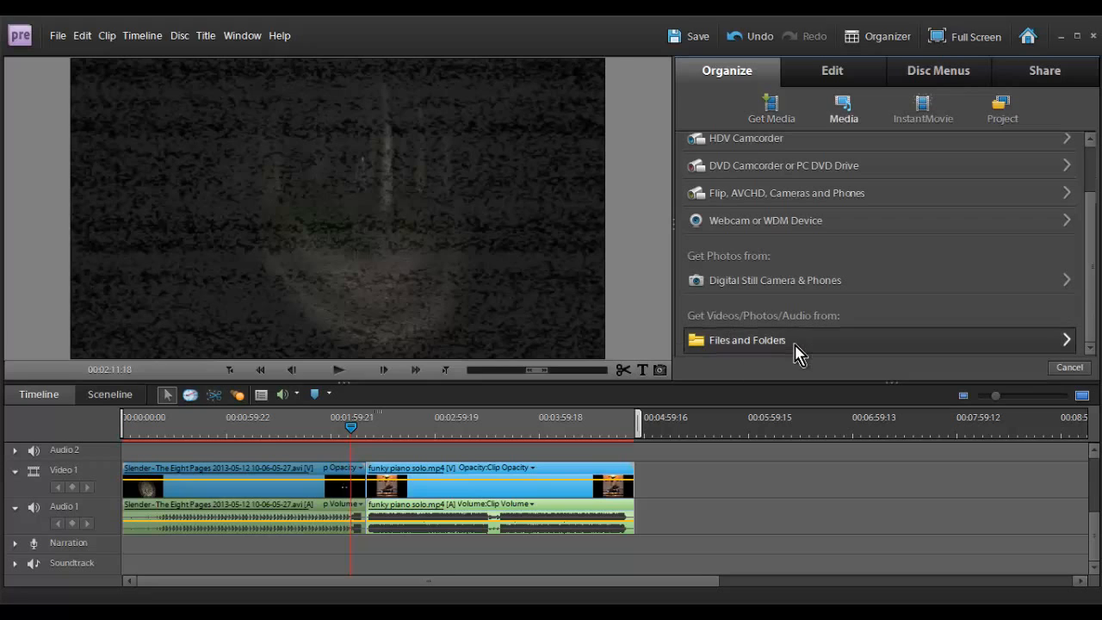
{"action": "scroll", "coordinate": [594, 344], "scroll_direction": "down", "scroll_amount": 5}
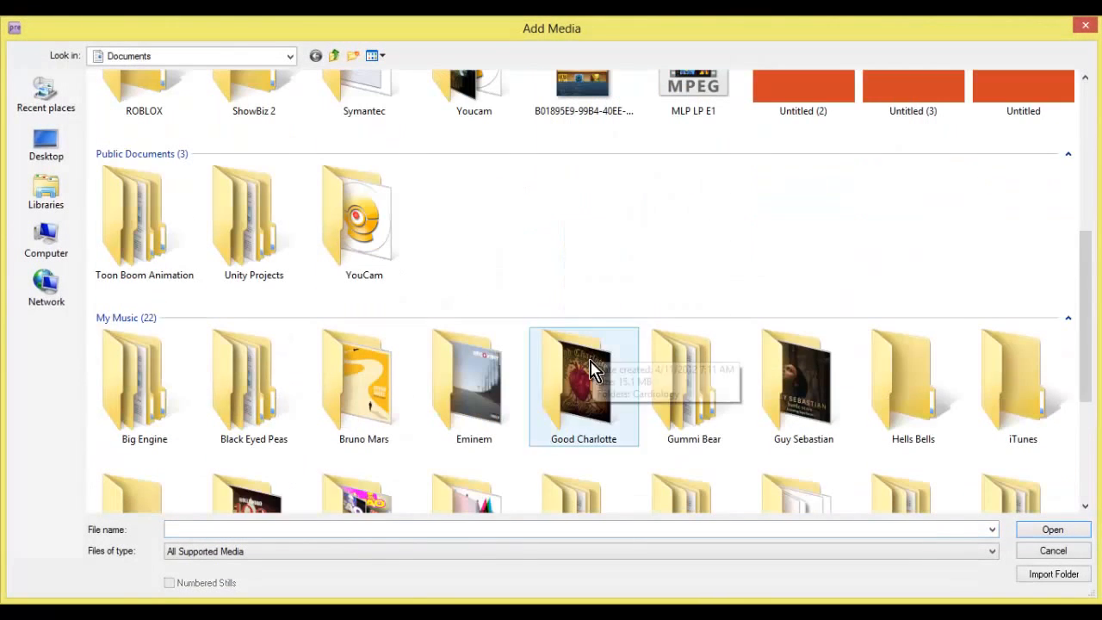
{"action": "scroll", "coordinate": [594, 345], "scroll_direction": "up", "scroll_amount": 3}
{"action": "left_click", "coordinate": [73, 145]}
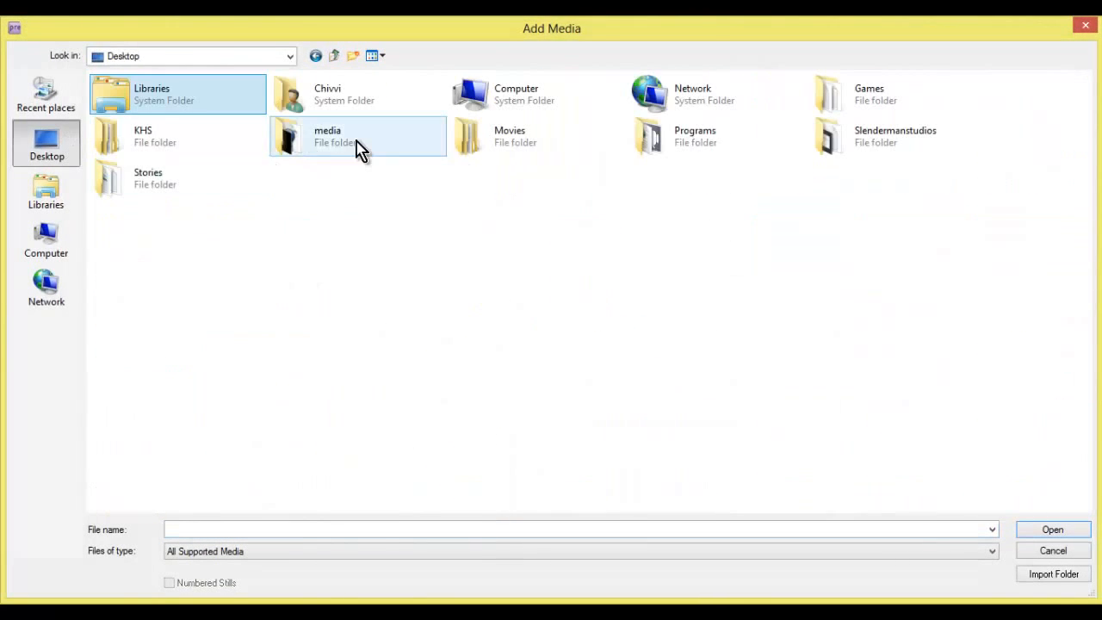
{"action": "double_click", "coordinate": [355, 146]}
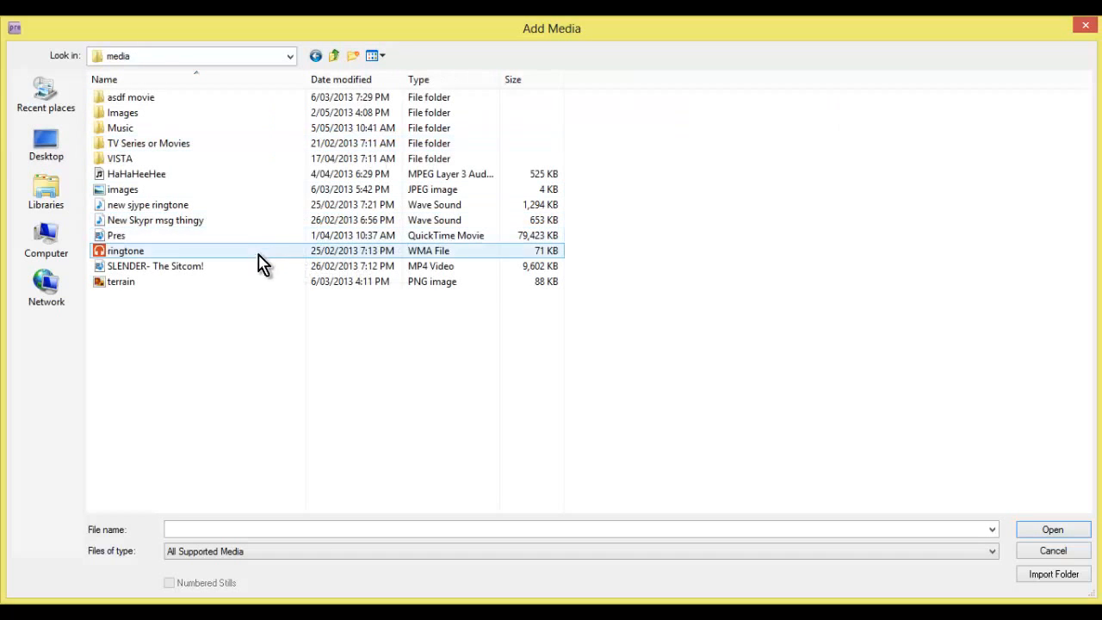
{"action": "double_click", "coordinate": [172, 144]}
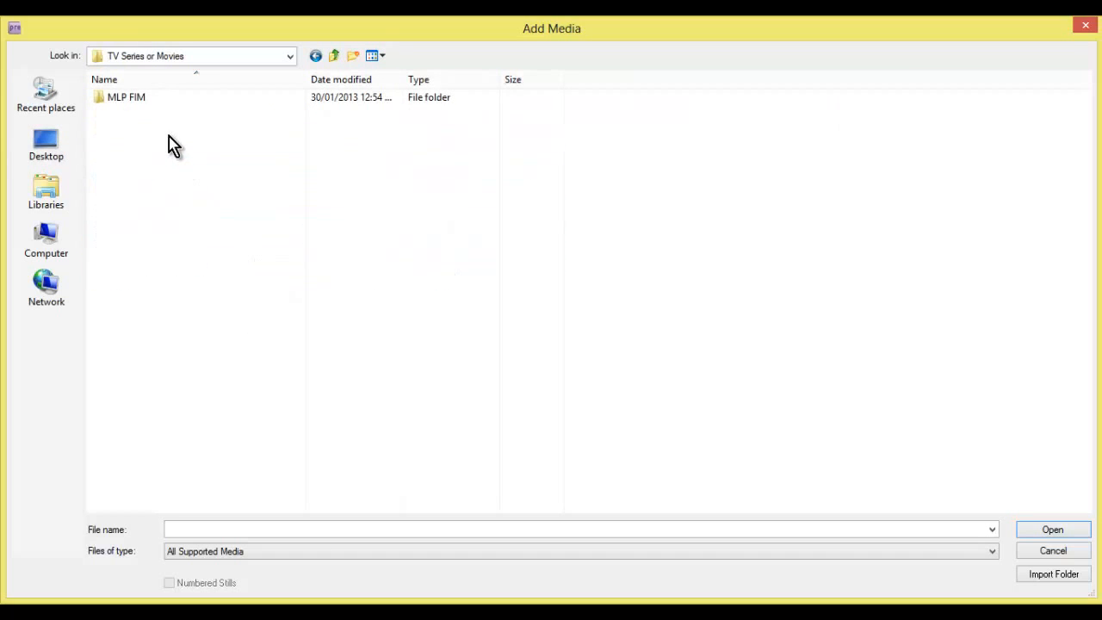
{"action": "double_click", "coordinate": [146, 97]}
{"action": "double_click", "coordinate": [111, 127]}
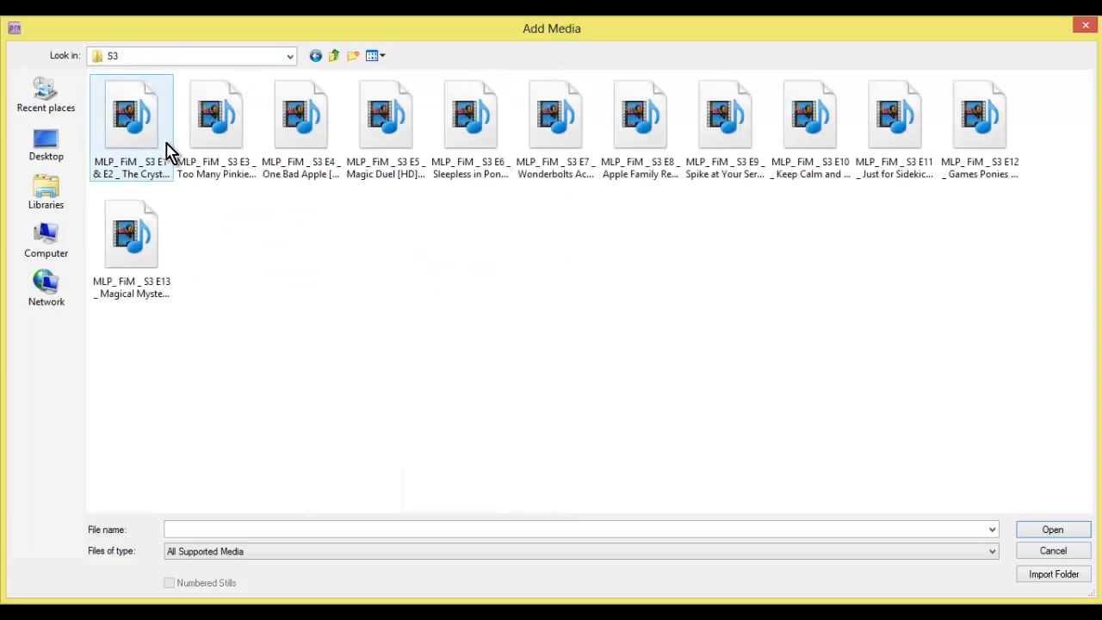
{"action": "double_click", "coordinate": [128, 241]}
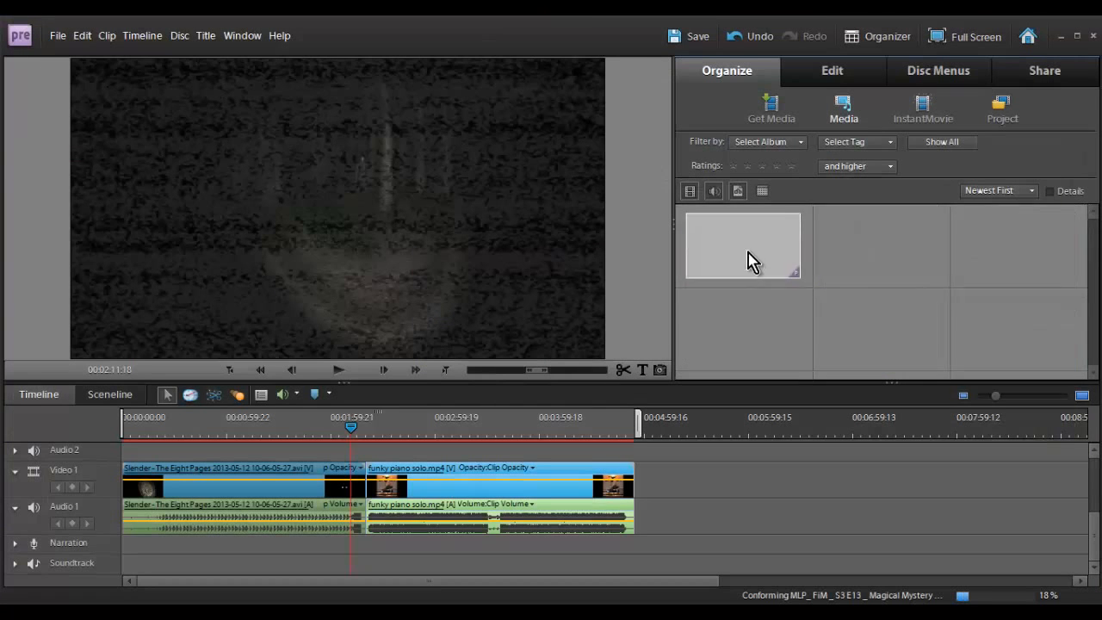
{"action": "mouse_move", "coordinate": [750, 245]}
{"action": "left_mouse_down"}
{"action": "mouse_move", "coordinate": [660, 511]}
{"action": "mouse_move", "coordinate": [584, 428]}
{"action": "mouse_move", "coordinate": [603, 428]}
{"action": "mouse_move", "coordinate": [590, 431]}
{"action": "left_mouse_up"}
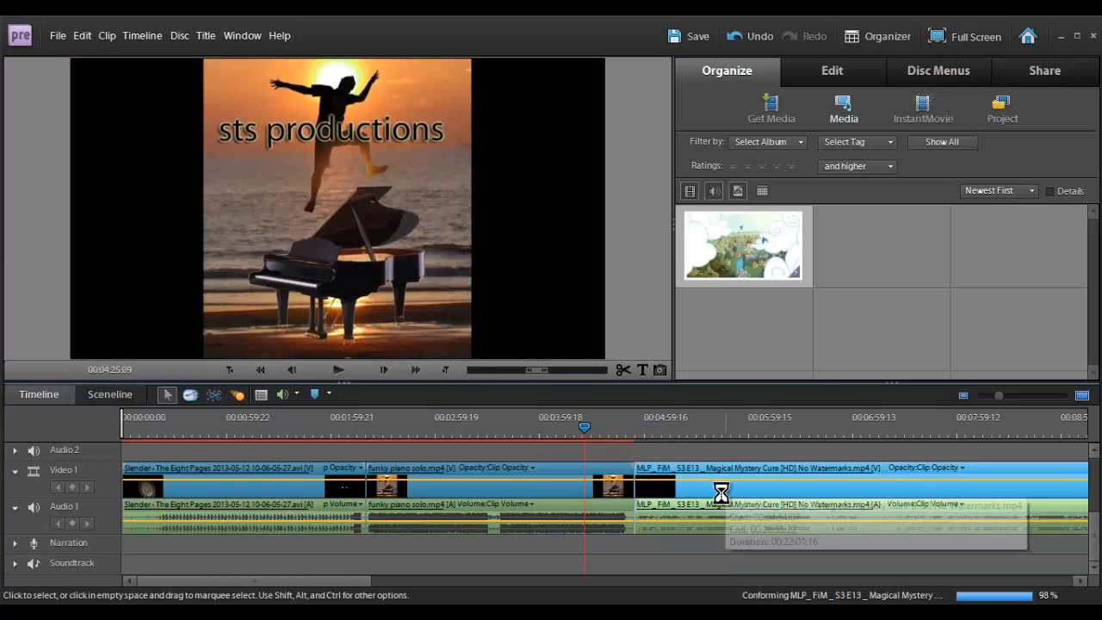
{"action": "key", "text": "Delete"}
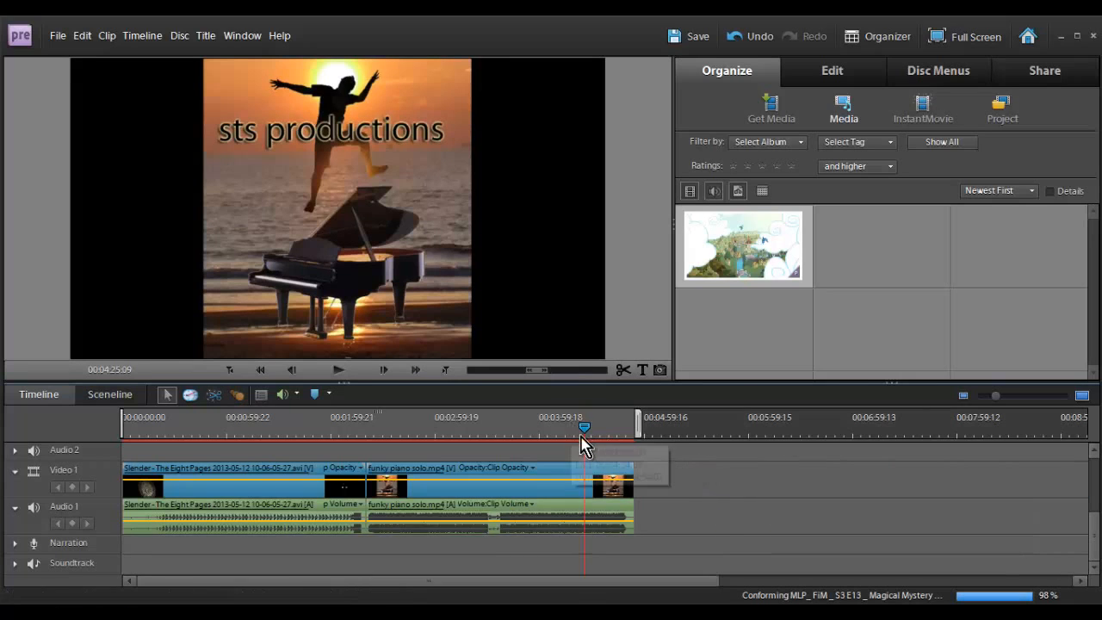
{"action": "left_click", "coordinate": [151, 429]}
{"action": "left_click_drag", "start_coordinate": [143, 430], "coordinate": [138, 429]}
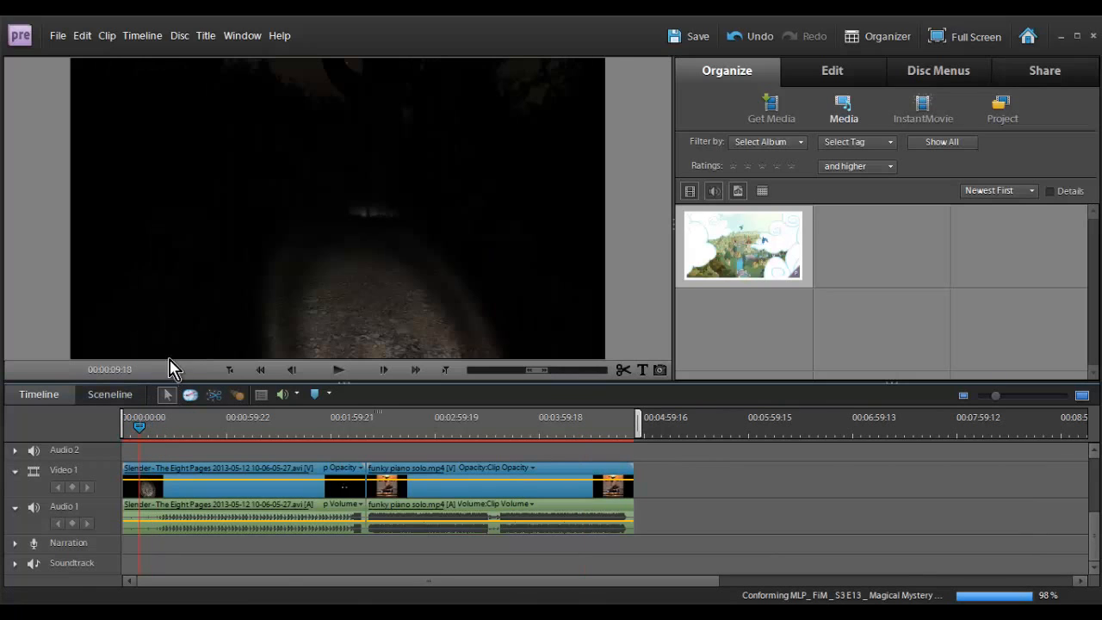
{"action": "left_click_drag", "start_coordinate": [106, 373], "coordinate": [104, 372]}
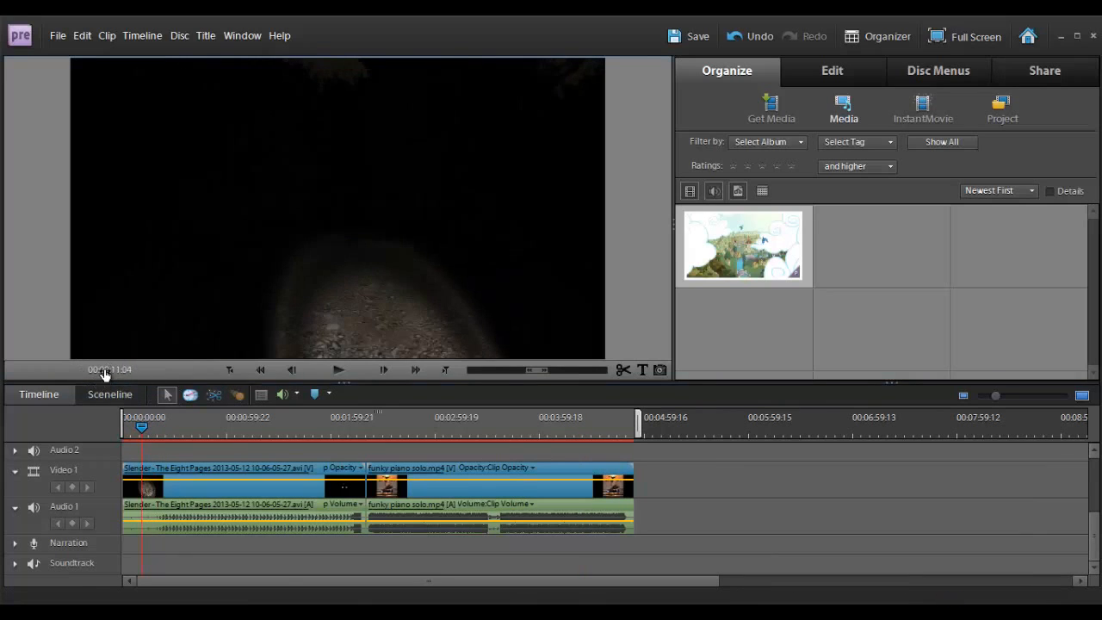
{"action": "left_click_drag", "start_coordinate": [119, 374], "coordinate": [118, 373]}
{"action": "left_click_drag", "start_coordinate": [144, 428], "coordinate": [177, 428]}
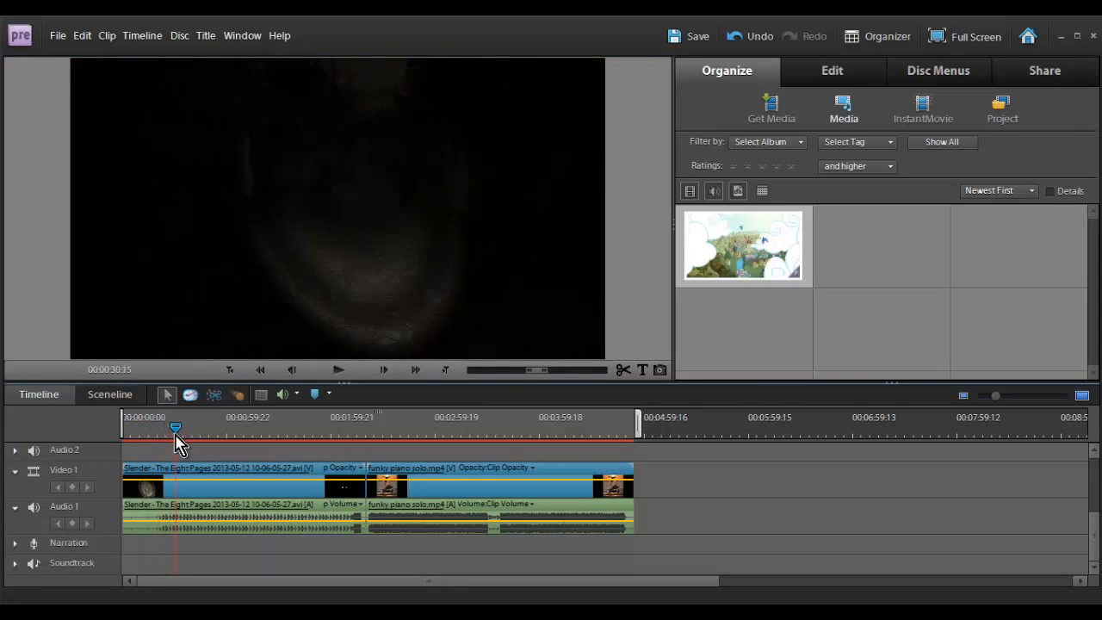
{"action": "left_click_drag", "start_coordinate": [123, 372], "coordinate": [103, 373]}
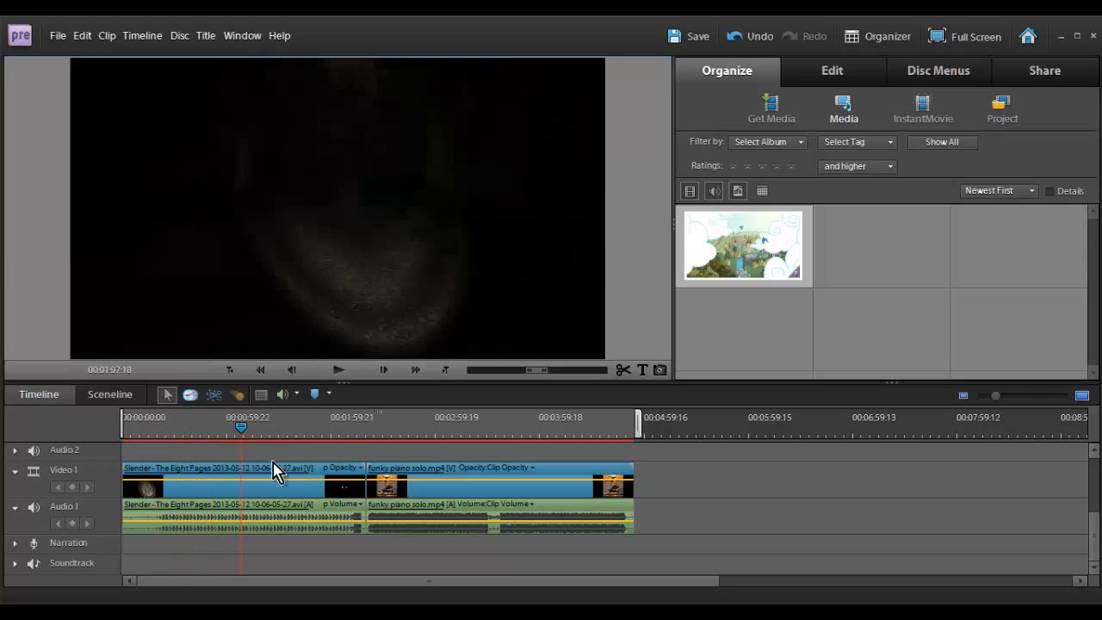
{"action": "left_click_drag", "start_coordinate": [183, 426], "coordinate": [241, 426]}
{"action": "left_click", "coordinate": [289, 492]}
{"action": "right_click", "coordinate": [289, 493]}
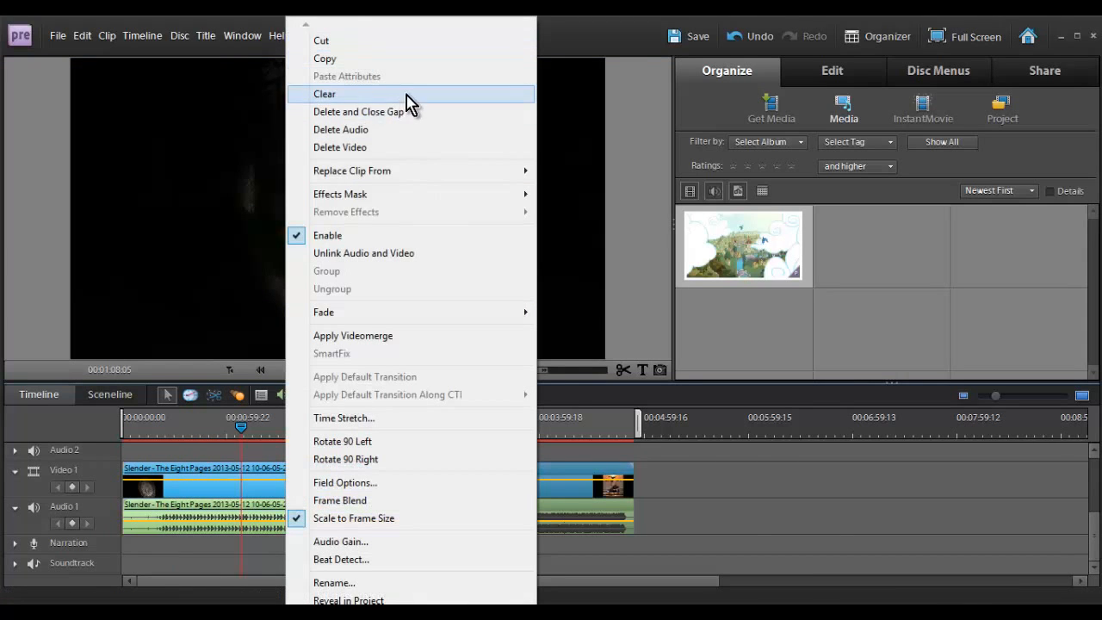
{"action": "left_click", "coordinate": [435, 114]}
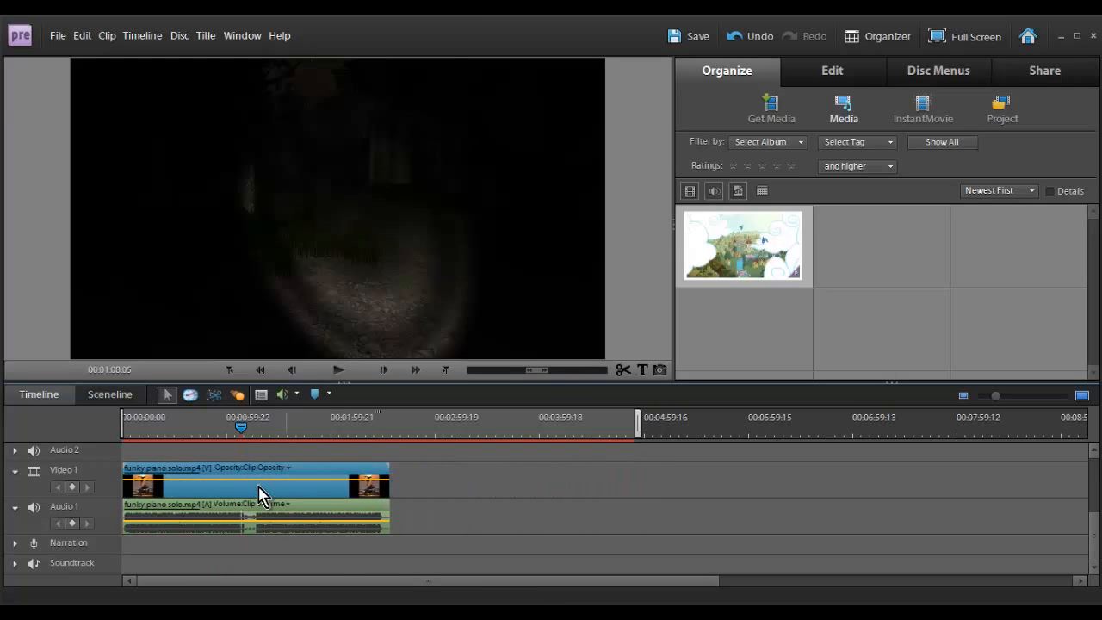
{"action": "key", "text": "ctrl+z"}
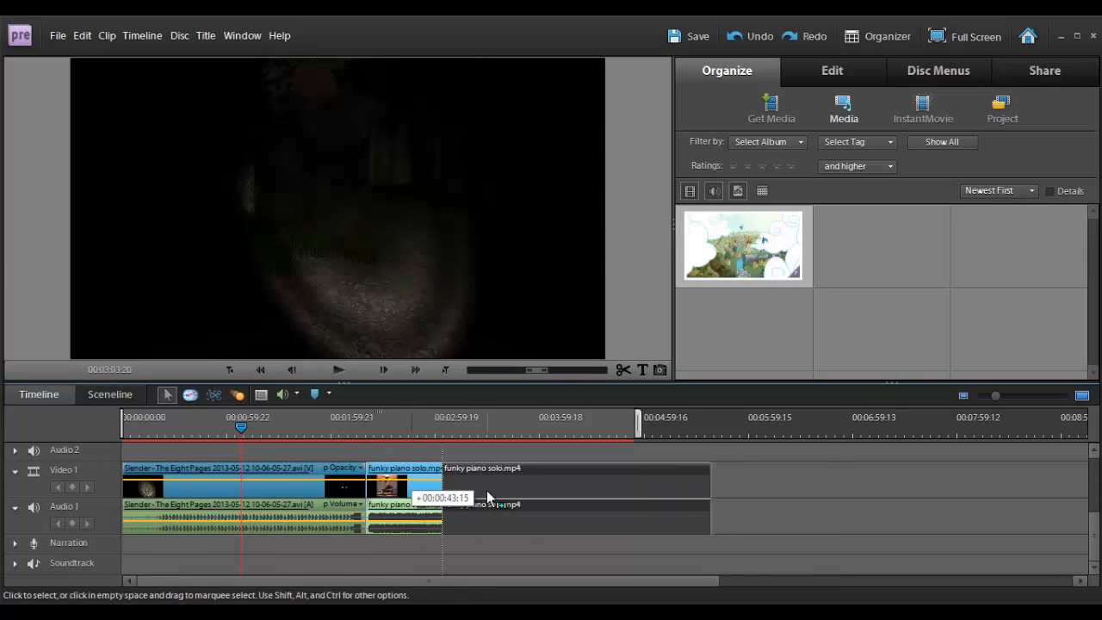
{"action": "left_click_drag", "start_coordinate": [416, 503], "coordinate": [492, 502]}
{"action": "right_click", "coordinate": [407, 503]}
{"action": "left_click", "coordinate": [448, 507]}
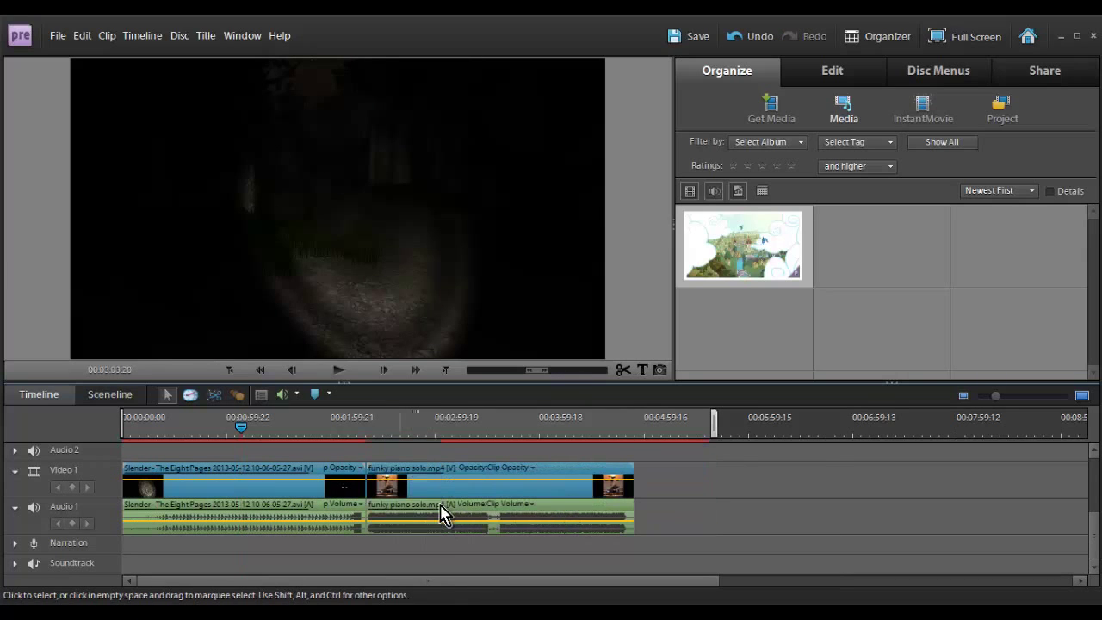
- Apply Fade Out Audio and Video to the Slender clip and play back its ending
{"action": "left_click", "coordinate": [232, 498]}
{"action": "right_click", "coordinate": [233, 498]}
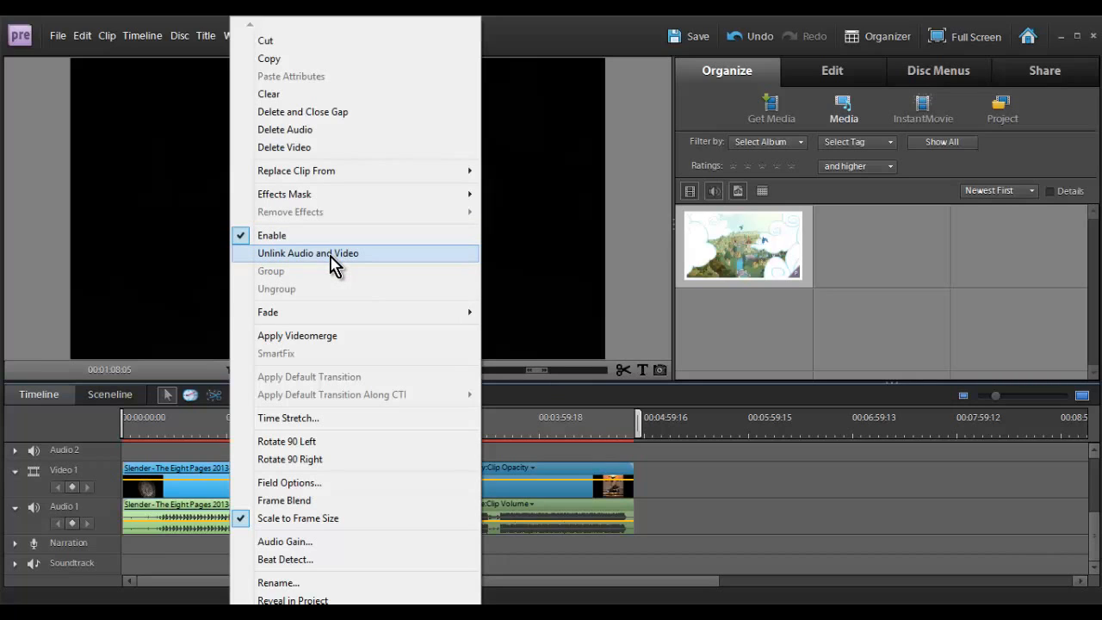
{"action": "mouse_move", "coordinate": [284, 312]}
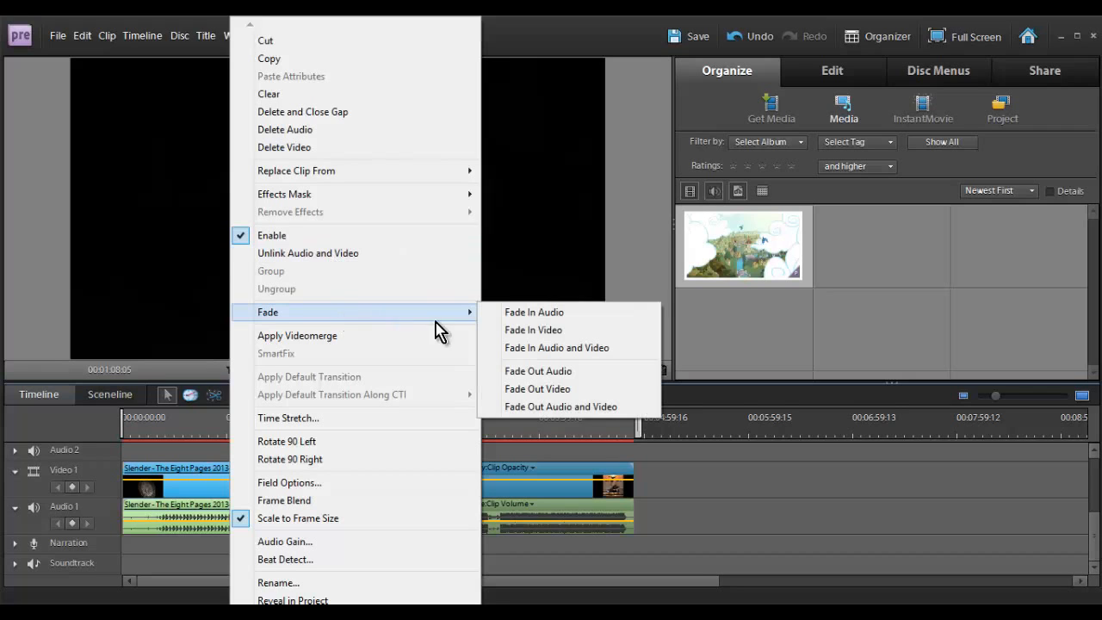
{"action": "left_click", "coordinate": [561, 406]}
{"action": "left_click", "coordinate": [356, 427]}
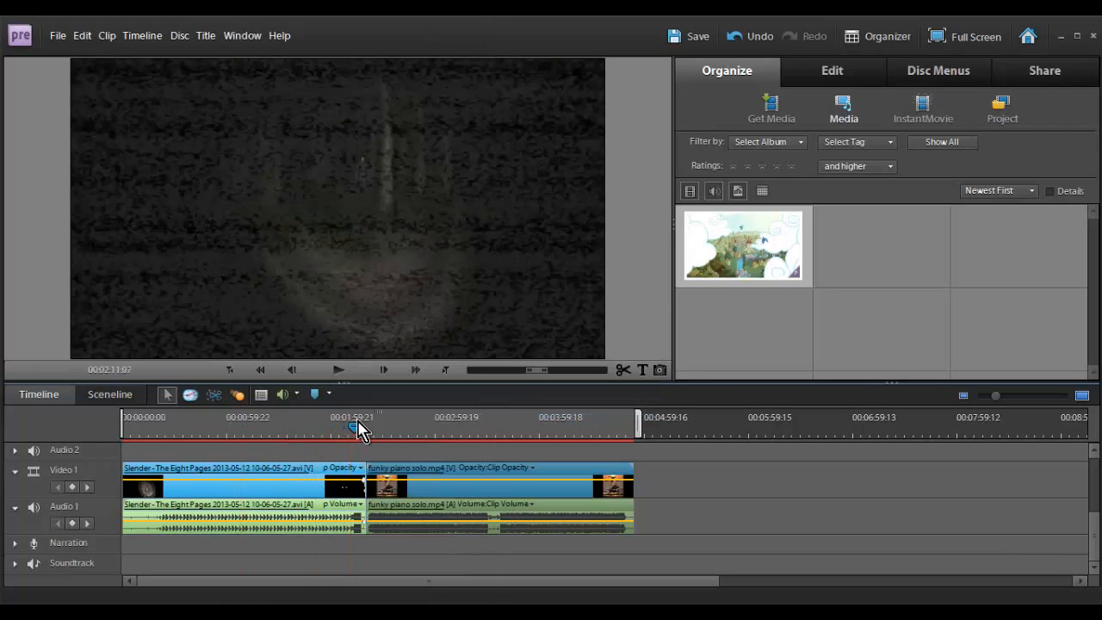
{"action": "left_click", "coordinate": [338, 371]}
{"action": "left_click", "coordinate": [337, 372]}
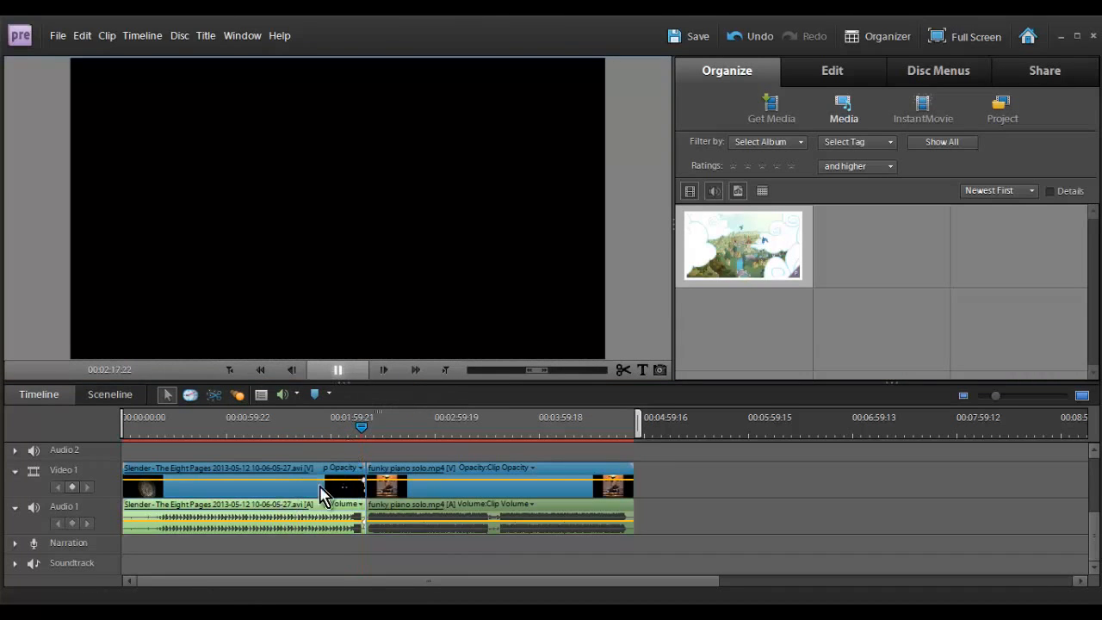
- Apply Fade Out Audio and Video to the piano clip and play back the closing fade
{"action": "left_click_drag", "start_coordinate": [480, 428], "coordinate": [628, 431]}
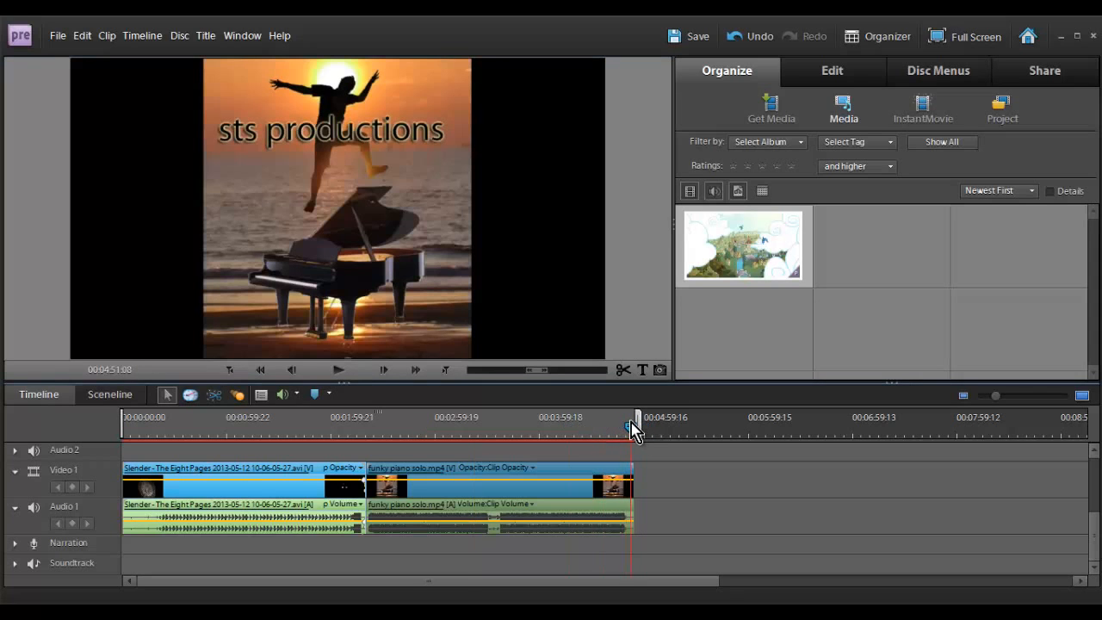
{"action": "right_click", "coordinate": [611, 487]}
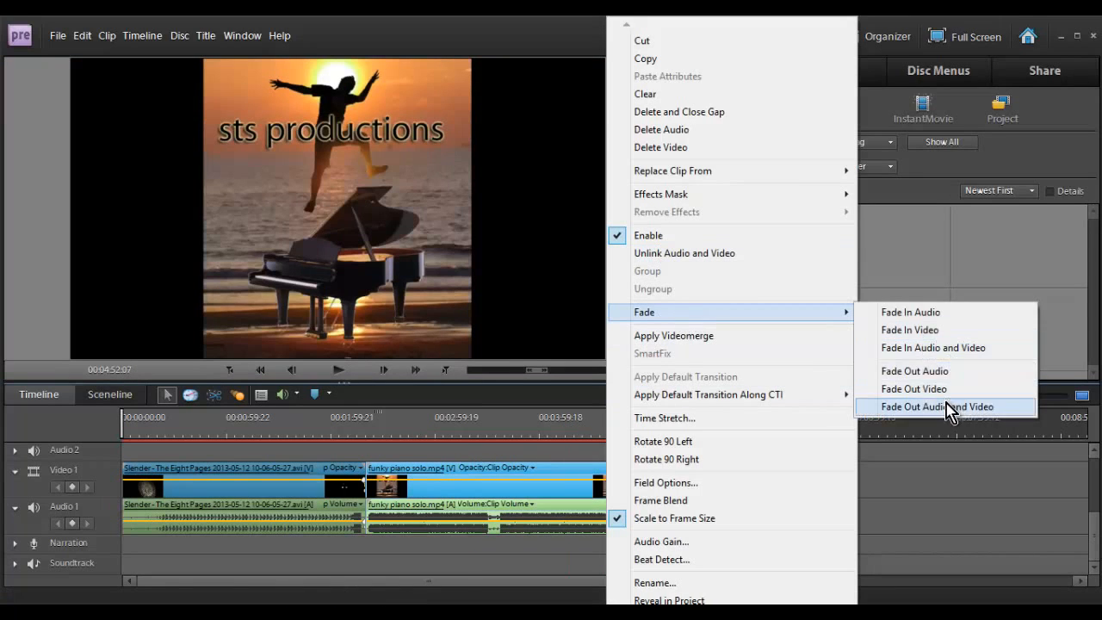
{"action": "left_click", "coordinate": [943, 405]}
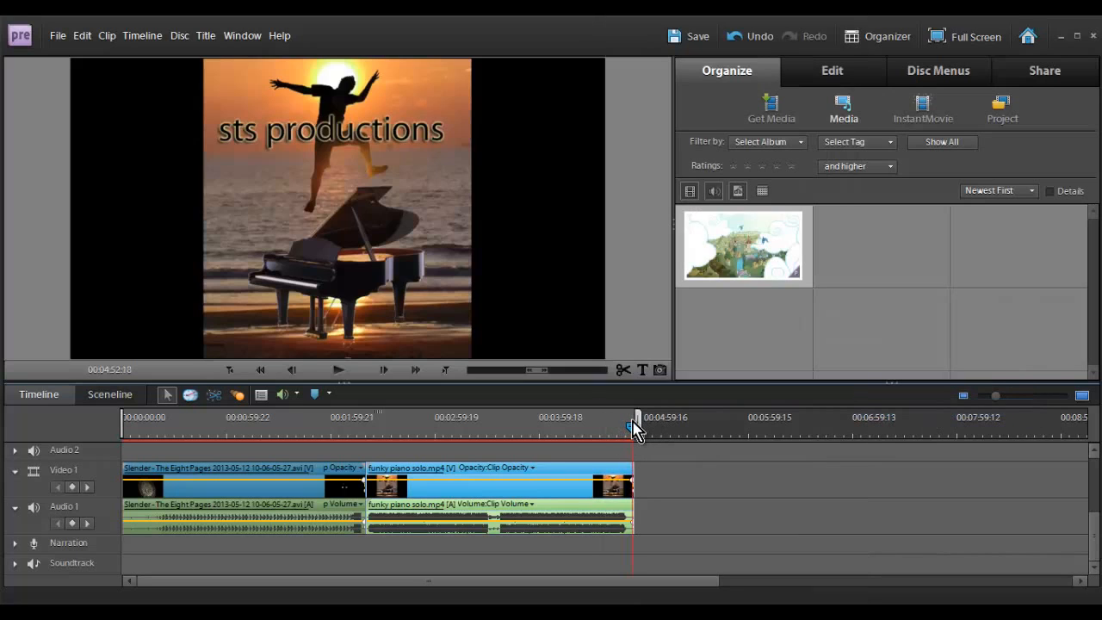
{"action": "left_click", "coordinate": [338, 370]}
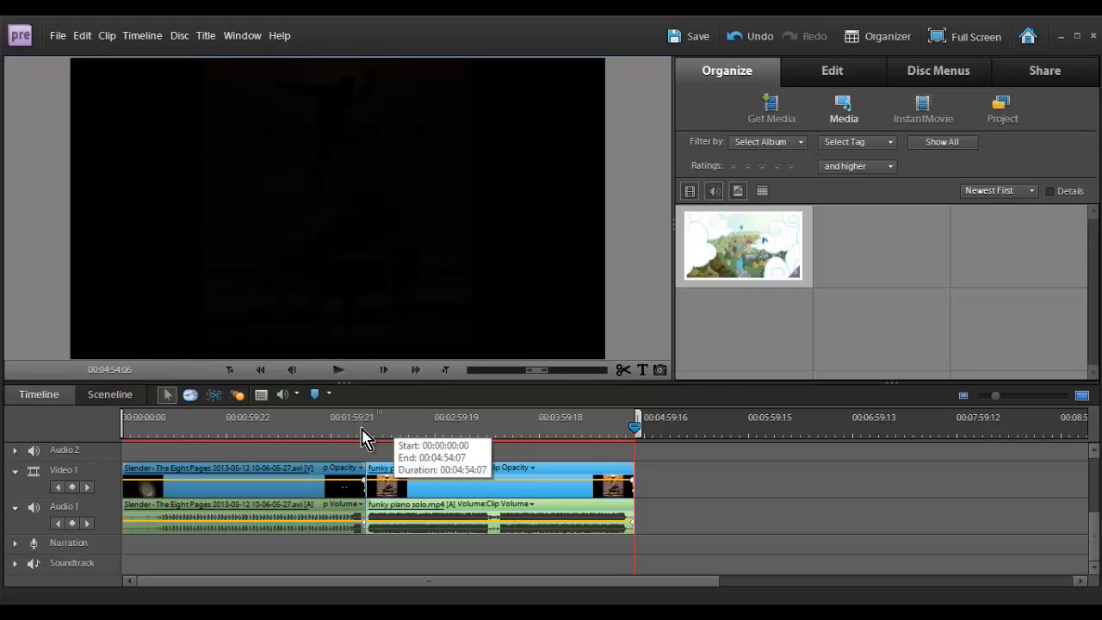
- Rotate the Slender clip 90 degrees left, then back 90 degrees right
{"action": "left_click", "coordinate": [176, 428]}
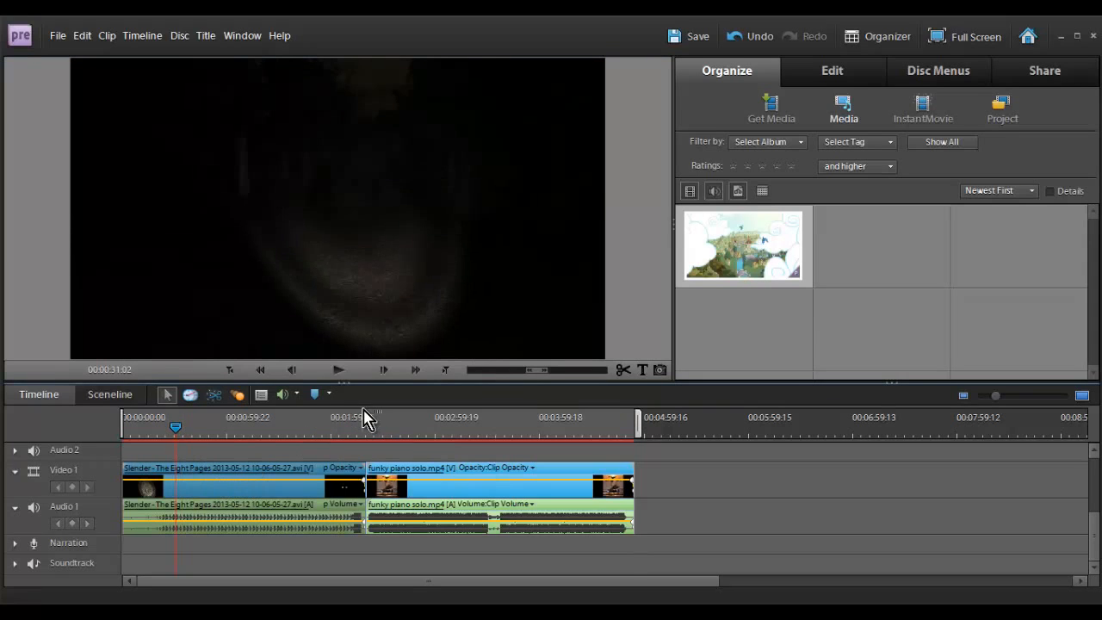
{"action": "right_click", "coordinate": [275, 487]}
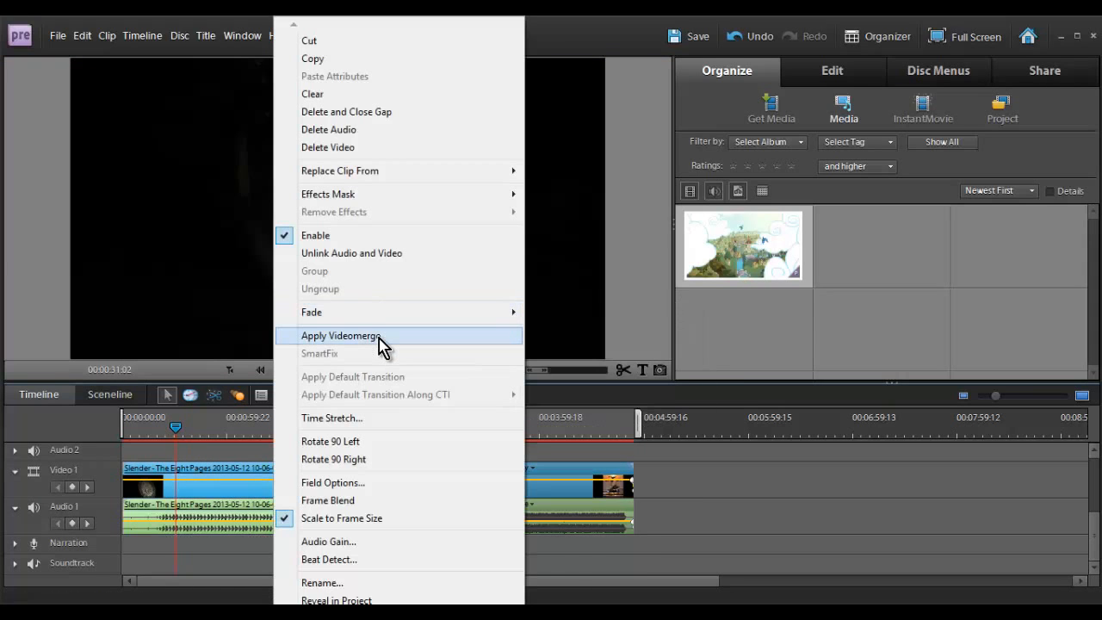
{"action": "left_click", "coordinate": [386, 443]}
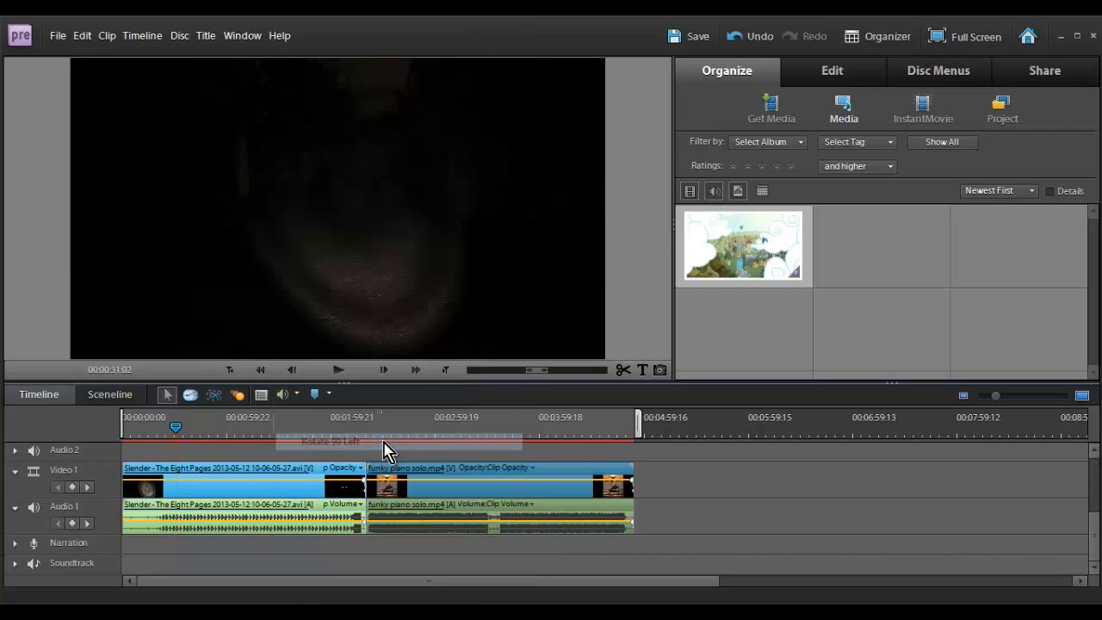
{"action": "right_click", "coordinate": [261, 485]}
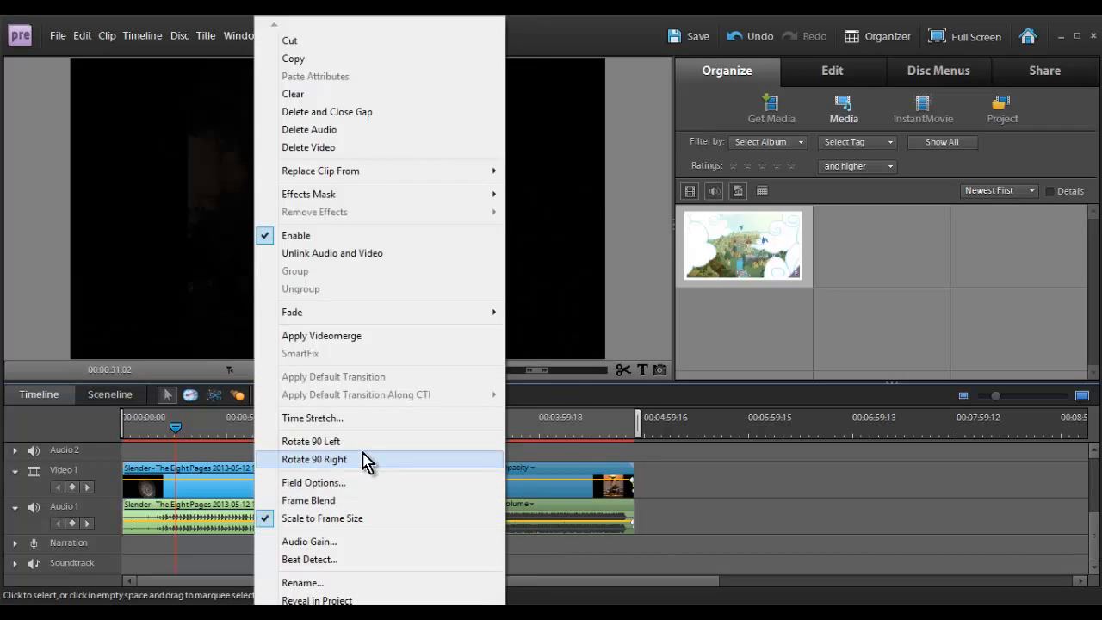
{"action": "left_click", "coordinate": [364, 460]}
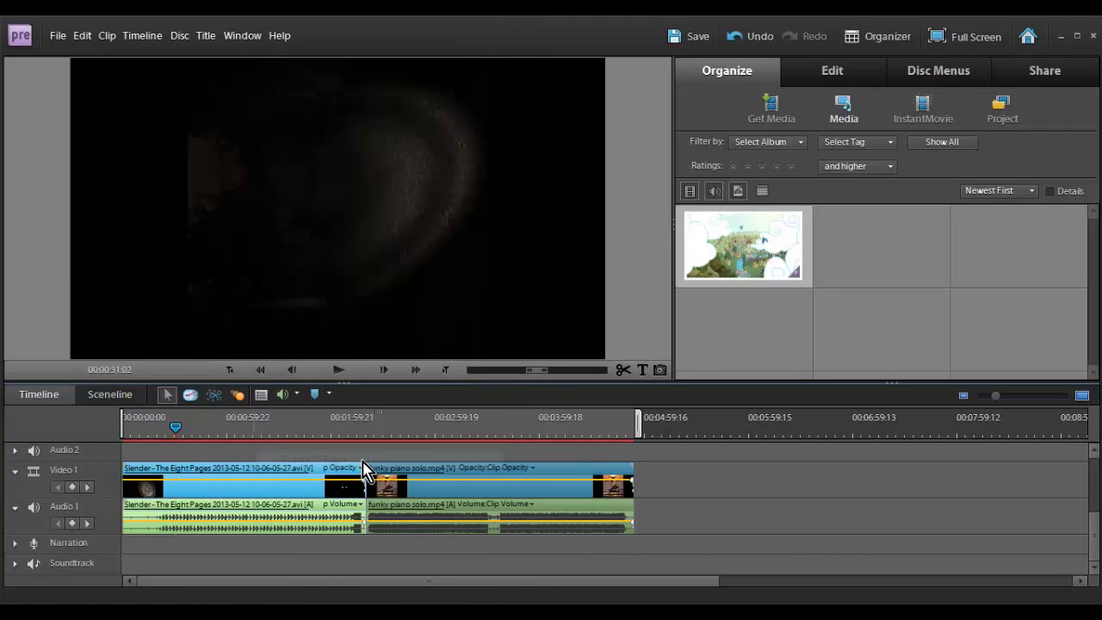
- Enable Frame Blend on the Slender clip, play it, and show clip keyframe lines
{"action": "right_click", "coordinate": [276, 513]}
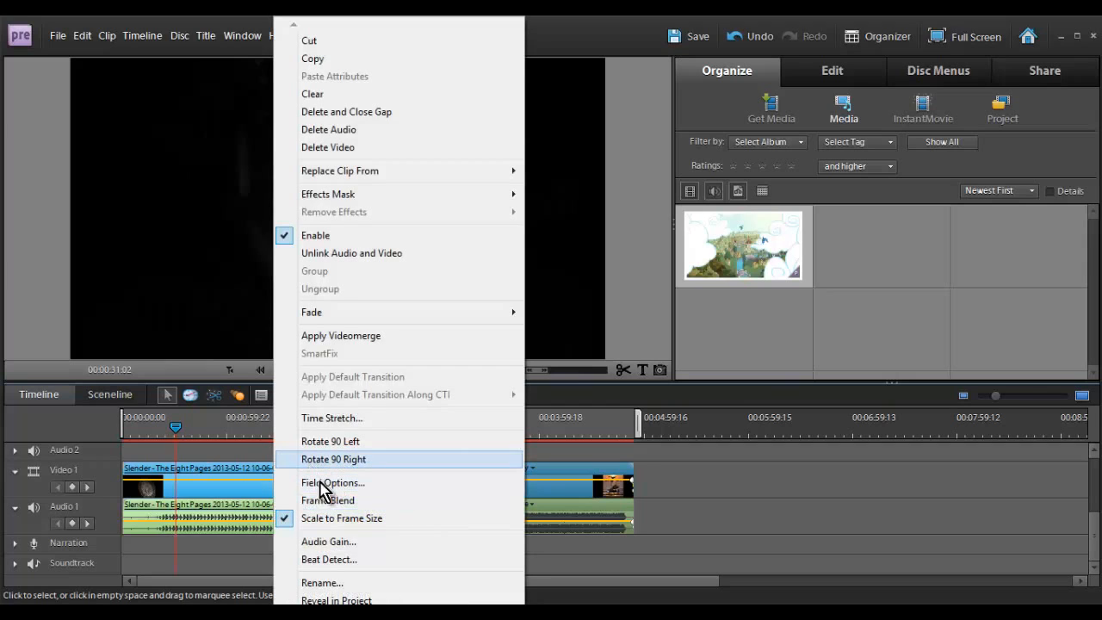
{"action": "left_click", "coordinate": [345, 501]}
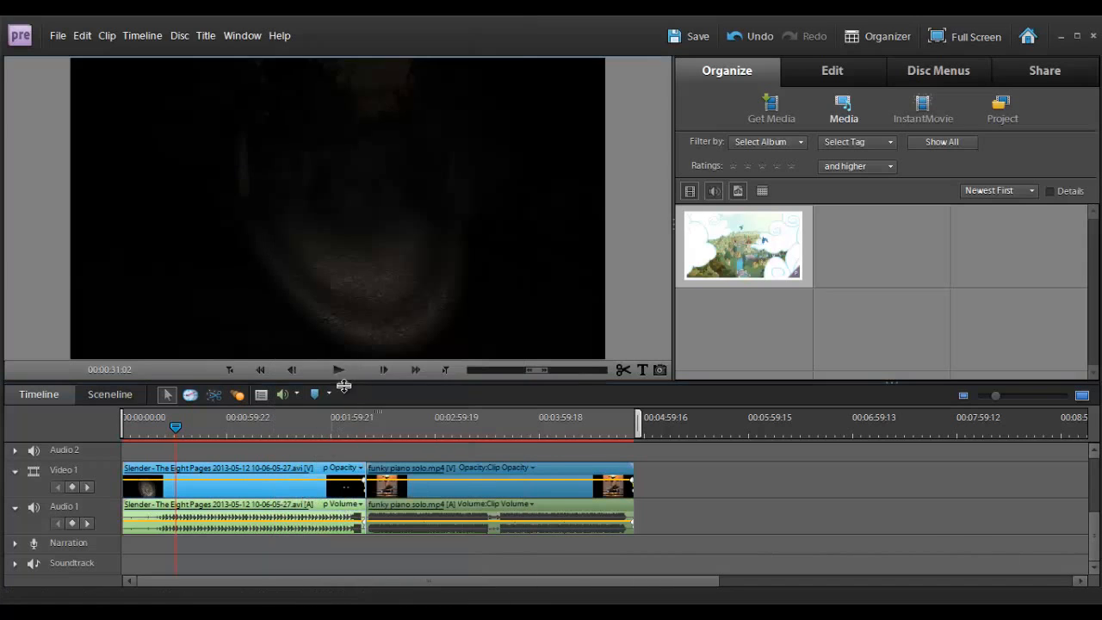
{"action": "left_click", "coordinate": [340, 370]}
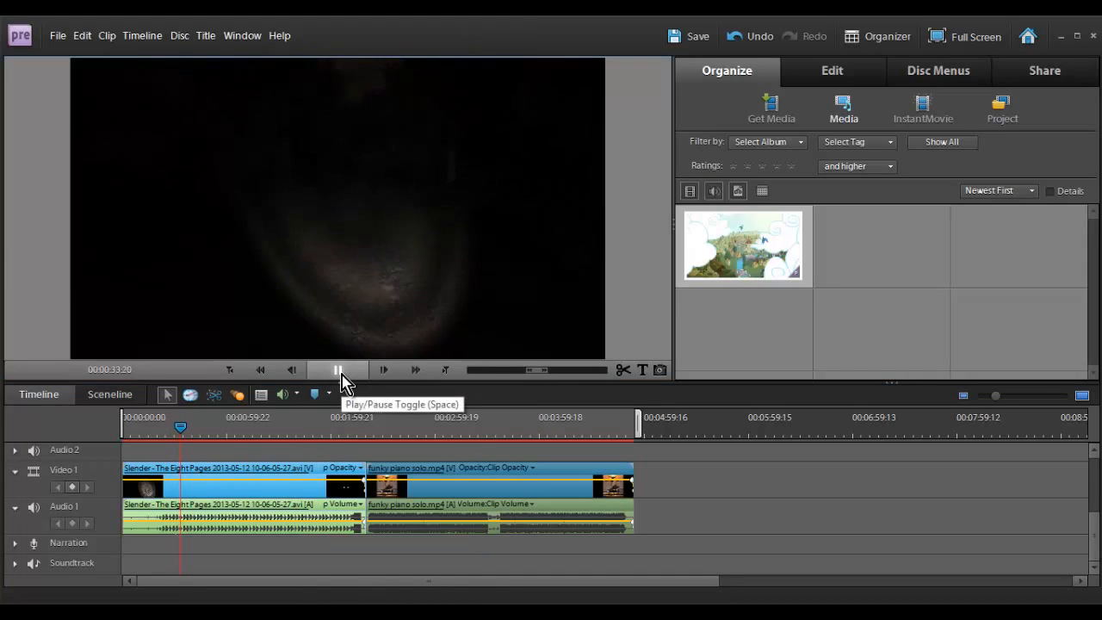
{"action": "right_click", "coordinate": [326, 498]}
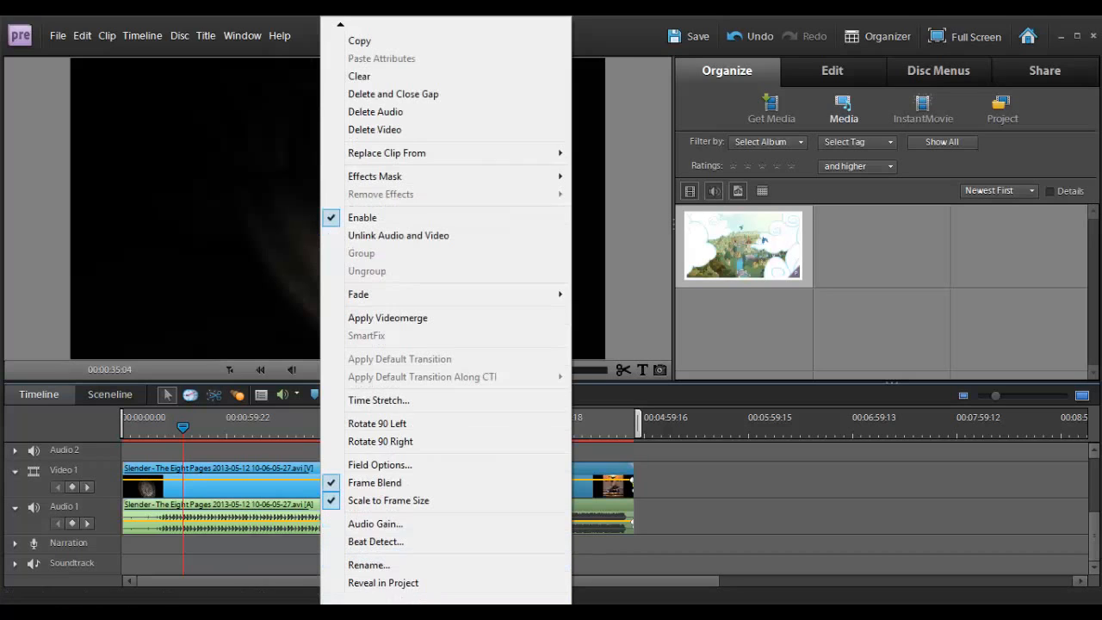
{"action": "scroll", "coordinate": [434, 560], "scroll_direction": "down", "scroll_amount": 5}
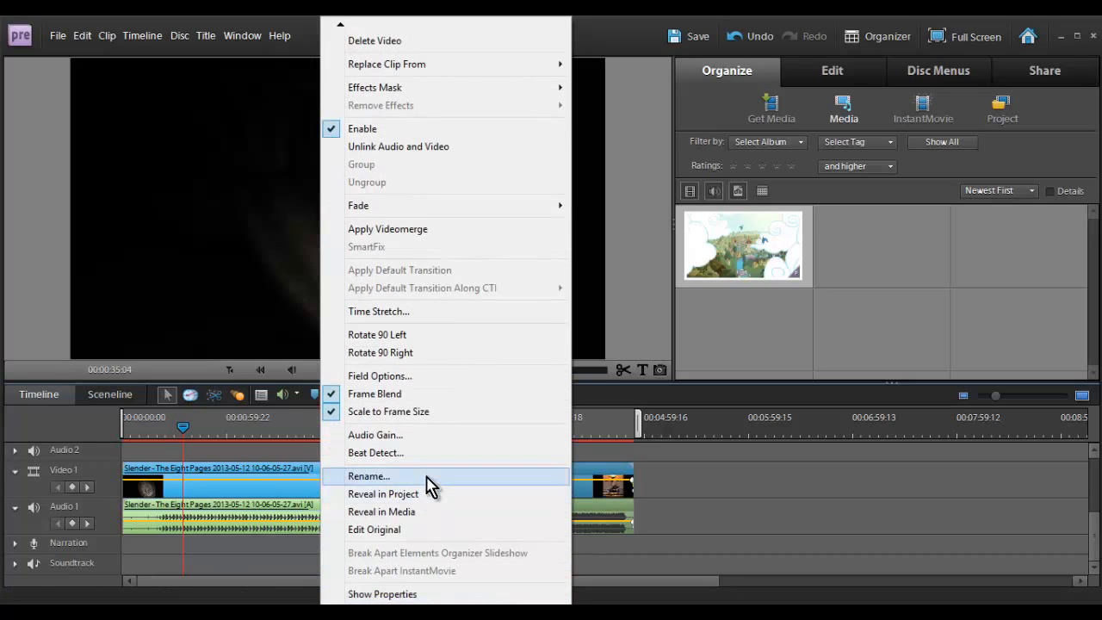
{"action": "scroll", "coordinate": [433, 548], "scroll_direction": "down", "scroll_amount": 1}
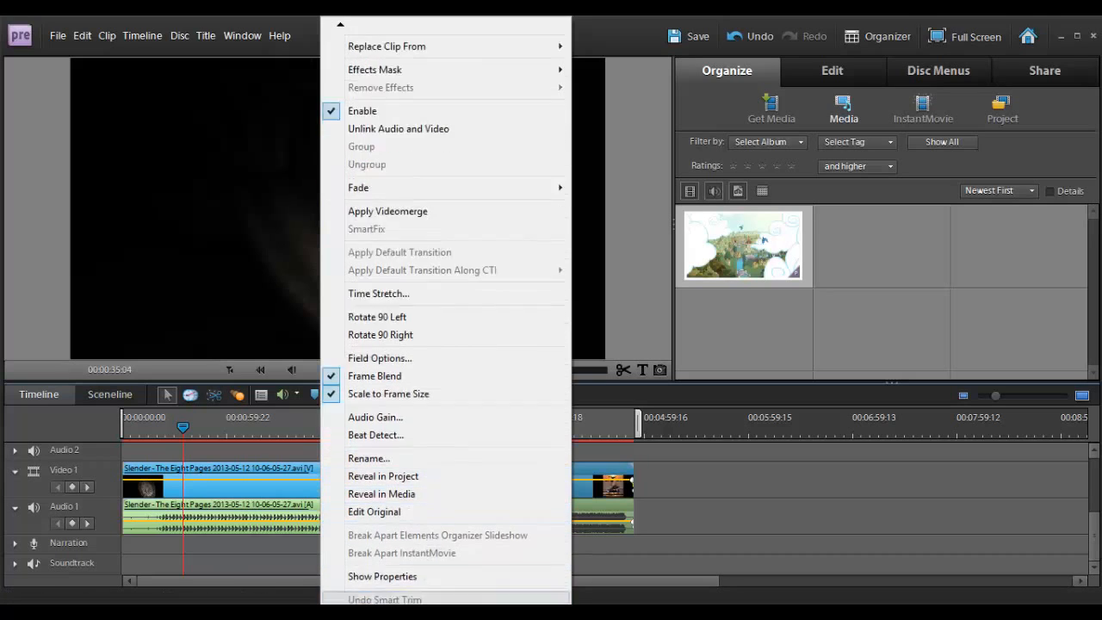
{"action": "scroll", "coordinate": [433, 547], "scroll_direction": "down", "scroll_amount": 1}
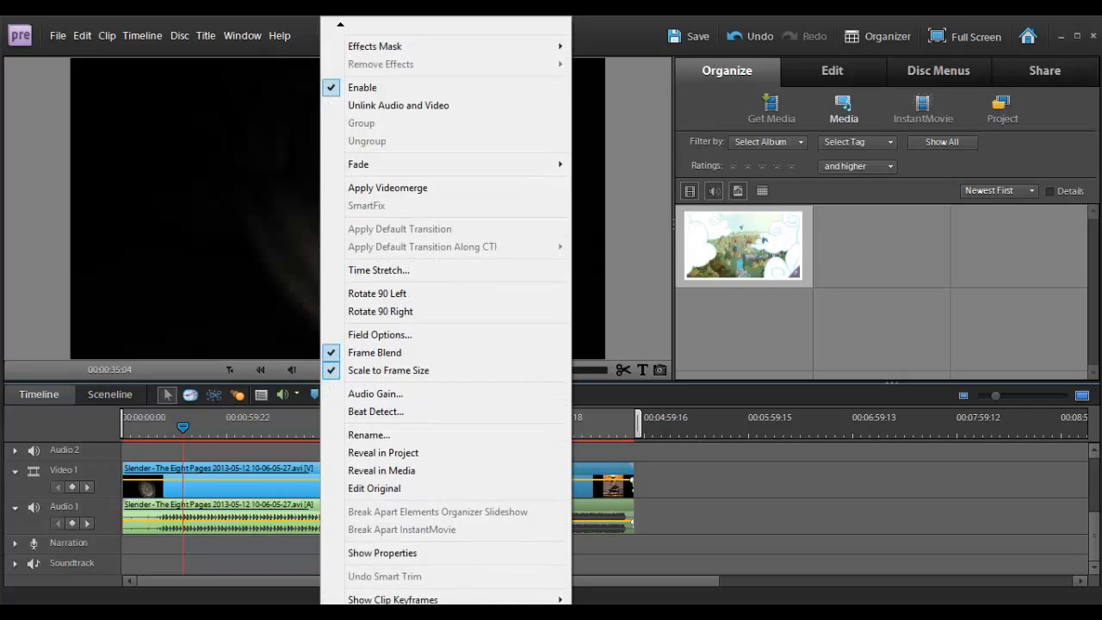
{"action": "left_click", "coordinate": [616, 598]}
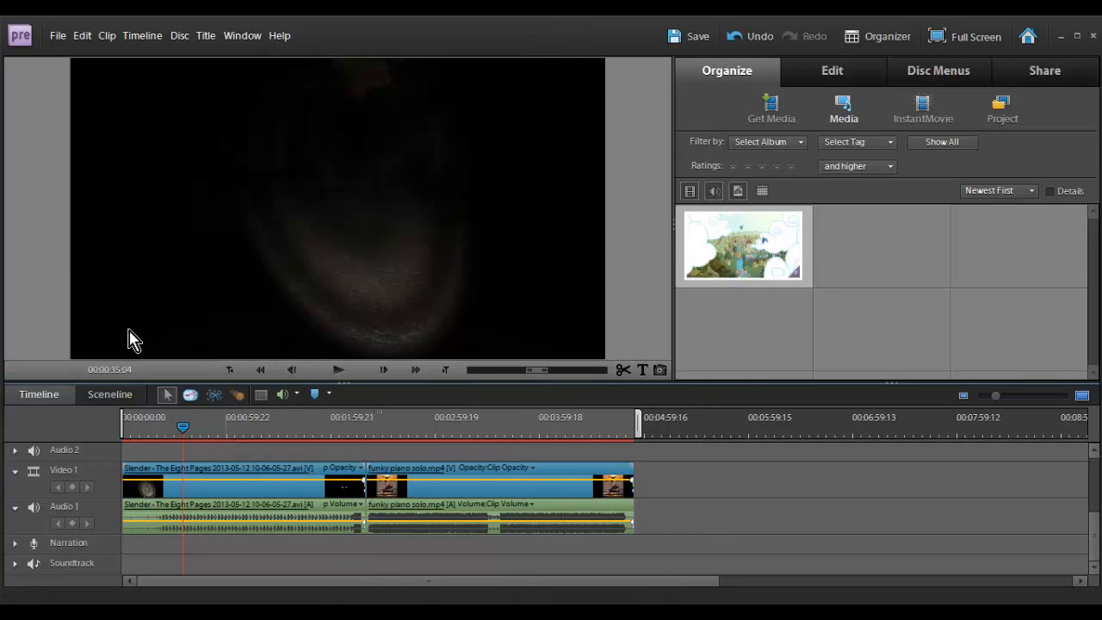
- Jump to the end of the clips and play back through the piano clip's closing, rewinding it
{"action": "left_click", "coordinate": [340, 370]}
{"action": "left_click", "coordinate": [231, 370]}
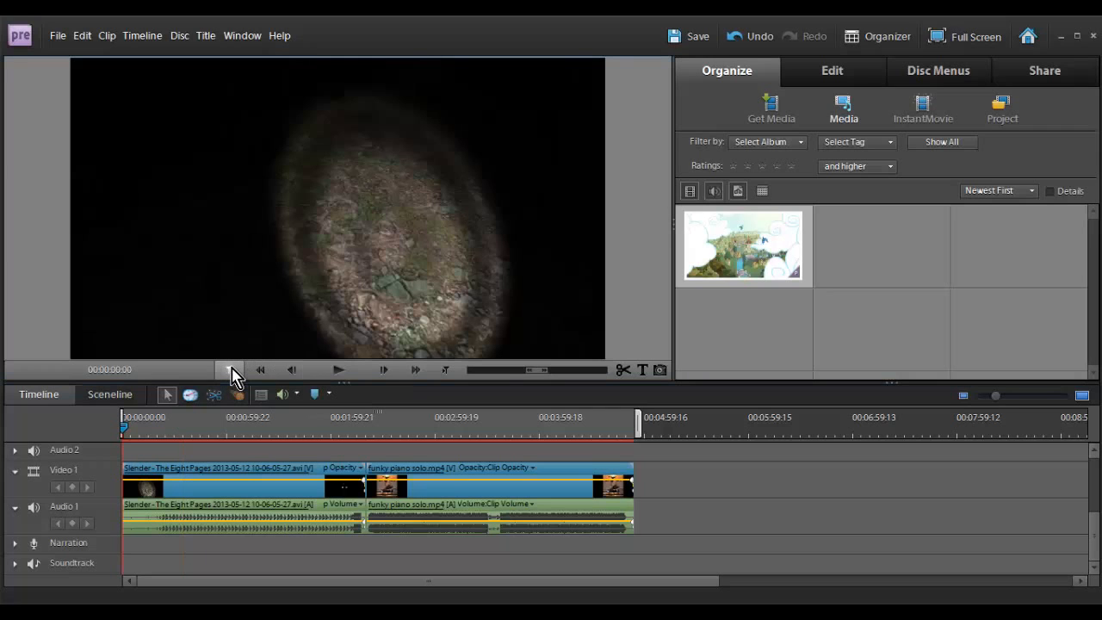
{"action": "left_click", "coordinate": [444, 371]}
{"action": "left_click", "coordinate": [444, 372]}
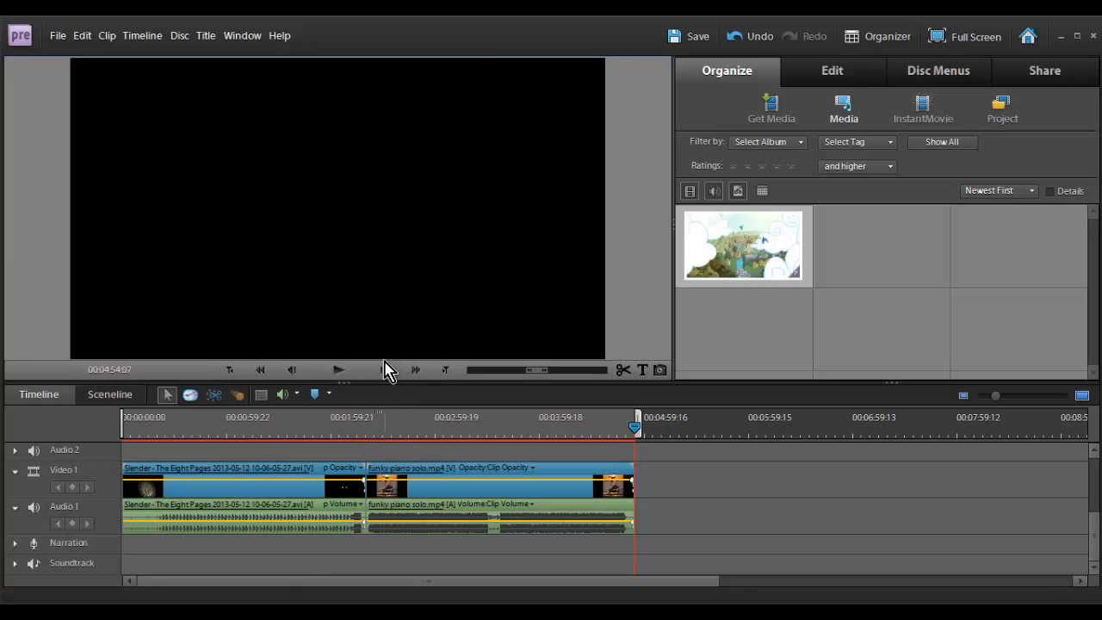
{"action": "left_click", "coordinate": [260, 373]}
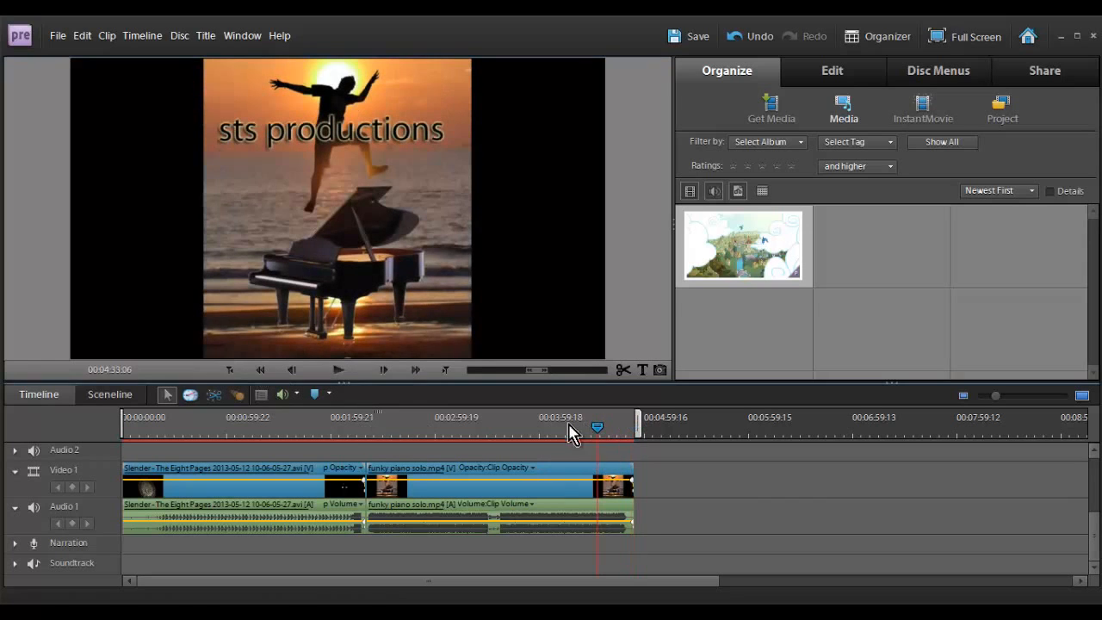
{"action": "left_click", "coordinate": [259, 370]}
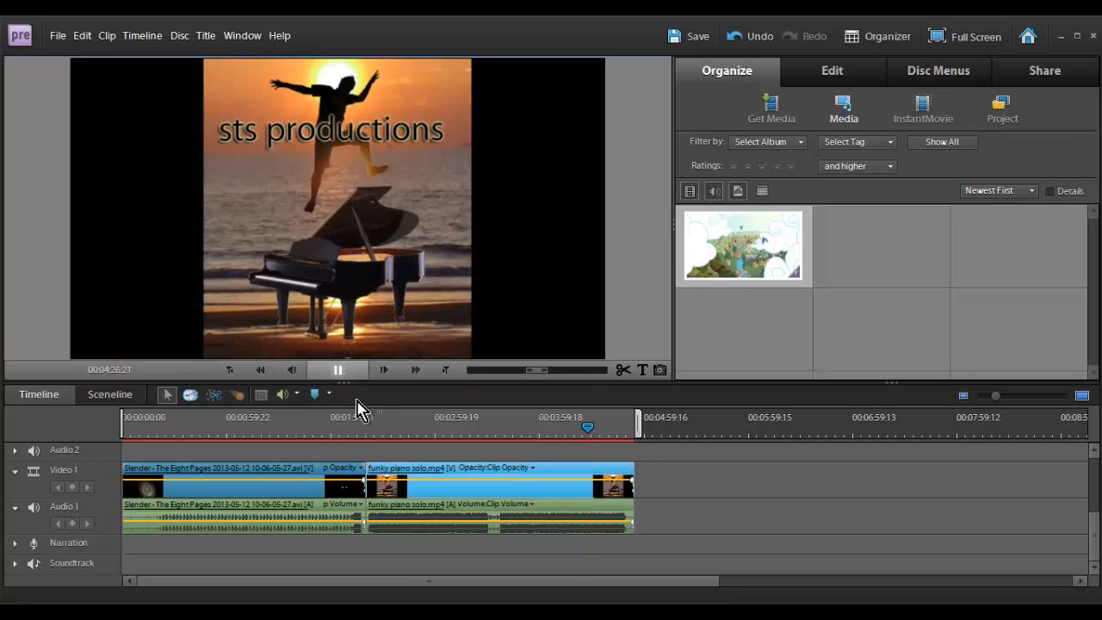
{"action": "key", "text": "space"}
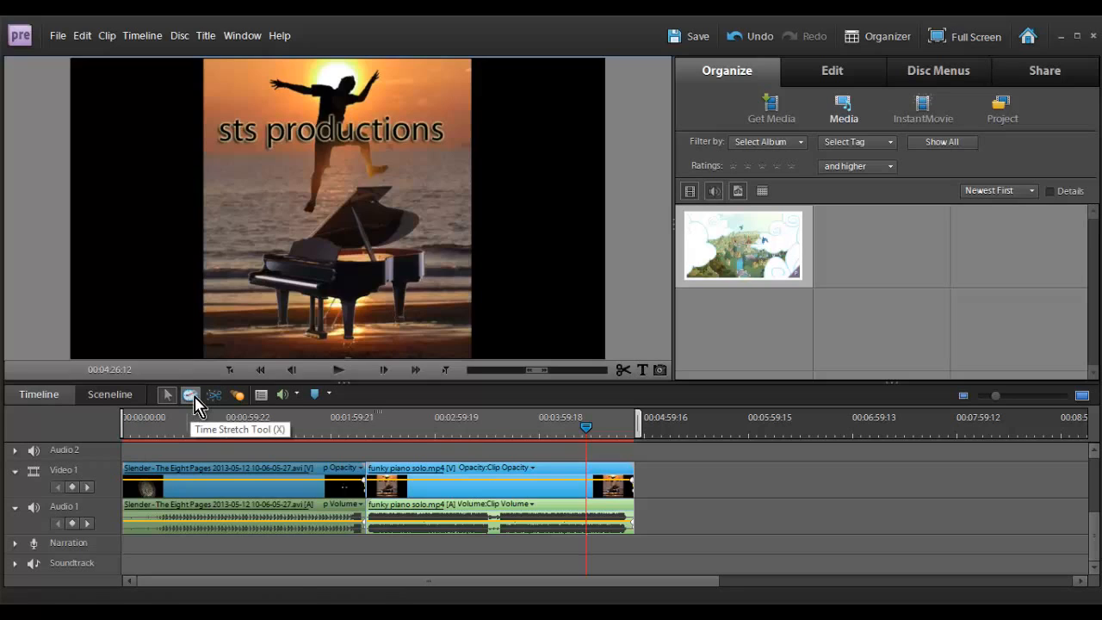
{"action": "left_click", "coordinate": [558, 429]}
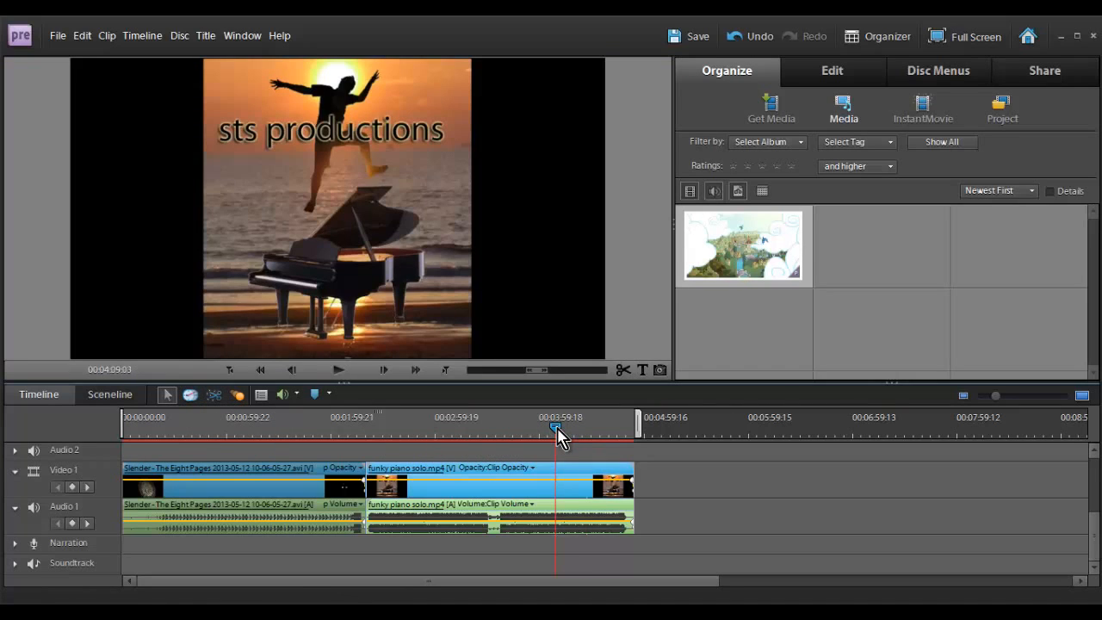
{"action": "left_click", "coordinate": [215, 397]}
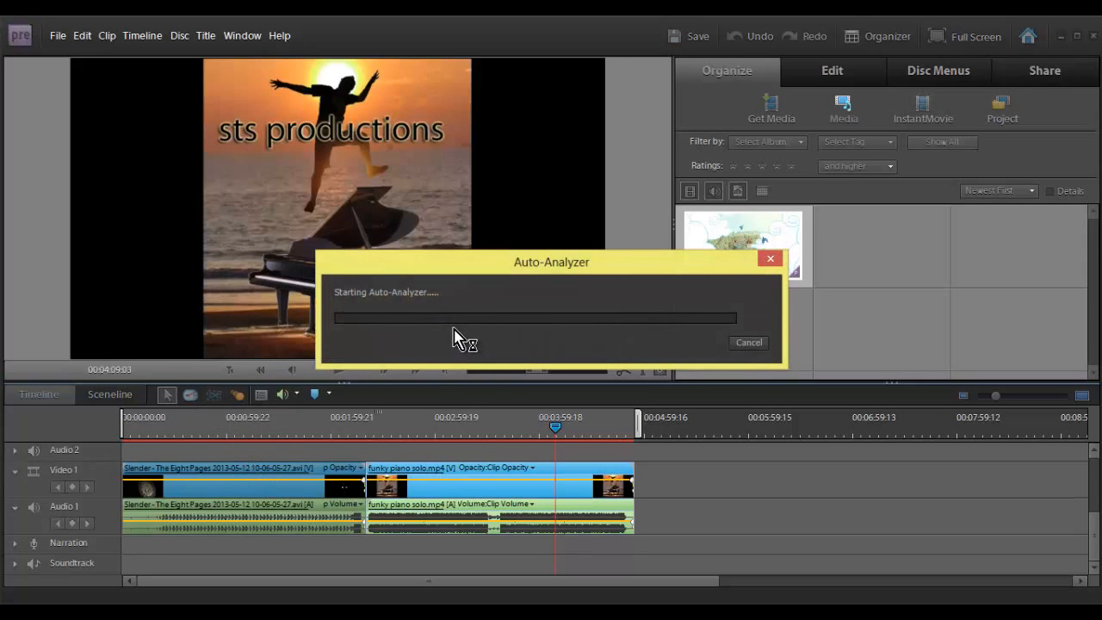
{"action": "left_click", "coordinate": [749, 343]}
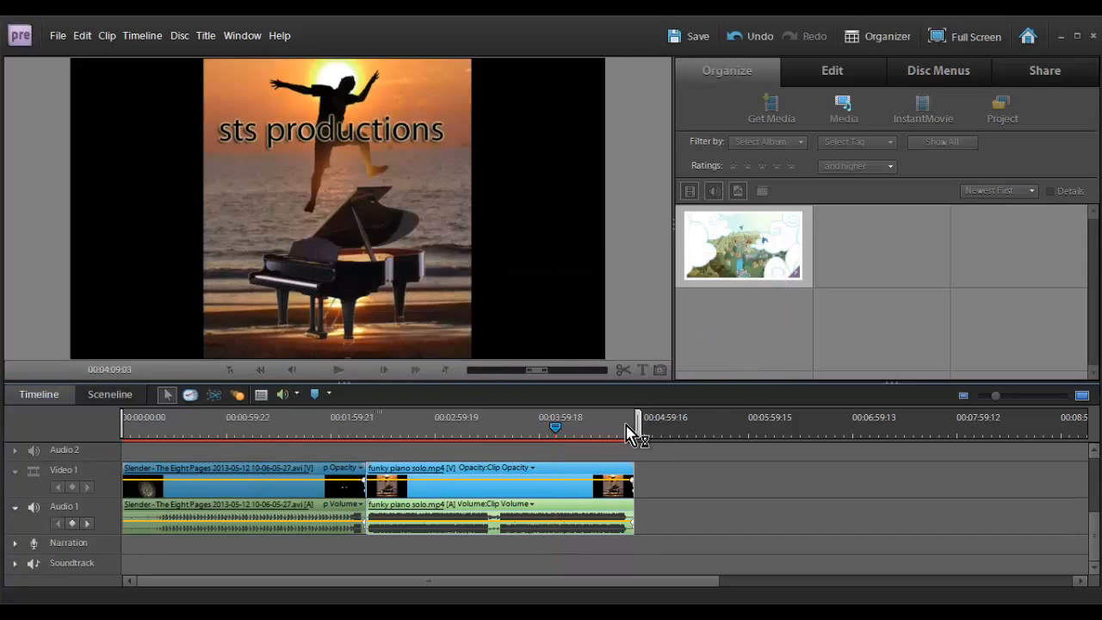
{"action": "left_click", "coordinate": [552, 431]}
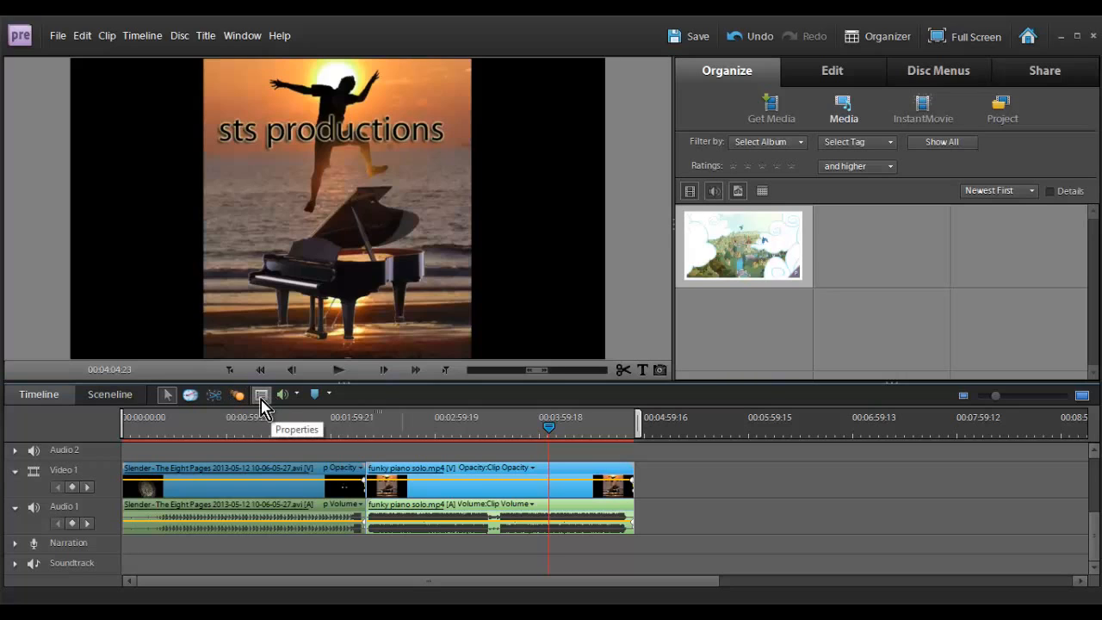
- In the piano clip's Properties, peek at Motion and Opacity, undoing a trial opacity fade
{"action": "left_click", "coordinate": [262, 395]}
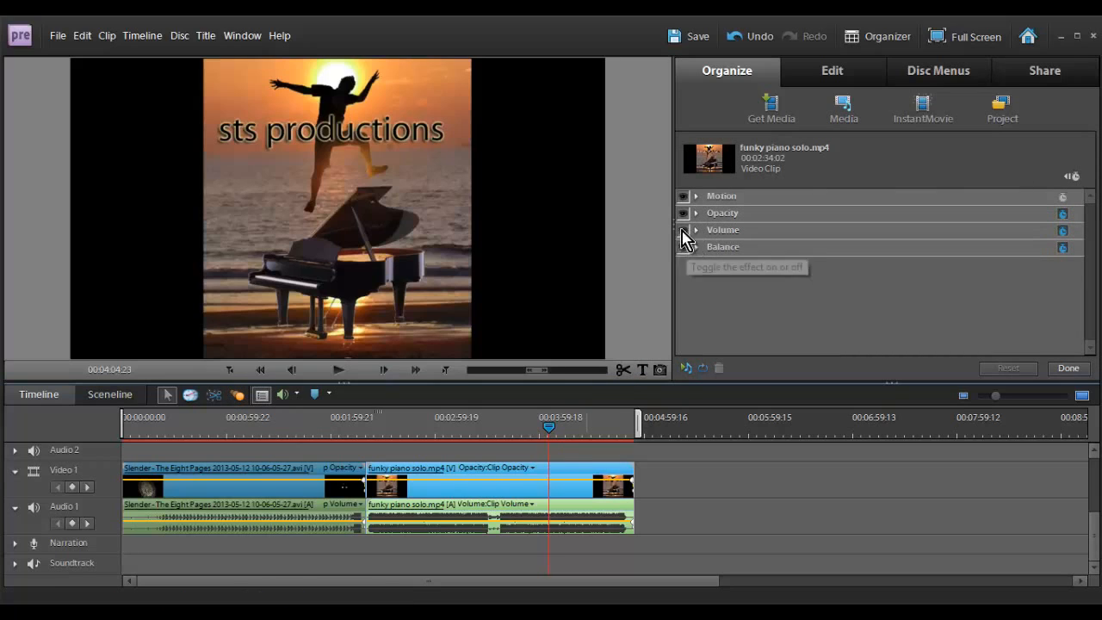
{"action": "left_click", "coordinate": [696, 198]}
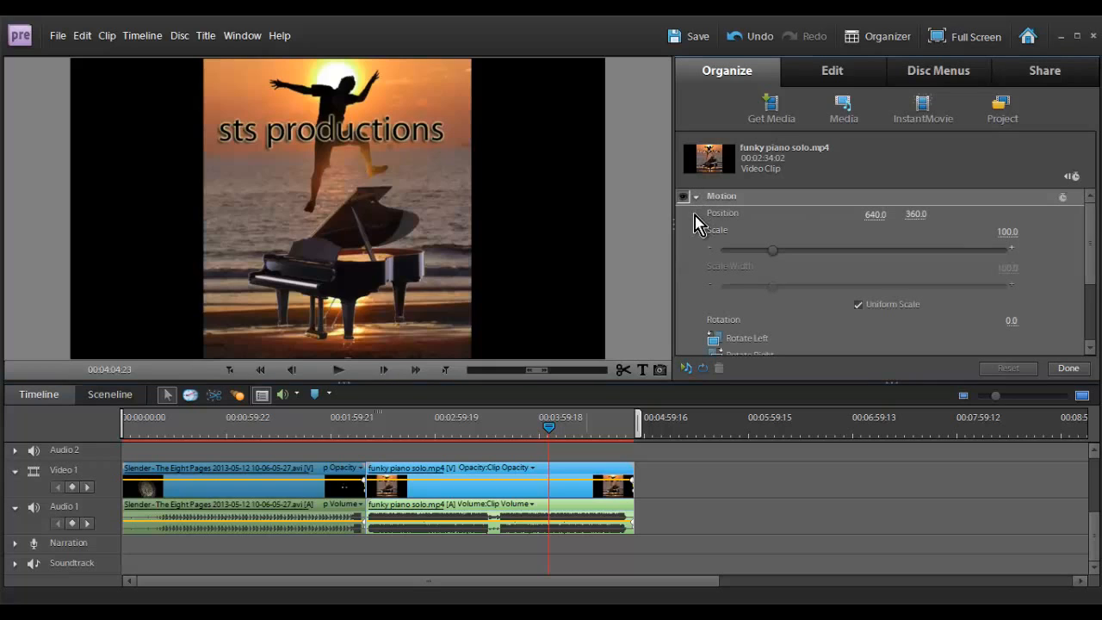
{"action": "left_click", "coordinate": [696, 197]}
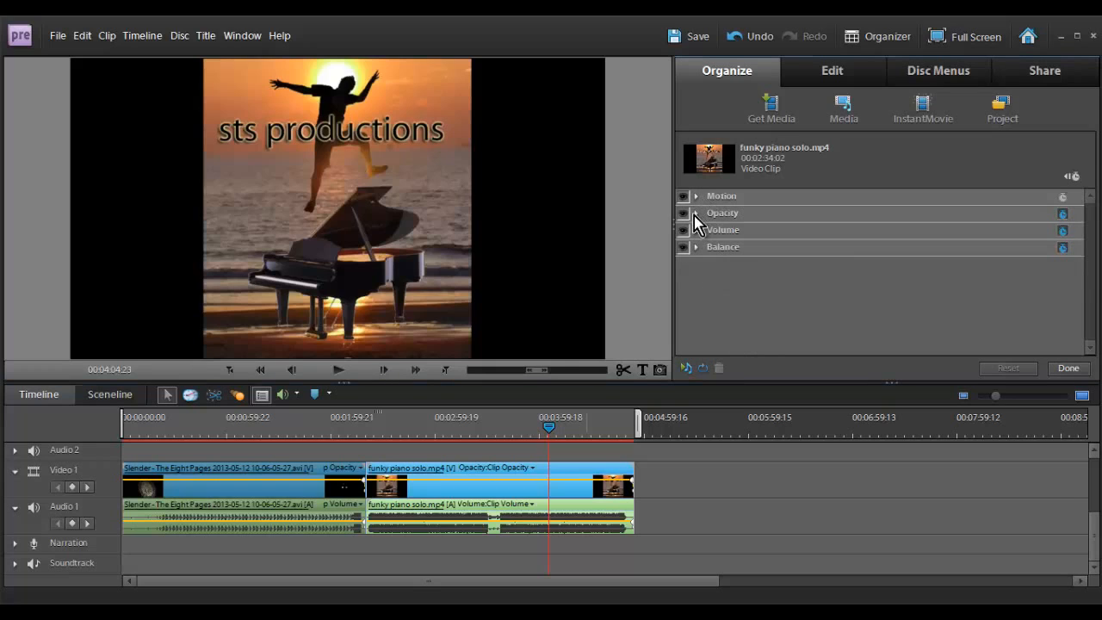
{"action": "left_click", "coordinate": [696, 213]}
{"action": "left_click_drag", "start_coordinate": [913, 251], "coordinate": [773, 251]}
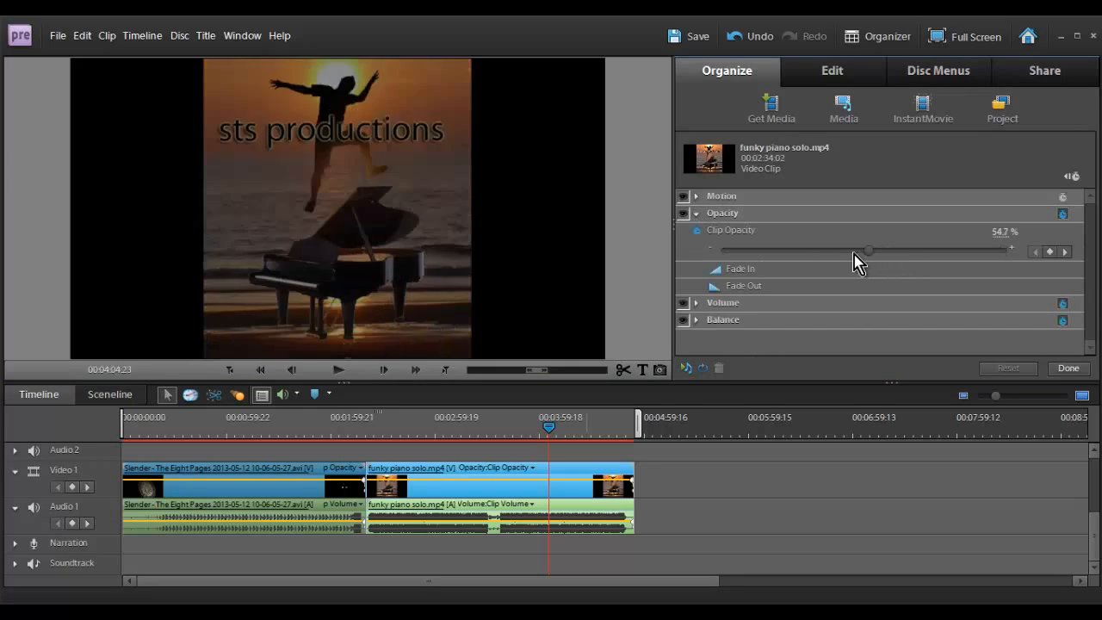
{"action": "key", "text": "ctrl+z"}
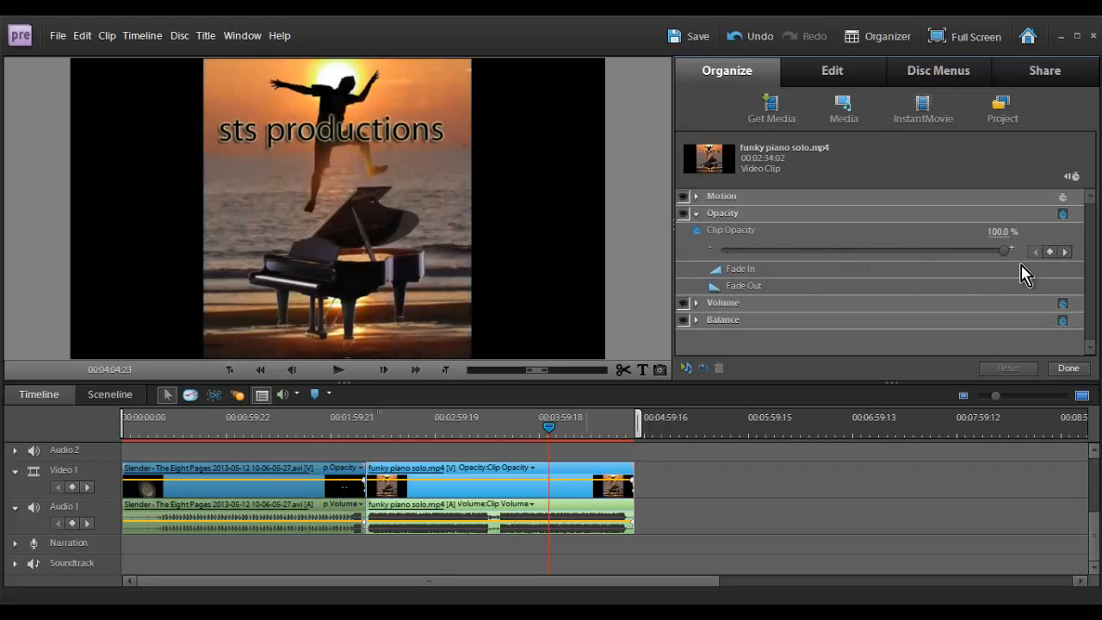
{"action": "left_click", "coordinate": [696, 214]}
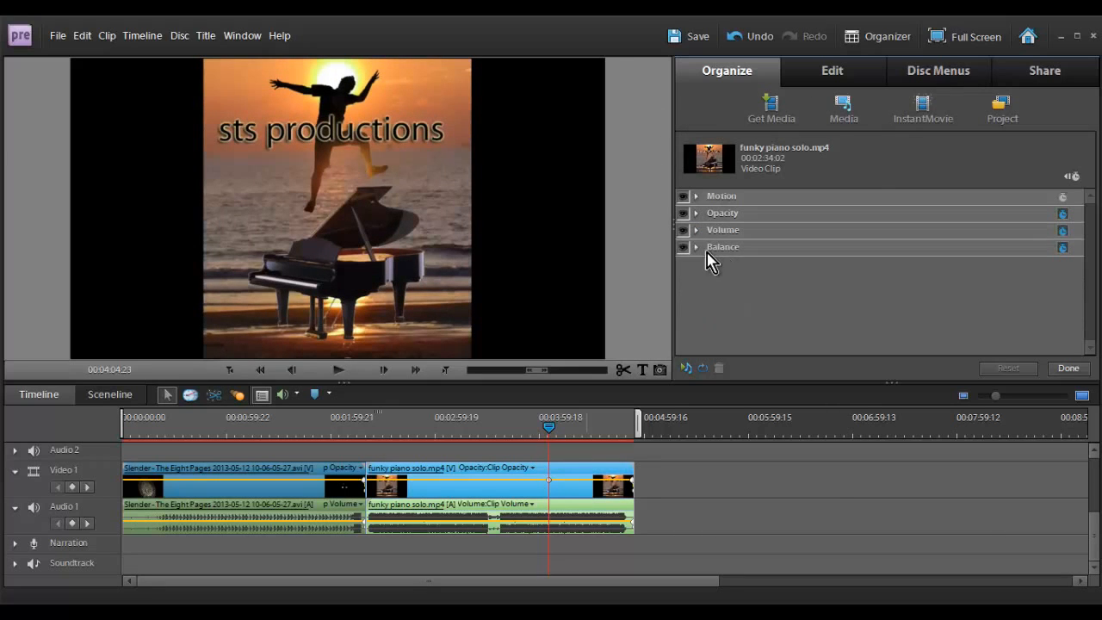
- Raise Clip Volume to 1.7 dB and shift Balance right to 46.2, then finish
{"action": "left_click", "coordinate": [696, 230]}
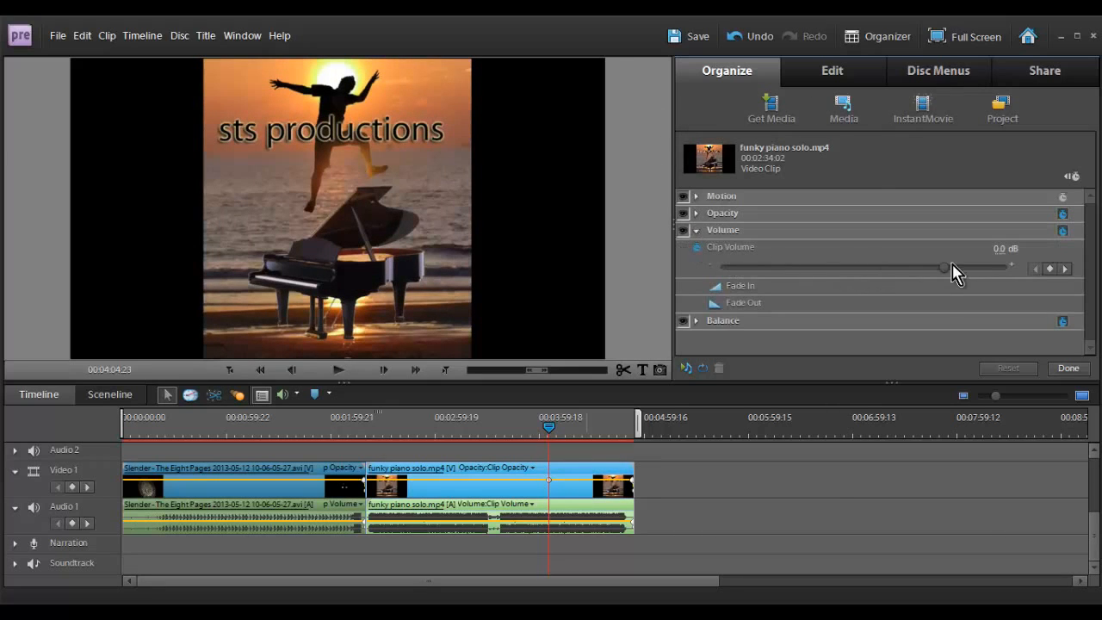
{"action": "left_click_drag", "start_coordinate": [945, 268], "coordinate": [959, 269]}
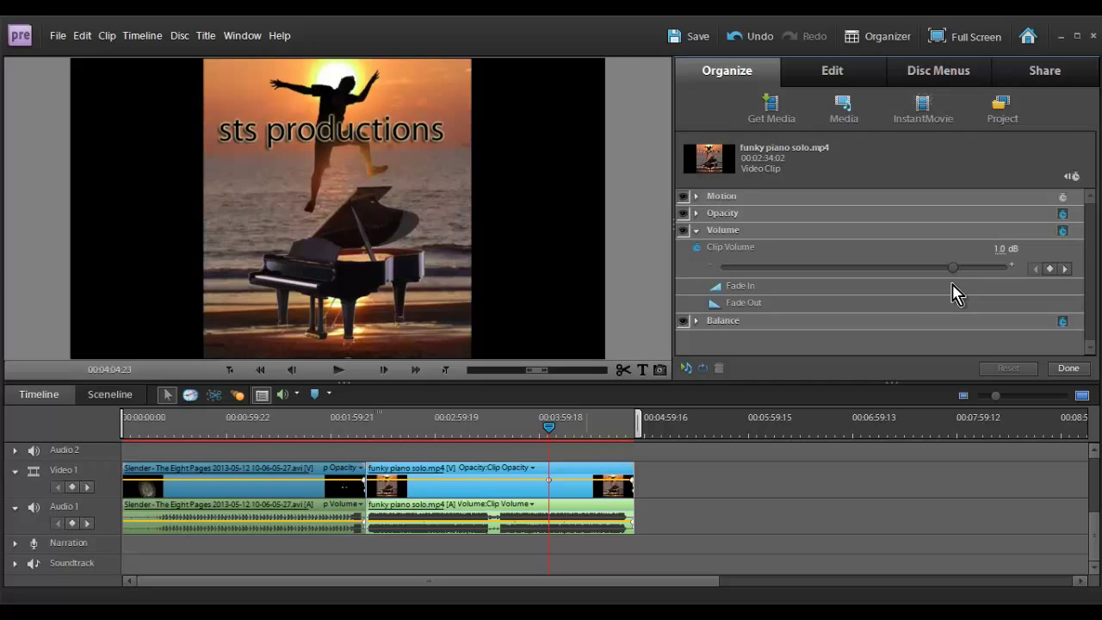
{"action": "left_click", "coordinate": [696, 230]}
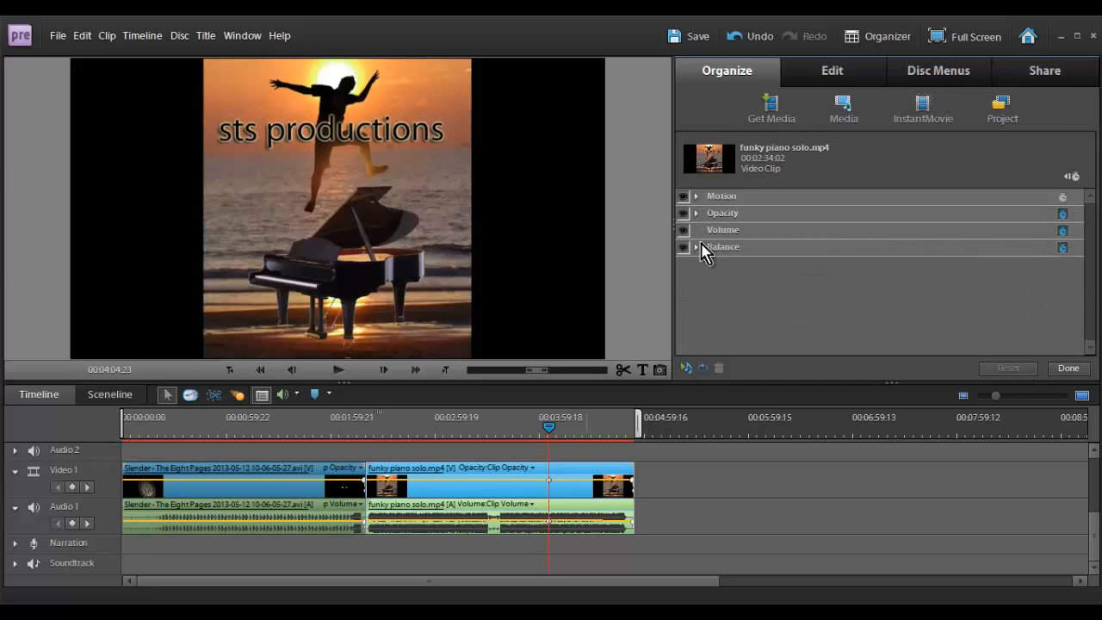
{"action": "left_click", "coordinate": [696, 230]}
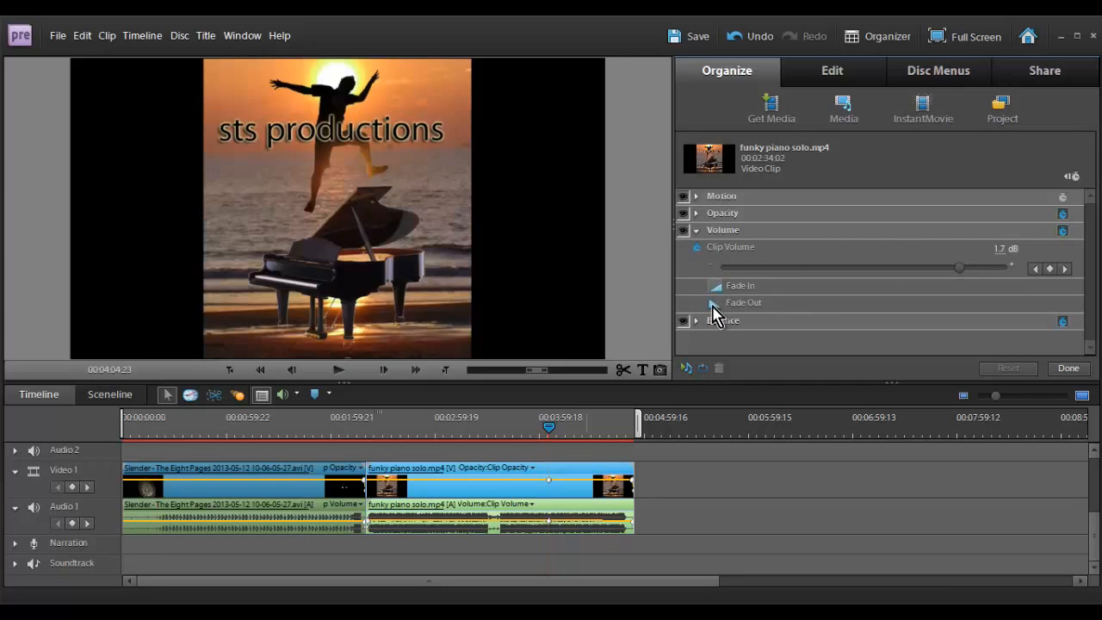
{"action": "left_click", "coordinate": [696, 230]}
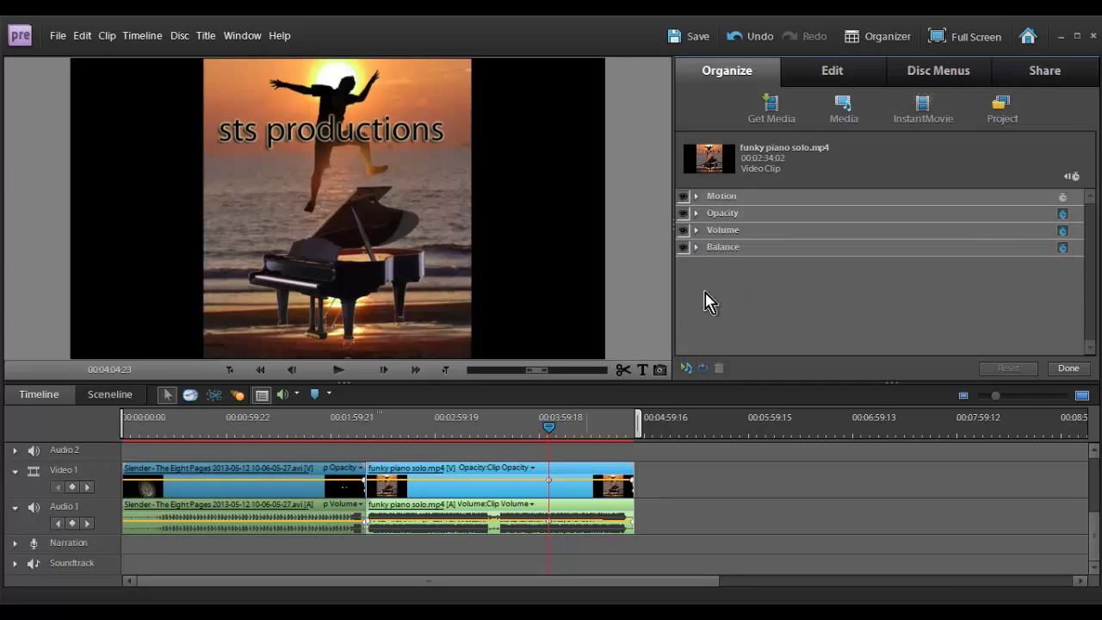
{"action": "left_click", "coordinate": [696, 247]}
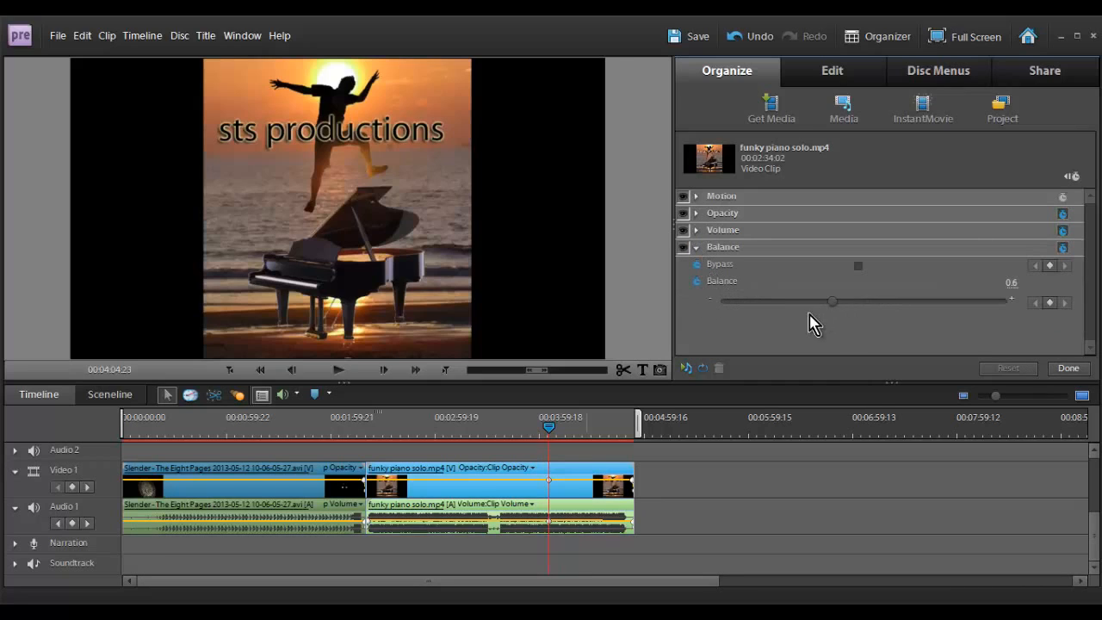
{"action": "mouse_move", "coordinate": [863, 304]}
{"action": "left_mouse_down"}
{"action": "mouse_move", "coordinate": [939, 303]}
{"action": "mouse_move", "coordinate": [929, 303]}
{"action": "left_mouse_up"}
{"action": "left_click", "coordinate": [1069, 369]}
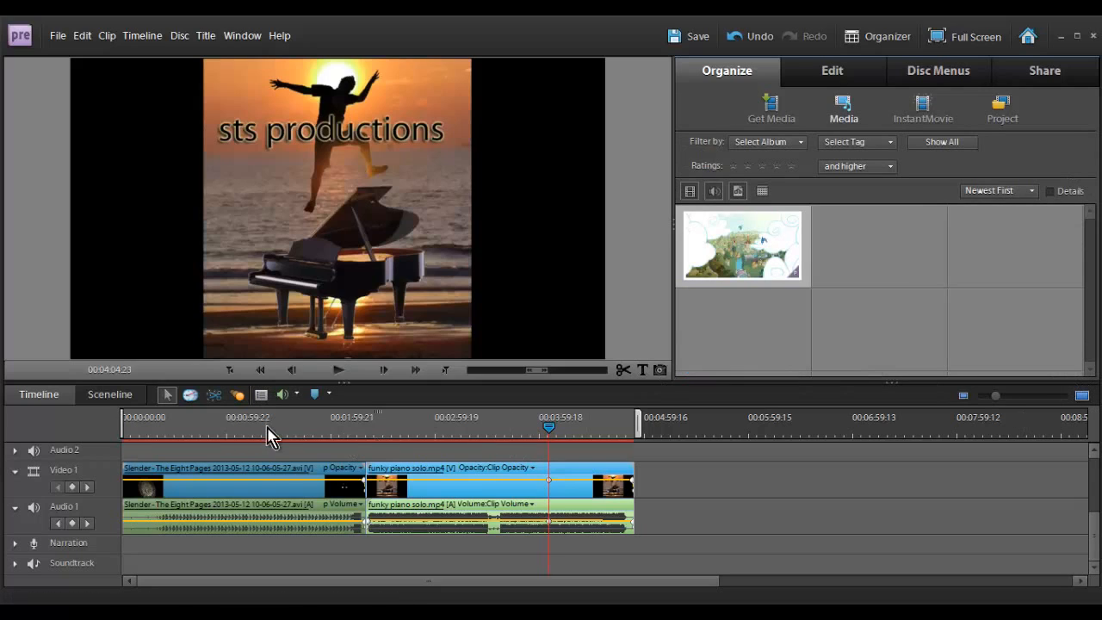
- Move the current time to 00:02:32:04 and set a menu marker there
{"action": "left_click", "coordinate": [267, 429]}
{"action": "left_click", "coordinate": [371, 429]}
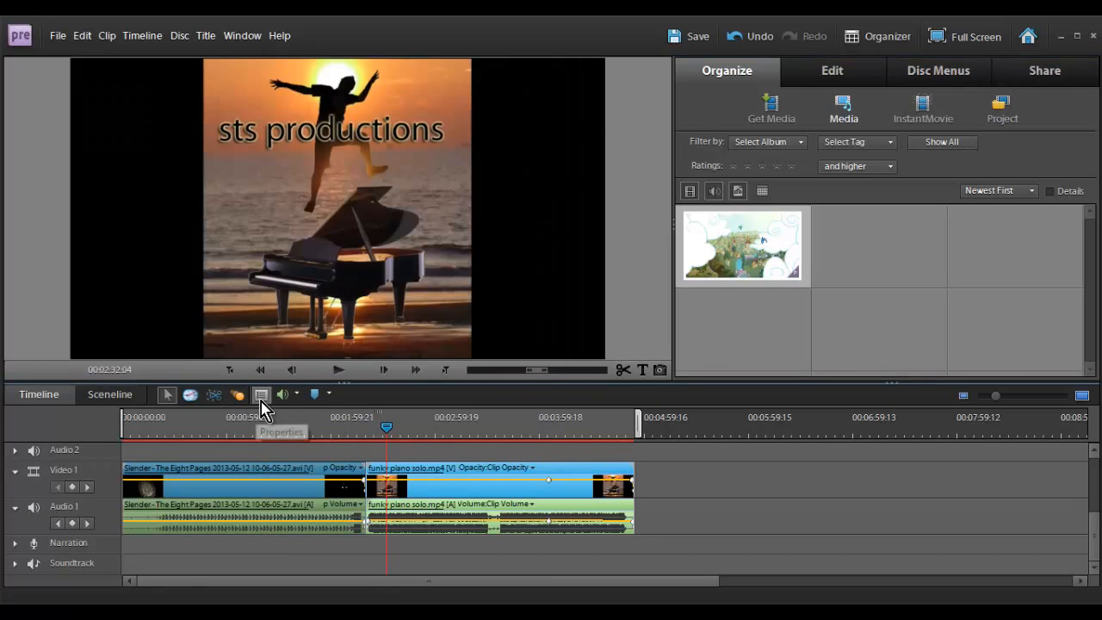
{"action": "left_click", "coordinate": [320, 400]}
{"action": "left_click", "coordinate": [517, 416]}
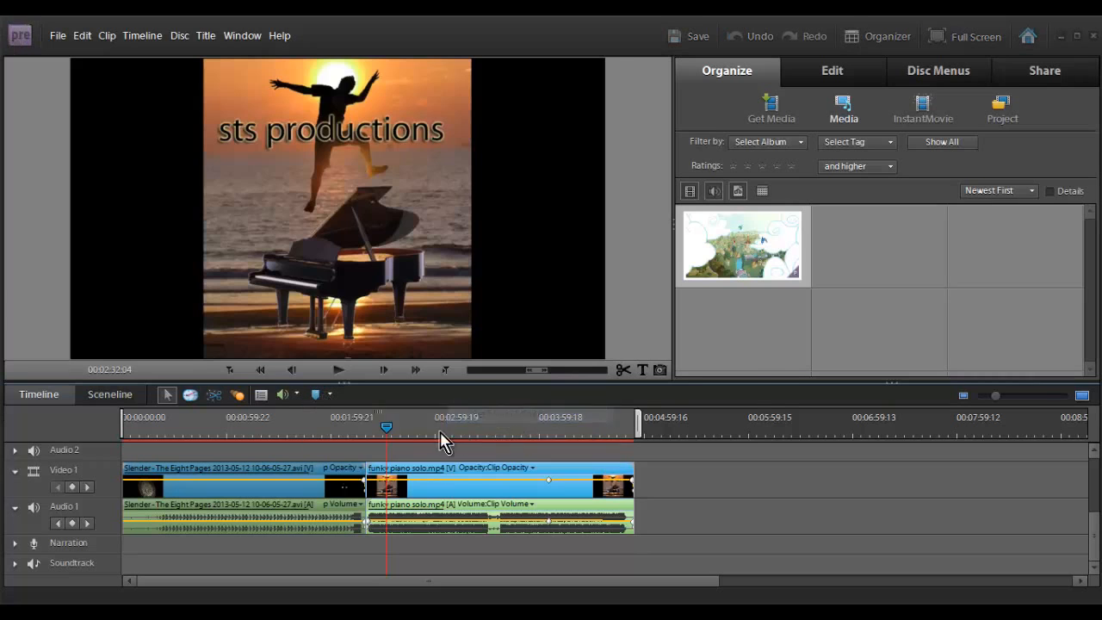
{"action": "left_click", "coordinate": [443, 406]}
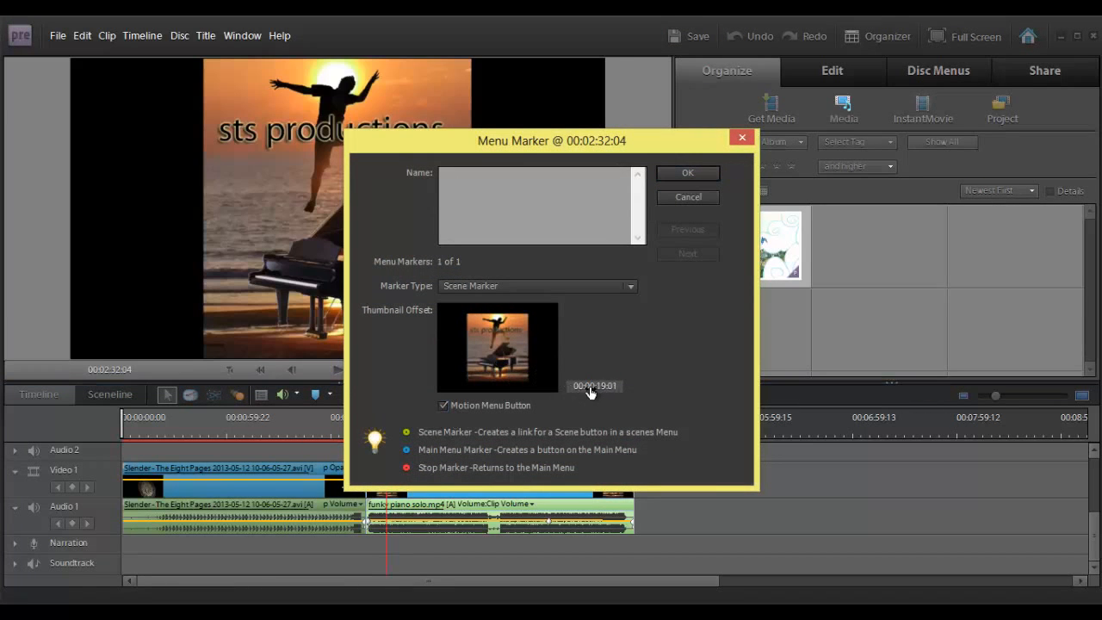
{"action": "left_click", "coordinate": [453, 286]}
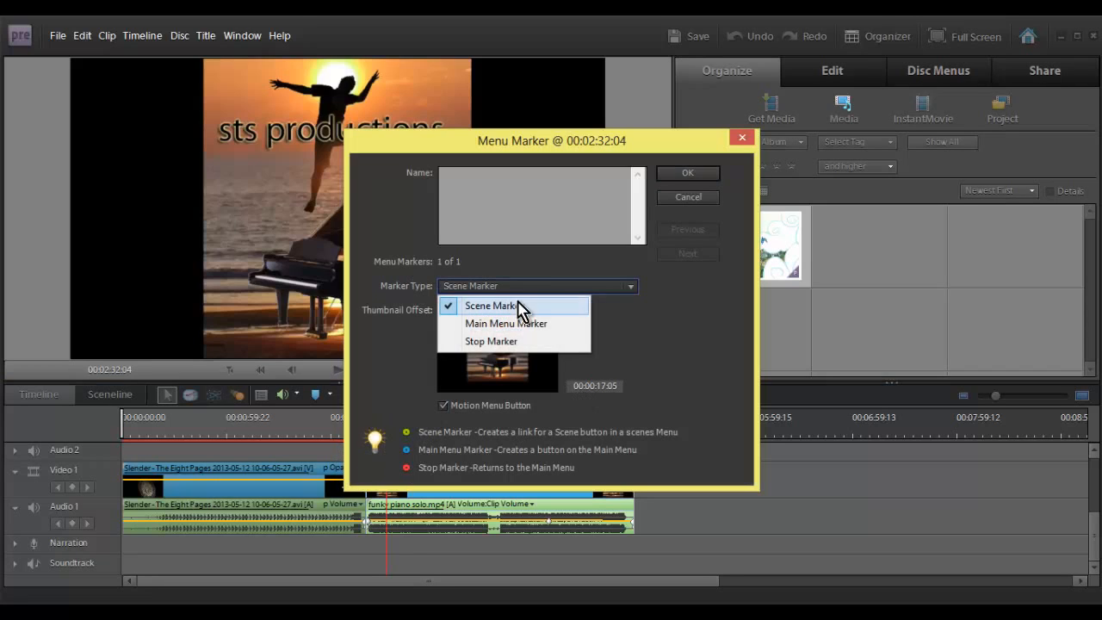
{"action": "left_click", "coordinate": [495, 306]}
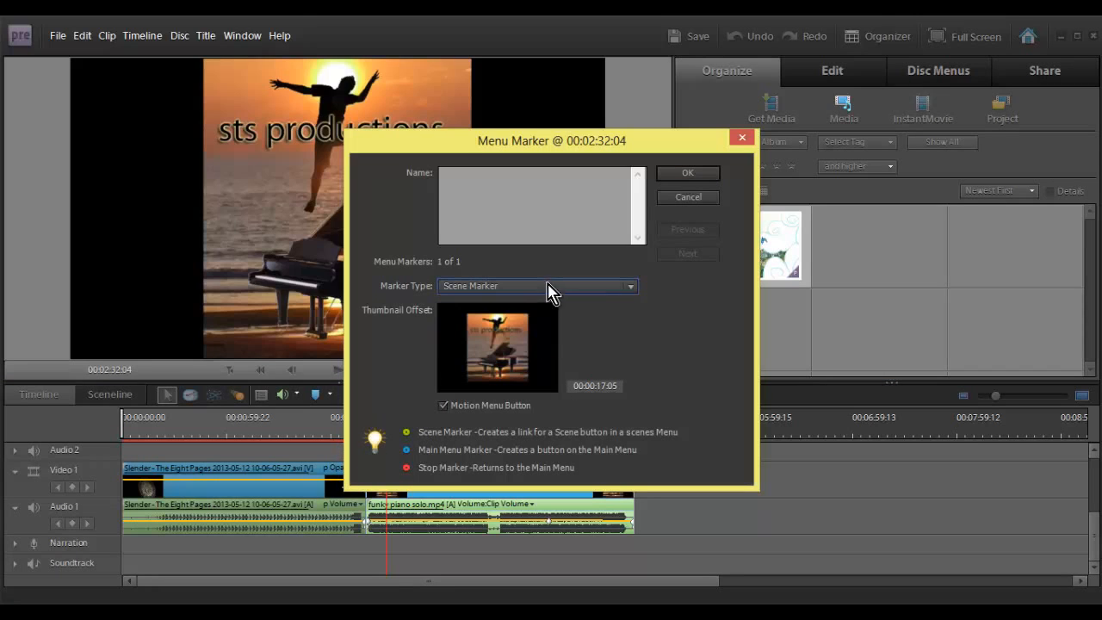
{"action": "left_click", "coordinate": [688, 196]}
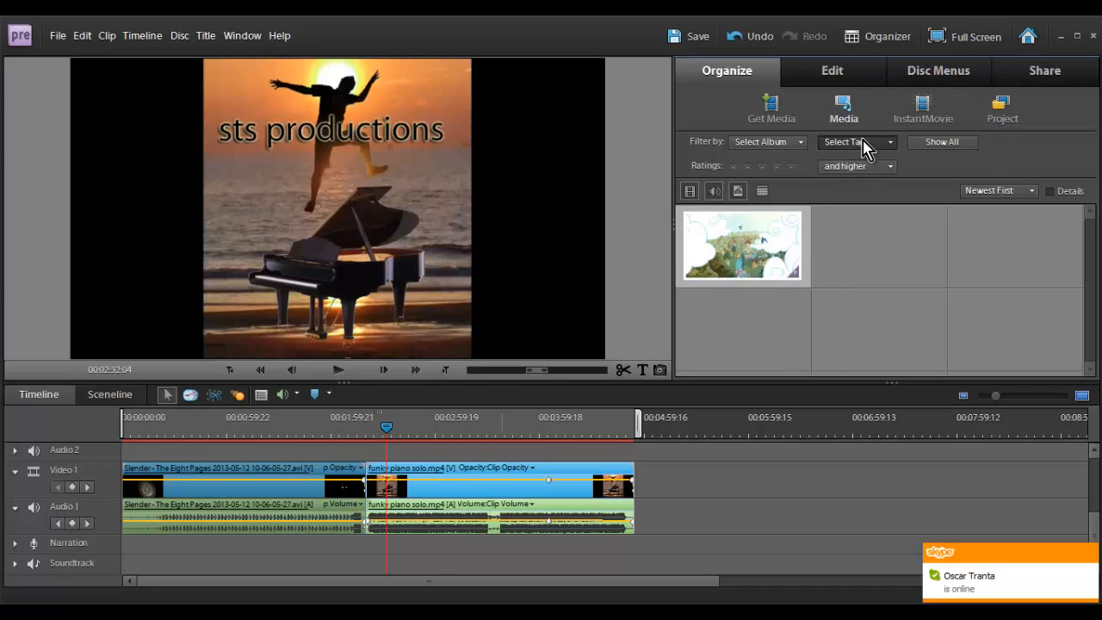
- Filter the media library to show only the Ah-HeeHee.prel project's media
{"action": "left_click", "coordinate": [865, 145]}
{"action": "left_click", "coordinate": [860, 160]}
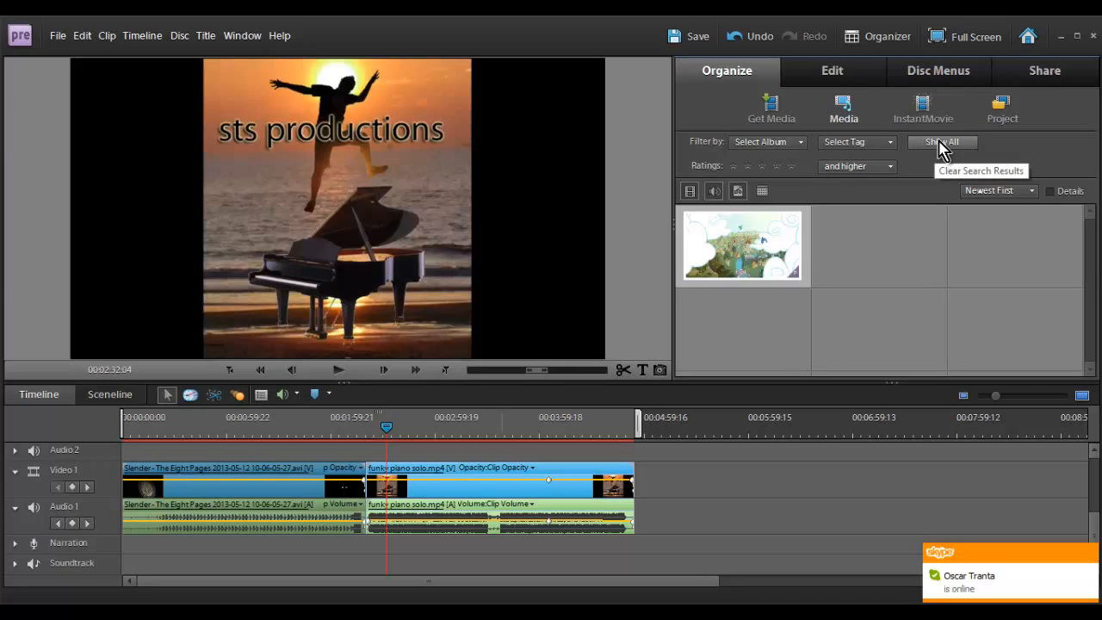
{"action": "left_click", "coordinate": [767, 142]}
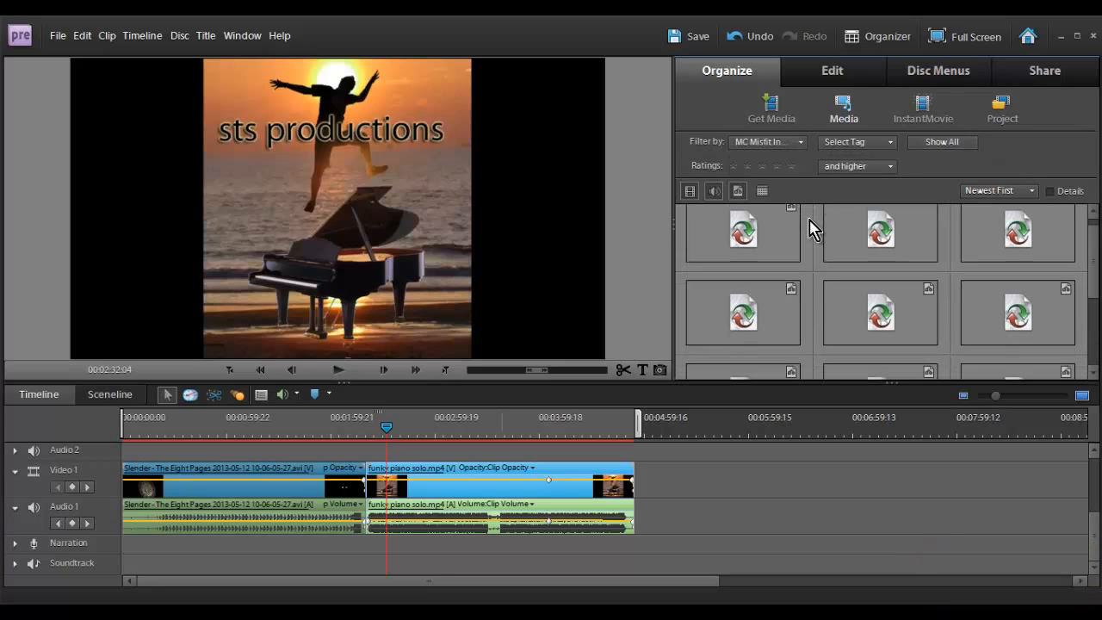
{"action": "scroll", "coordinate": [831, 258], "scroll_direction": "down", "scroll_amount": 3}
{"action": "scroll", "coordinate": [831, 258], "scroll_direction": "up", "scroll_amount": 1}
{"action": "left_click", "coordinate": [768, 141]}
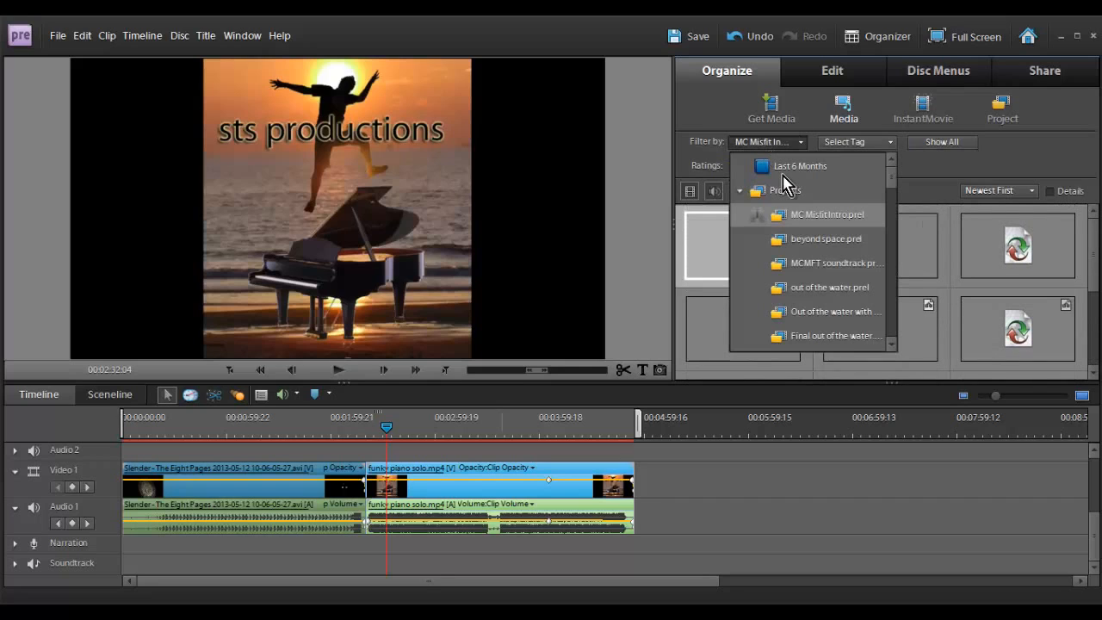
{"action": "scroll", "coordinate": [825, 336], "scroll_direction": "down", "scroll_amount": 2}
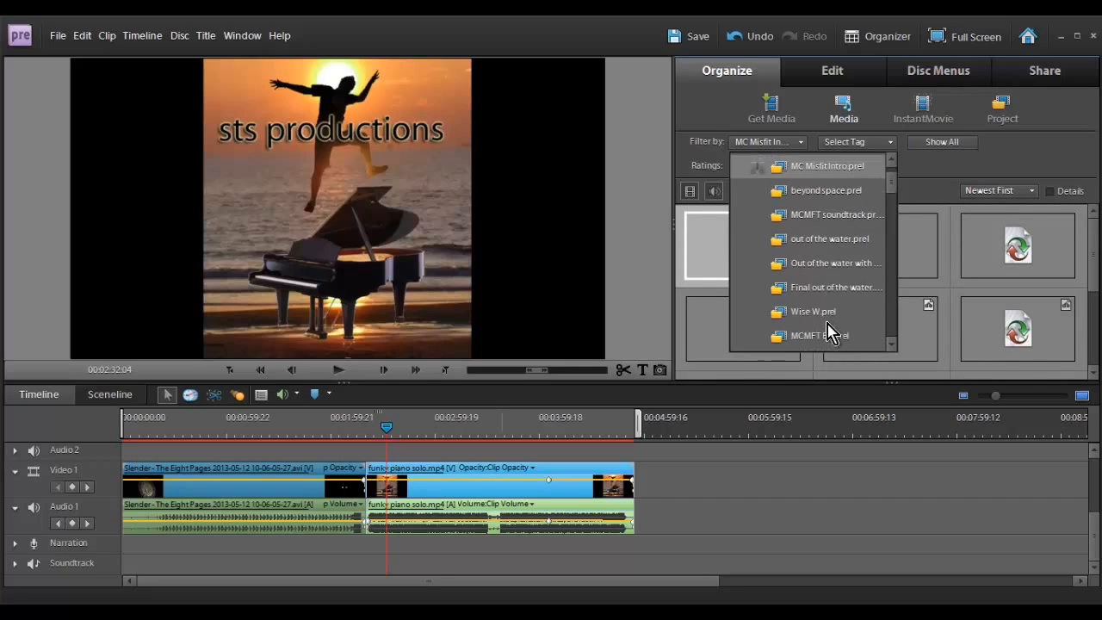
{"action": "scroll", "coordinate": [819, 332], "scroll_direction": "down", "scroll_amount": 2}
{"action": "scroll", "coordinate": [814, 328], "scroll_direction": "down", "scroll_amount": 2}
{"action": "left_click", "coordinate": [825, 288]}
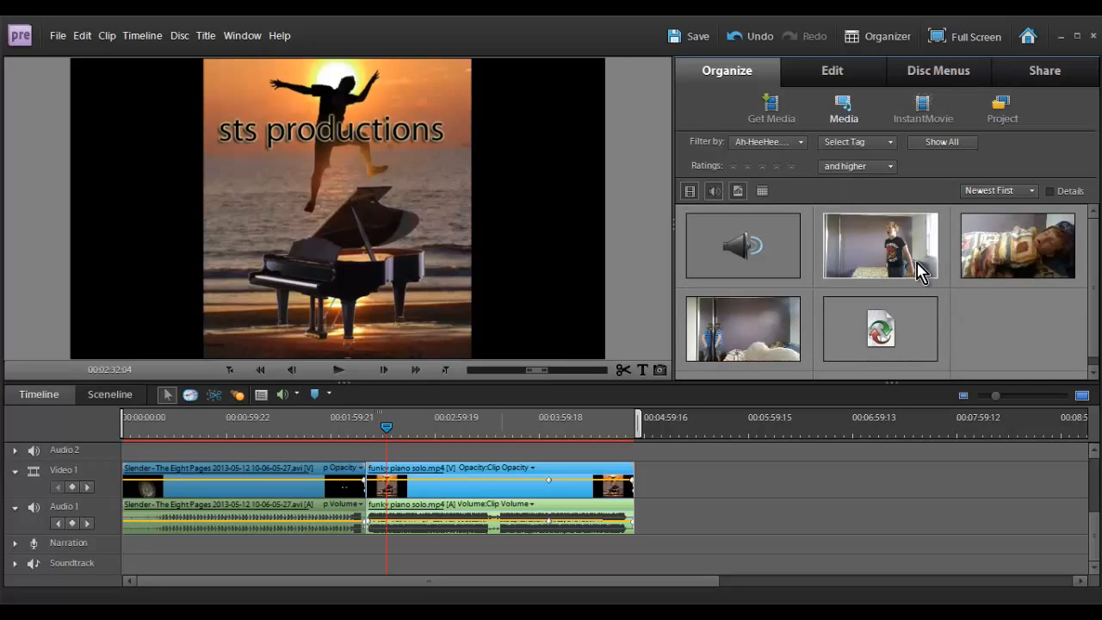
- Remove the project filter so all media shows again
{"action": "left_click", "coordinate": [880, 328]}
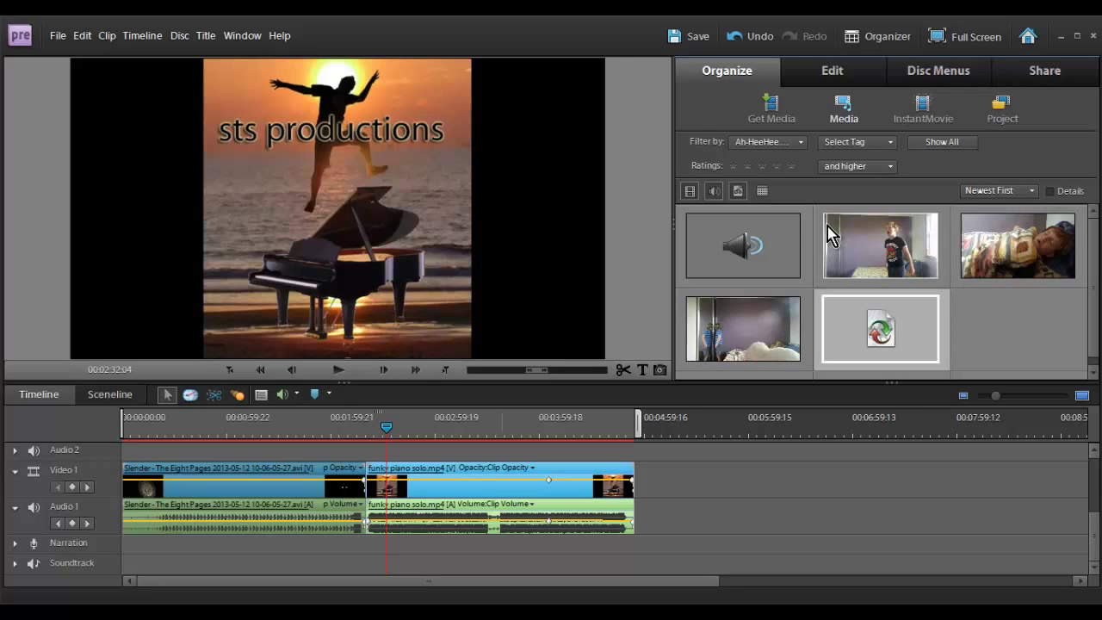
{"action": "left_click", "coordinate": [769, 142]}
{"action": "scroll", "coordinate": [848, 349], "scroll_direction": "down", "scroll_amount": 2}
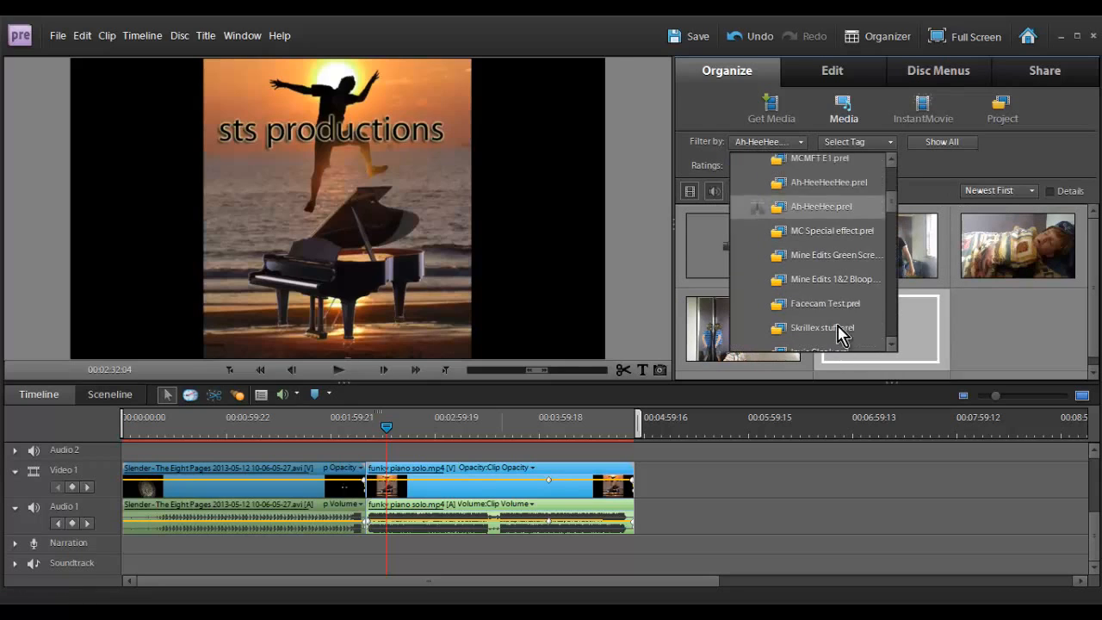
{"action": "scroll", "coordinate": [837, 327], "scroll_direction": "down", "scroll_amount": 2}
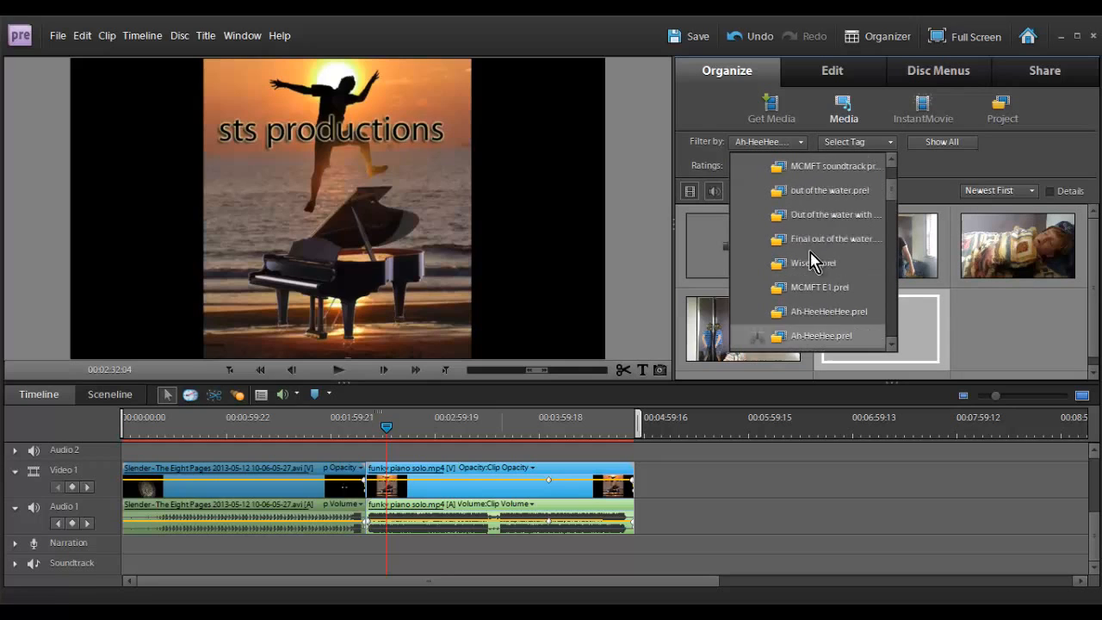
{"action": "scroll", "coordinate": [846, 310], "scroll_direction": "up", "scroll_amount": 4}
{"action": "left_click", "coordinate": [779, 165]}
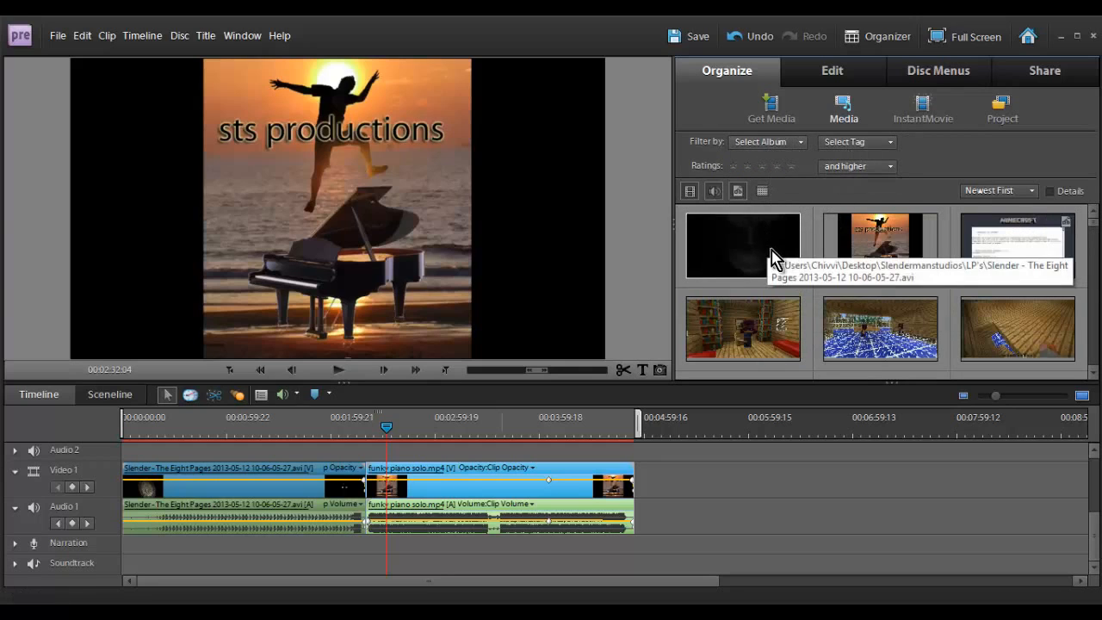
{"action": "scroll", "coordinate": [792, 258], "scroll_direction": "down", "scroll_amount": 3}
{"action": "scroll", "coordinate": [862, 267], "scroll_direction": "down", "scroll_amount": 3}
{"action": "scroll", "coordinate": [905, 275], "scroll_direction": "down", "scroll_amount": 2}
{"action": "scroll", "coordinate": [915, 276], "scroll_direction": "down", "scroll_amount": 3}
{"action": "scroll", "coordinate": [909, 277], "scroll_direction": "down", "scroll_amount": 3}
{"action": "scroll", "coordinate": [900, 288], "scroll_direction": "down", "scroll_amount": 3}
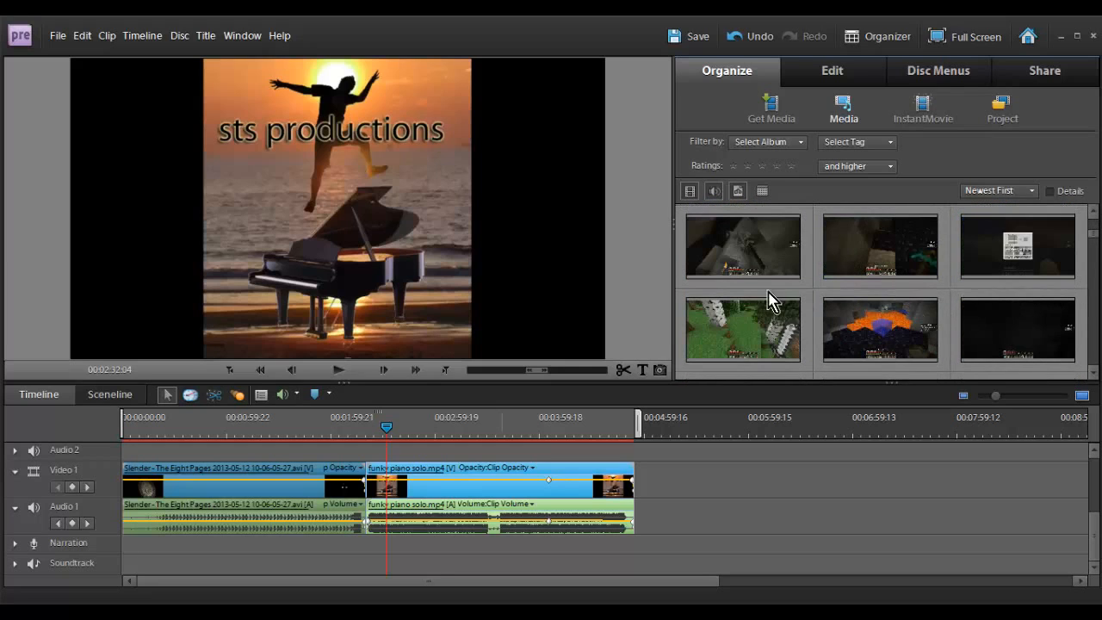
{"action": "scroll", "coordinate": [792, 302], "scroll_direction": "down", "scroll_amount": 3}
{"action": "scroll", "coordinate": [836, 293], "scroll_direction": "down", "scroll_amount": 3}
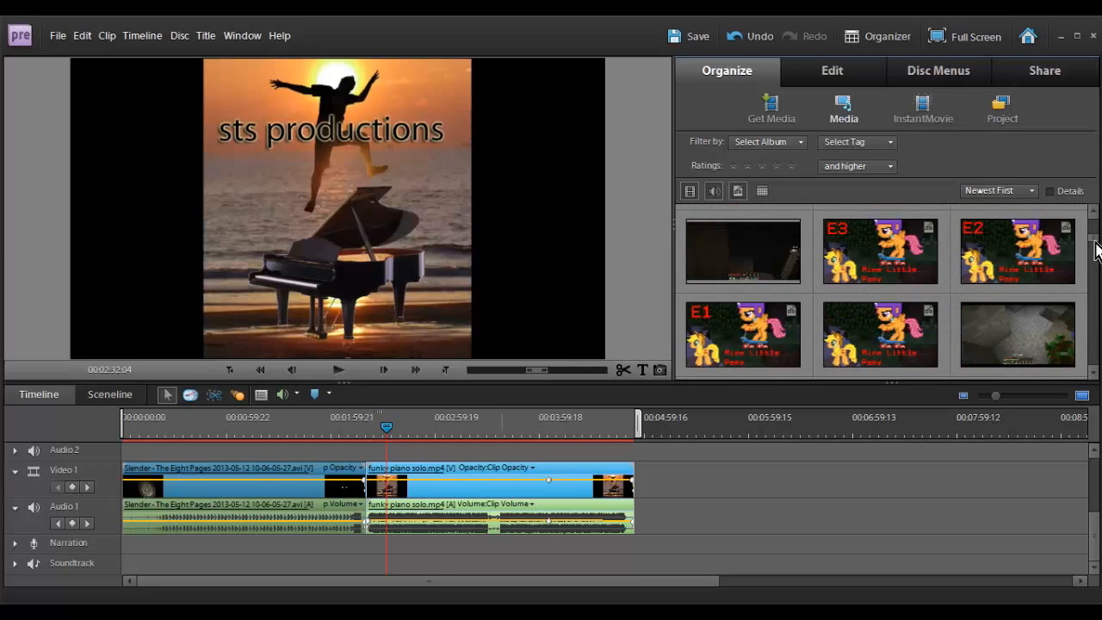
{"action": "left_click_drag", "start_coordinate": [1095, 245], "coordinate": [1096, 216]}
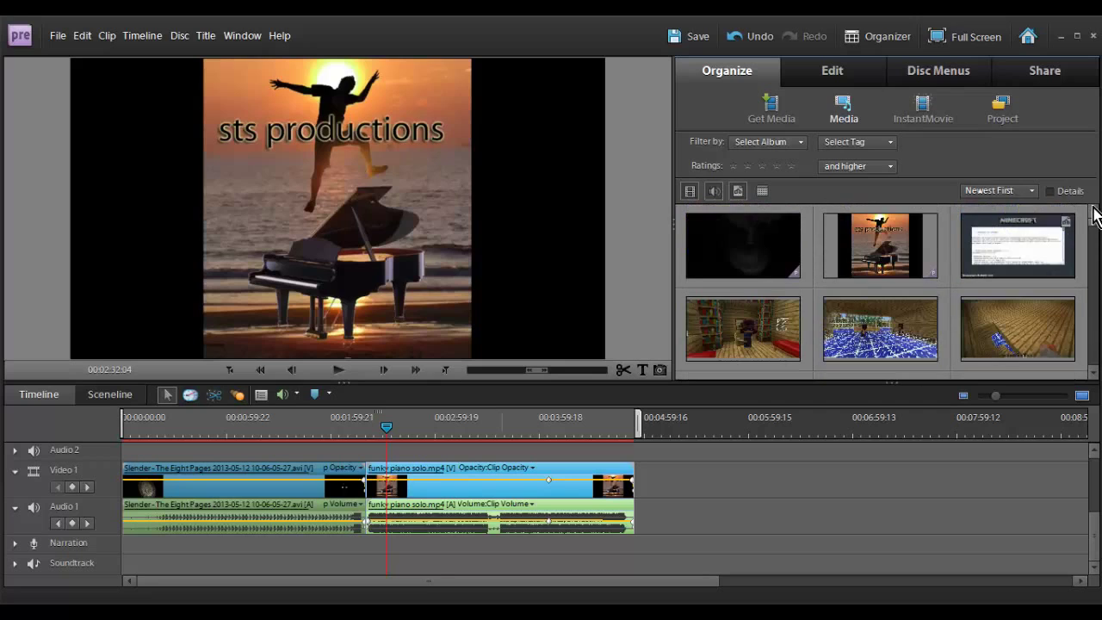
{"action": "left_click", "coordinate": [858, 142]}
{"action": "left_click", "coordinate": [861, 166]}
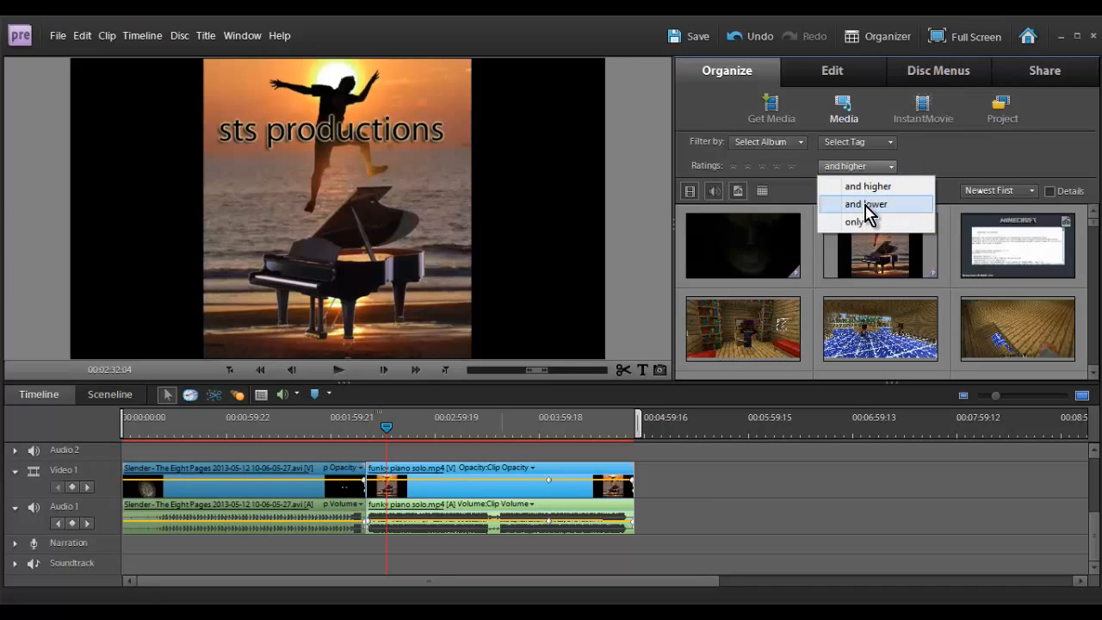
{"action": "left_click", "coordinate": [937, 171]}
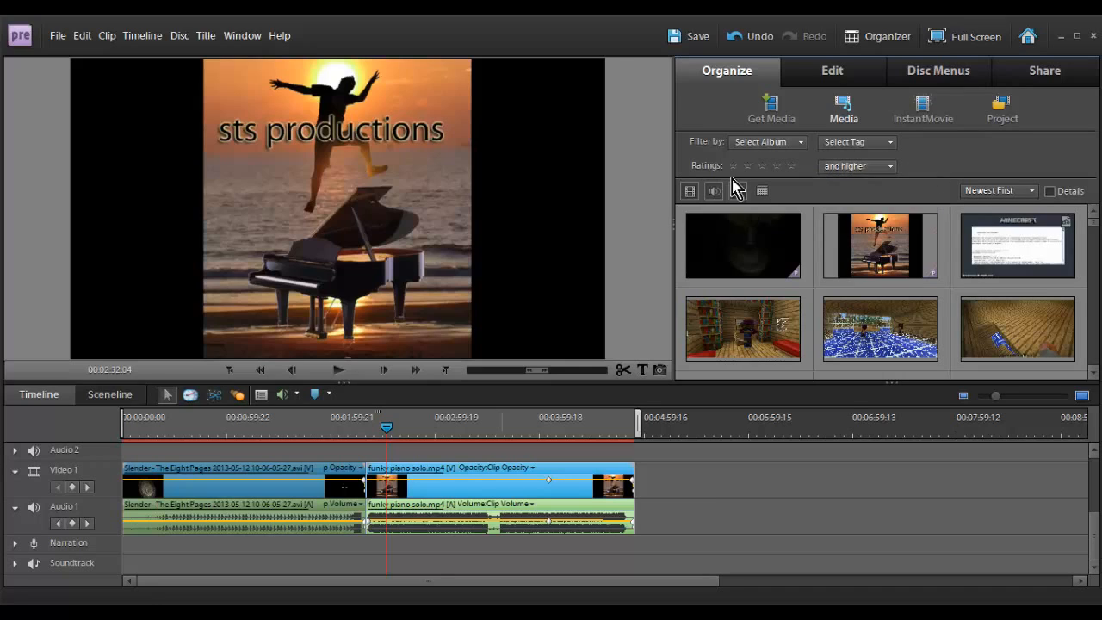
{"action": "left_click", "coordinate": [792, 165]}
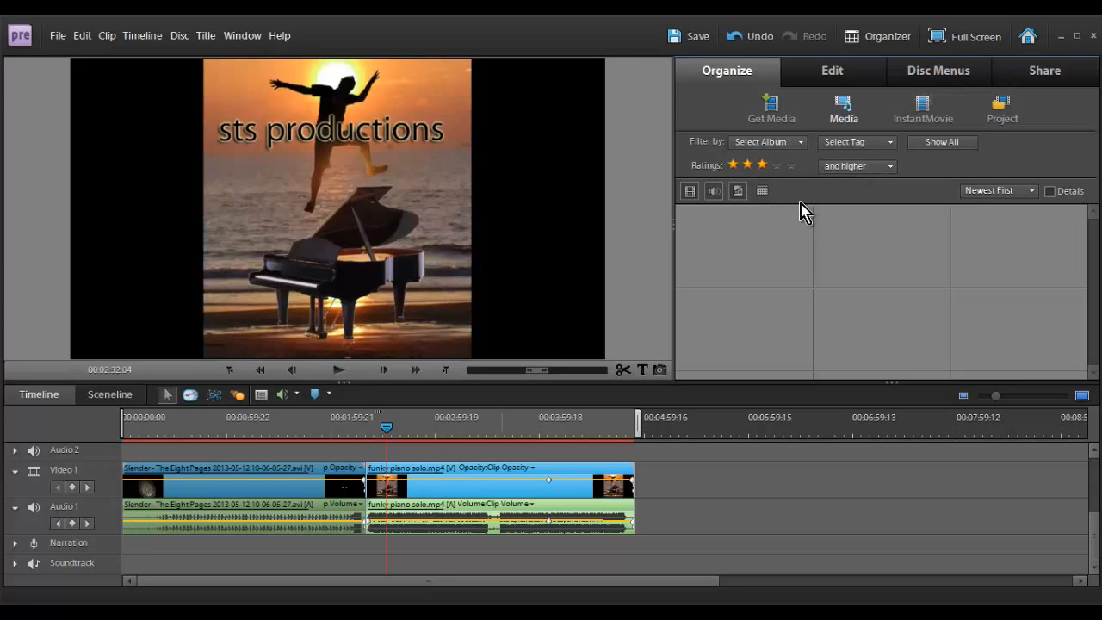
{"action": "left_click", "coordinate": [731, 166]}
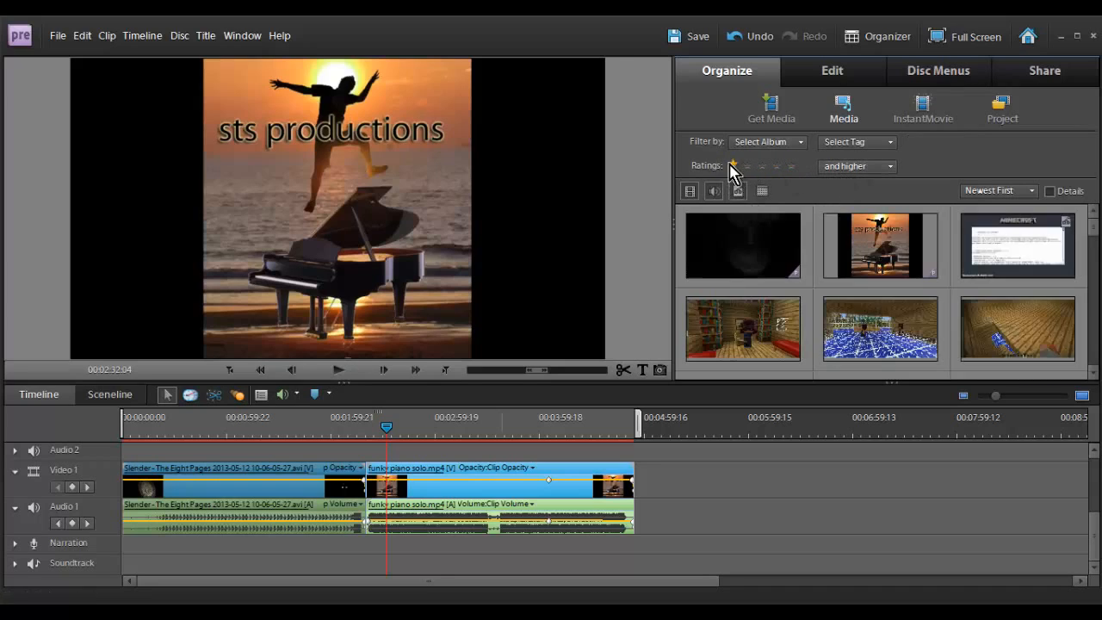
{"action": "left_click", "coordinate": [999, 190]}
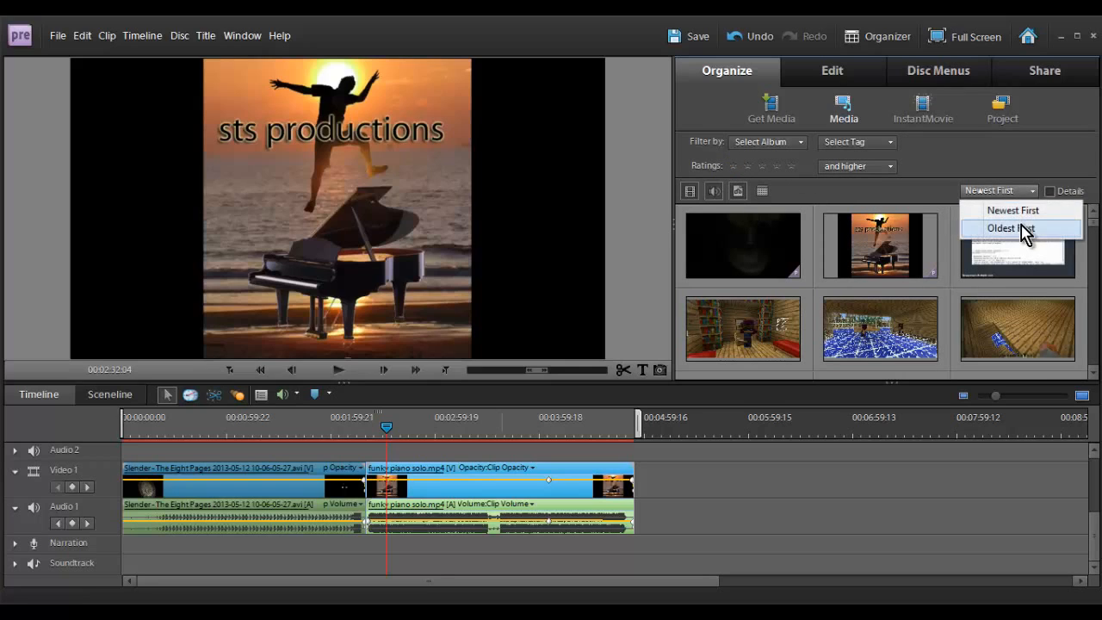
{"action": "left_click", "coordinate": [1050, 191]}
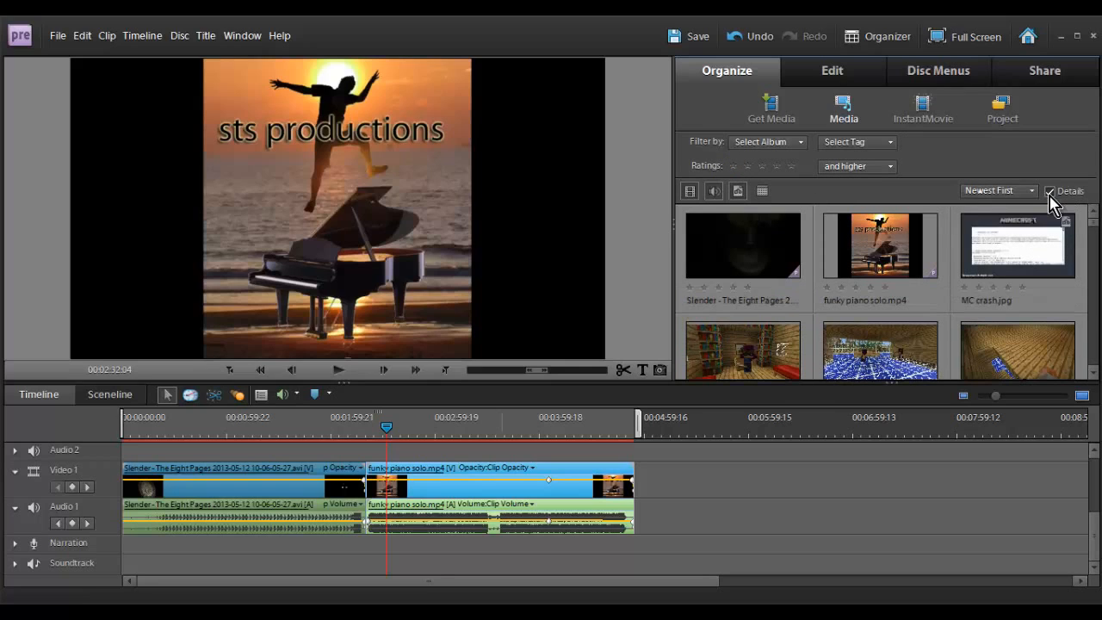
{"action": "left_click", "coordinate": [1050, 191]}
{"action": "left_click", "coordinate": [1050, 191]}
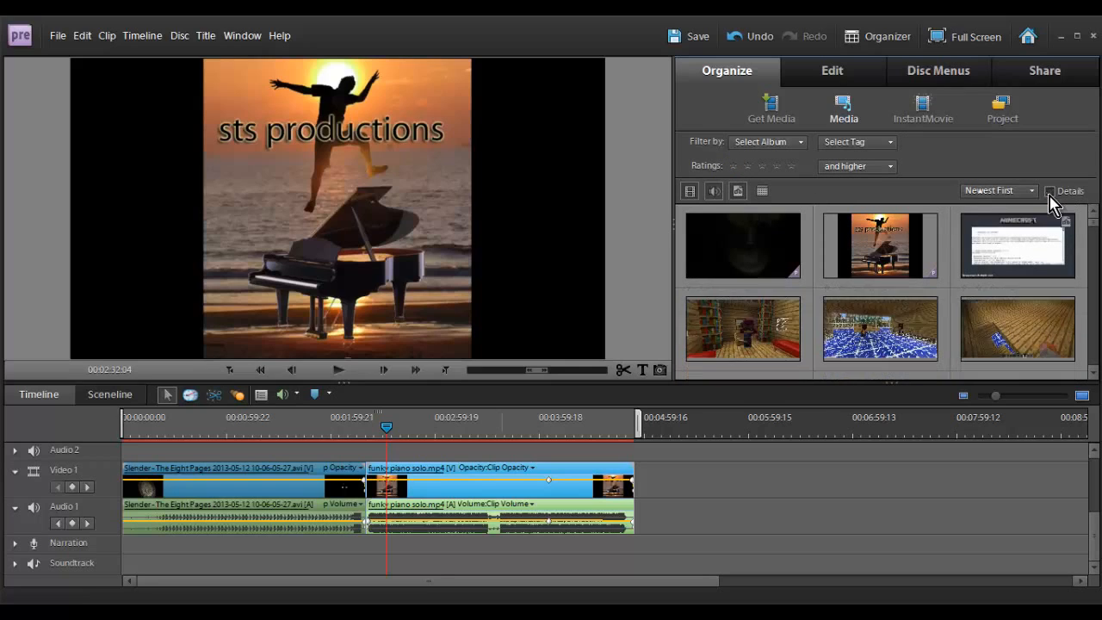
- Start an InstantMovie, select the Slender clip and preview it
{"action": "left_click", "coordinate": [924, 110]}
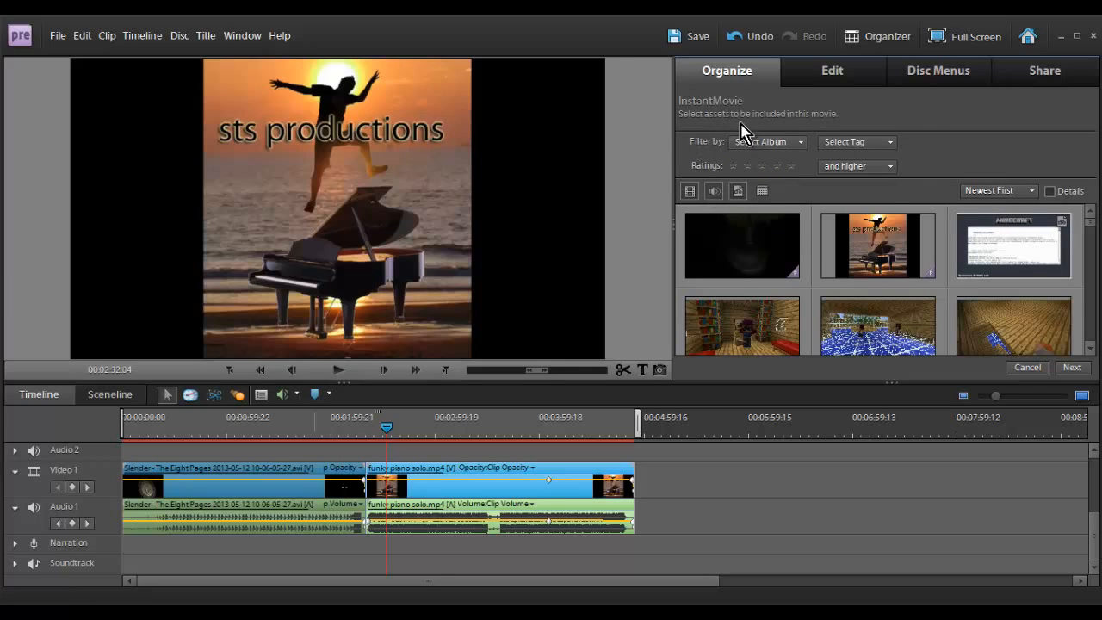
{"action": "left_click", "coordinate": [743, 245]}
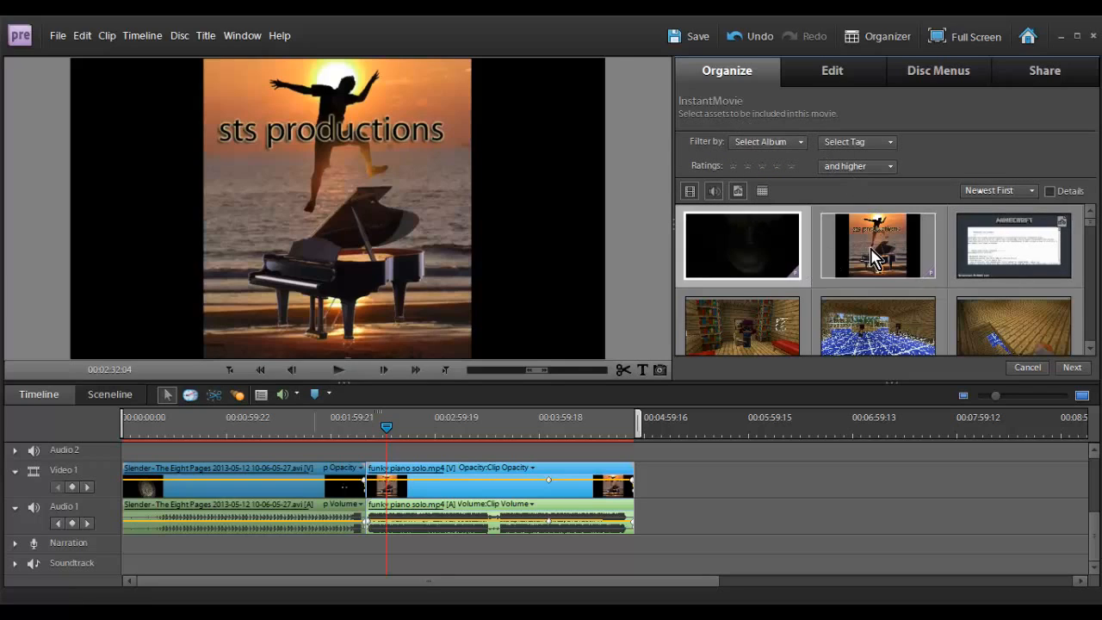
{"action": "double_click", "coordinate": [754, 258]}
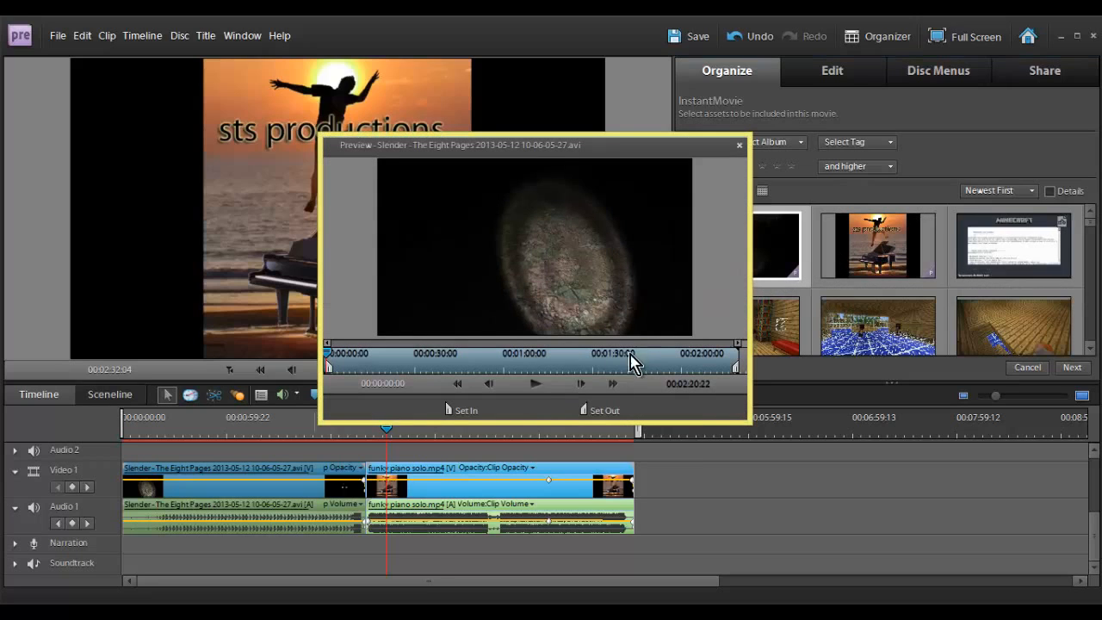
{"action": "left_click", "coordinate": [535, 385]}
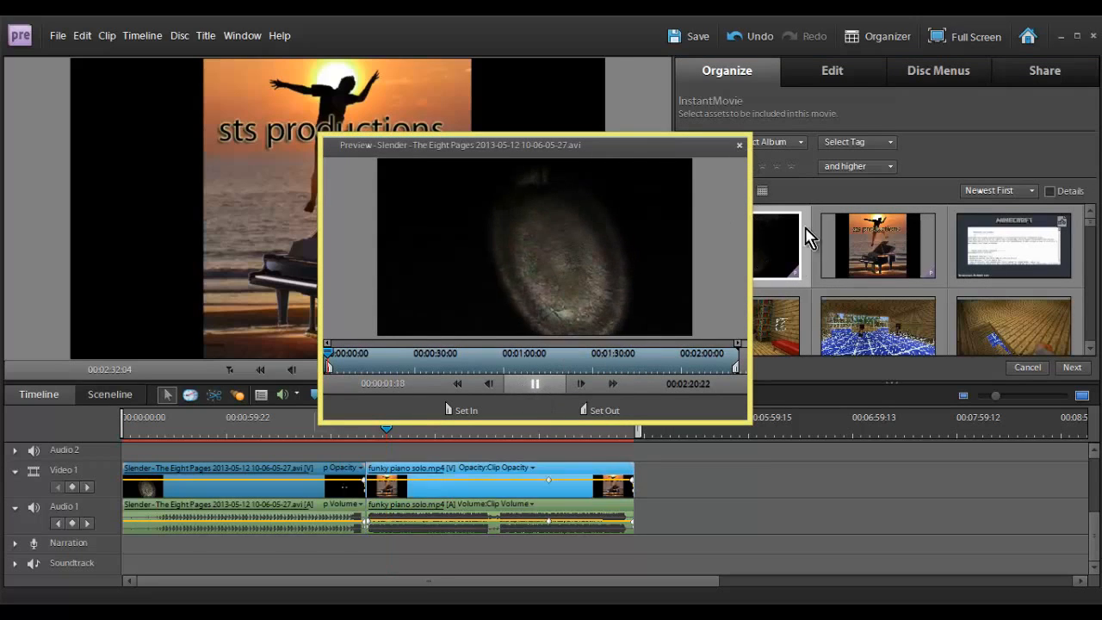
{"action": "left_click", "coordinate": [740, 145]}
- Add the piano and Minecraft clips to the selection and proceed to theme choice
{"action": "left_click", "coordinate": [874, 254], "text": "ctrl"}
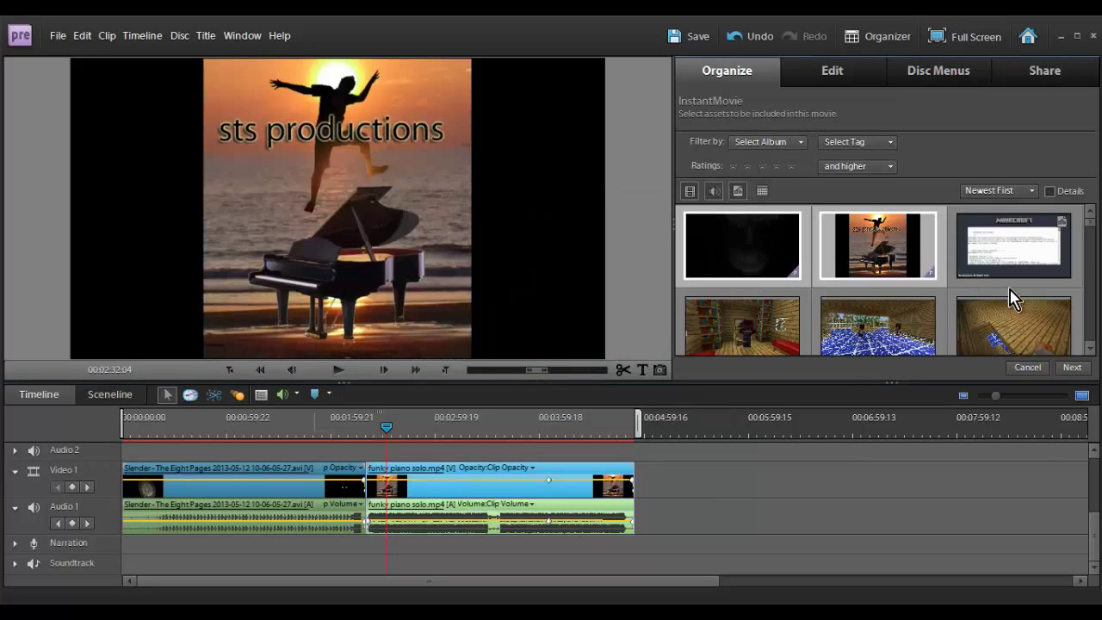
{"action": "left_click", "coordinate": [877, 336], "text": "ctrl"}
{"action": "left_click", "coordinate": [1073, 368]}
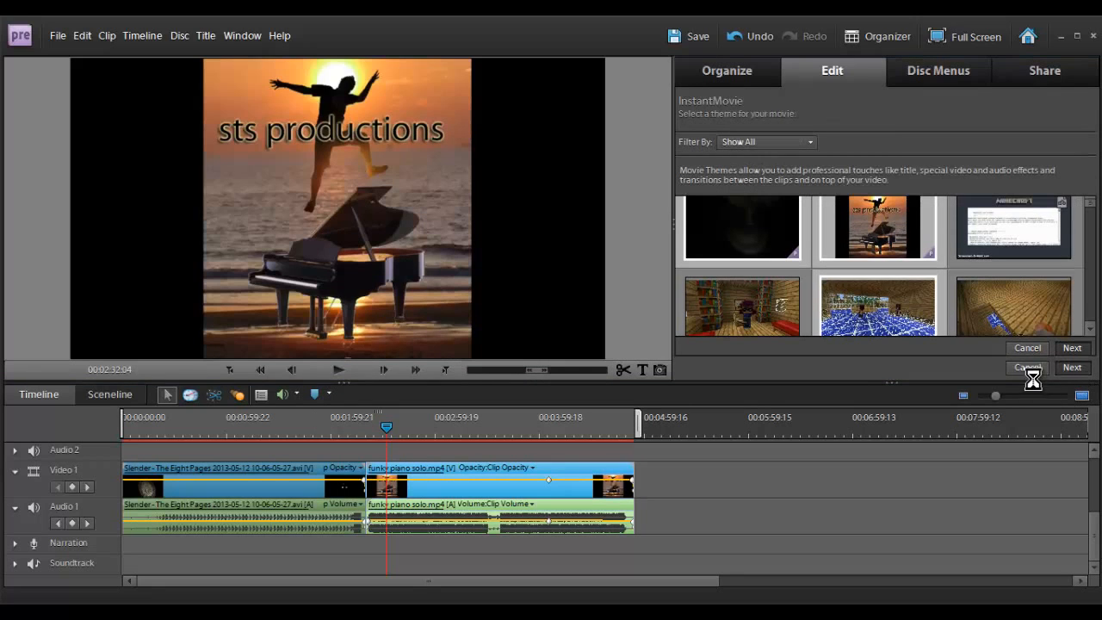
{"action": "mouse_move", "coordinate": [885, 268]}
{"action": "scroll", "coordinate": [769, 294], "scroll_direction": "down", "scroll_amount": 3}
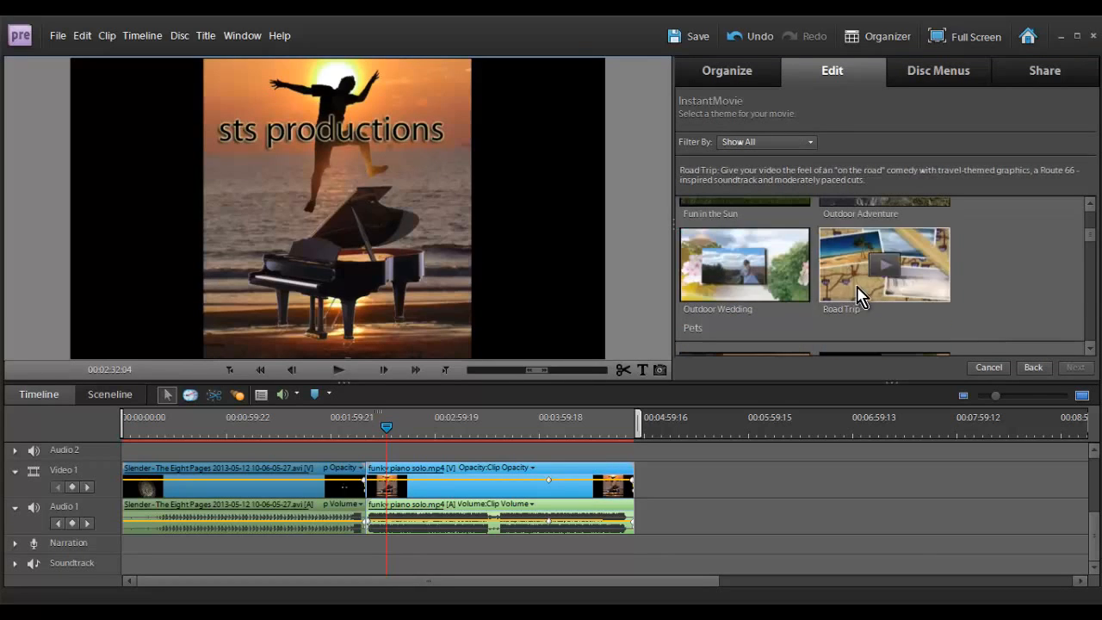
- Choose the Road Trip InstantMovie theme, continue and apply it before abandoning it
{"action": "left_click", "coordinate": [867, 283]}
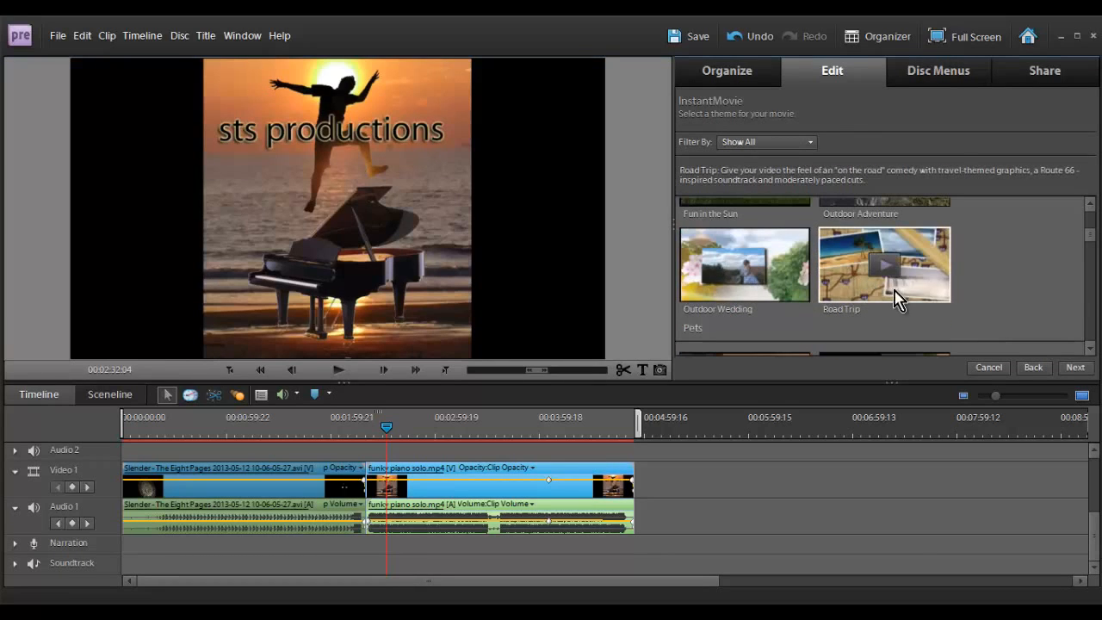
{"action": "left_click", "coordinate": [1075, 368]}
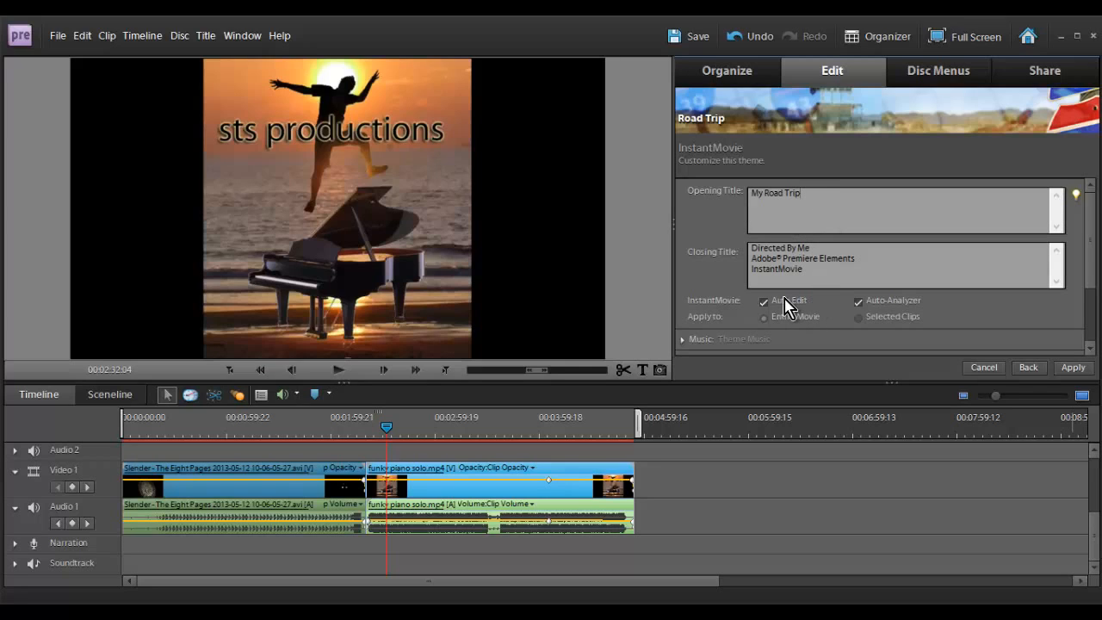
{"action": "left_click", "coordinate": [1074, 368]}
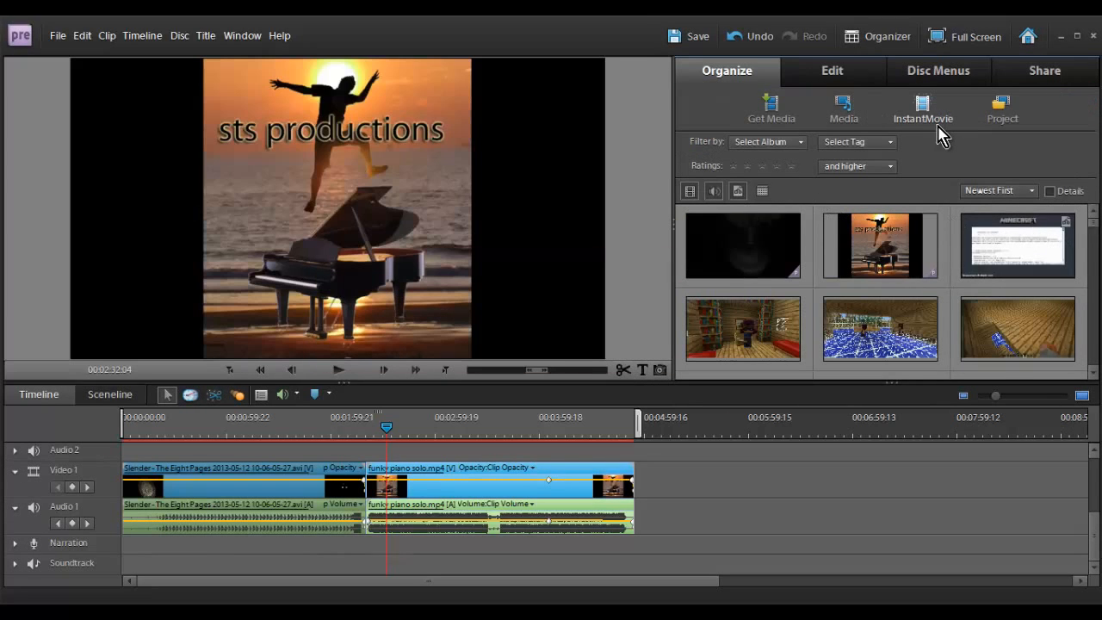
- Browse the Project media list, cut the third file, then select the MLP_FiM clip
{"action": "left_click", "coordinate": [1004, 112]}
{"action": "left_click", "coordinate": [782, 186]}
{"action": "left_click", "coordinate": [796, 256]}
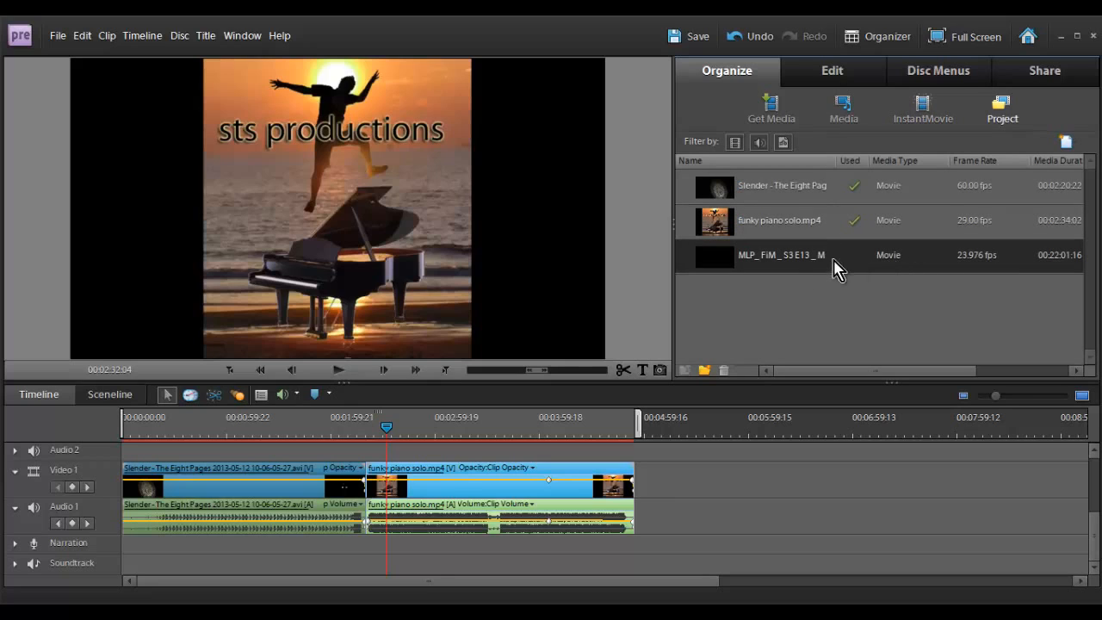
{"action": "right_click", "coordinate": [879, 268]}
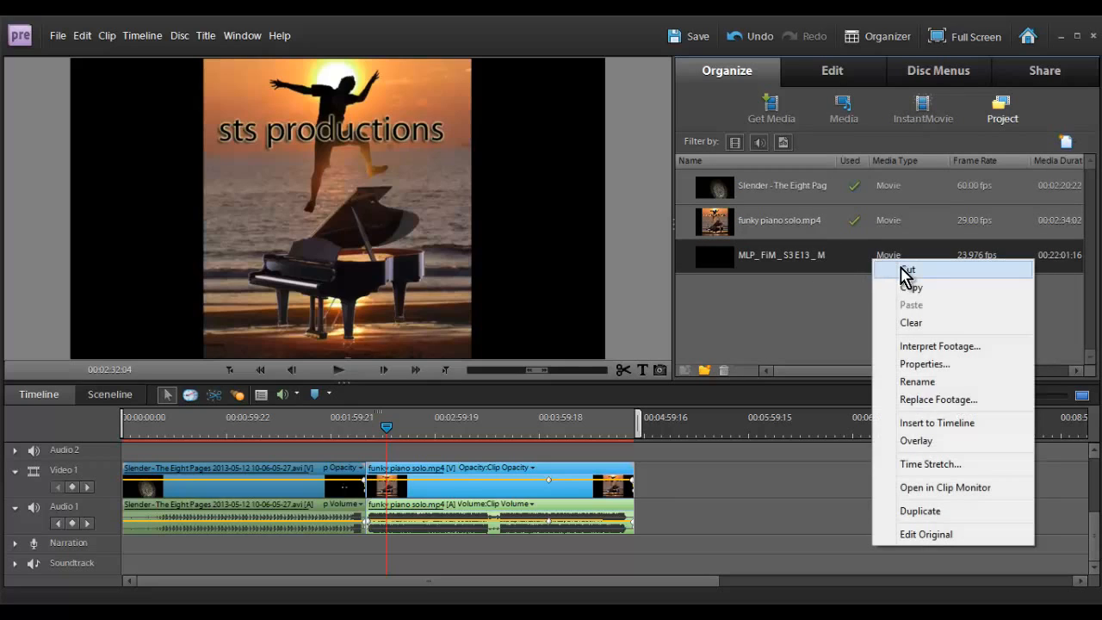
{"action": "left_click", "coordinate": [890, 260]}
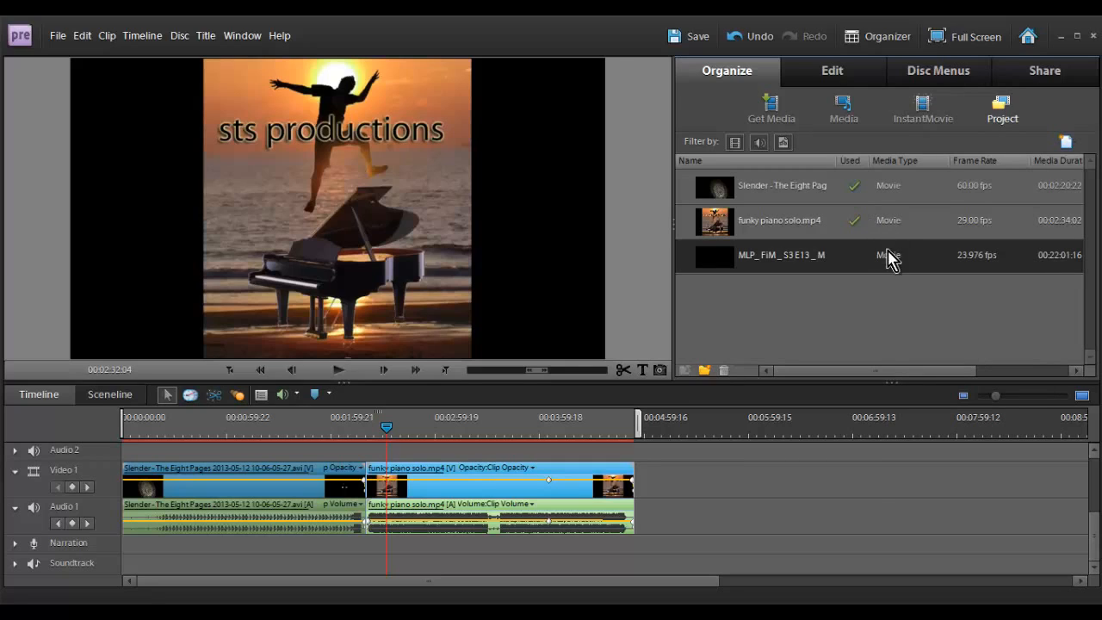
{"action": "left_click", "coordinate": [840, 296]}
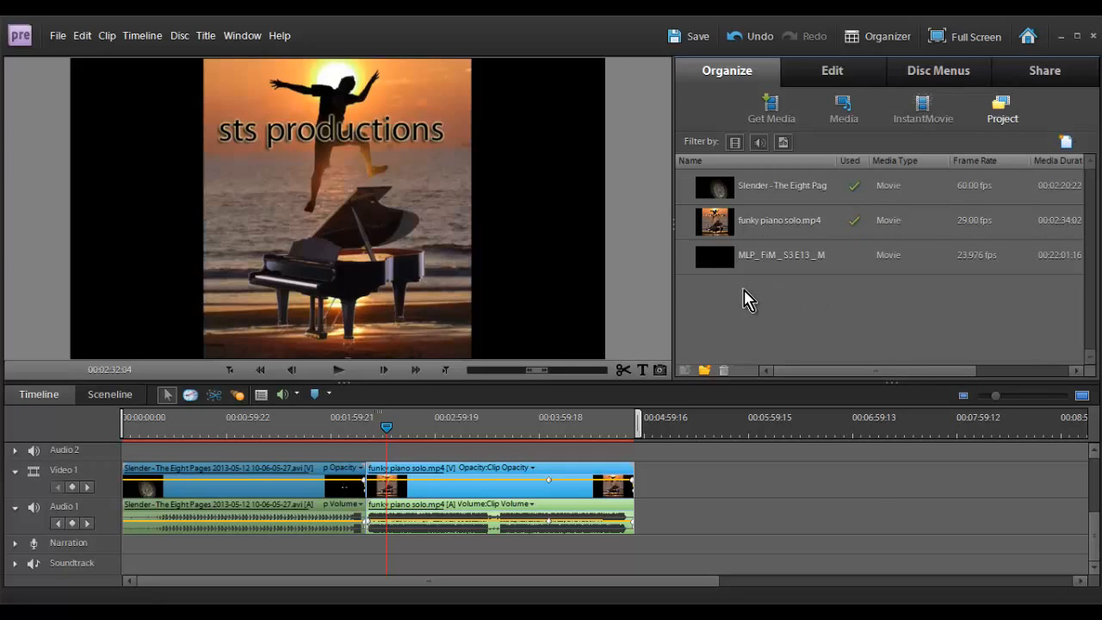
{"action": "left_click", "coordinate": [894, 259]}
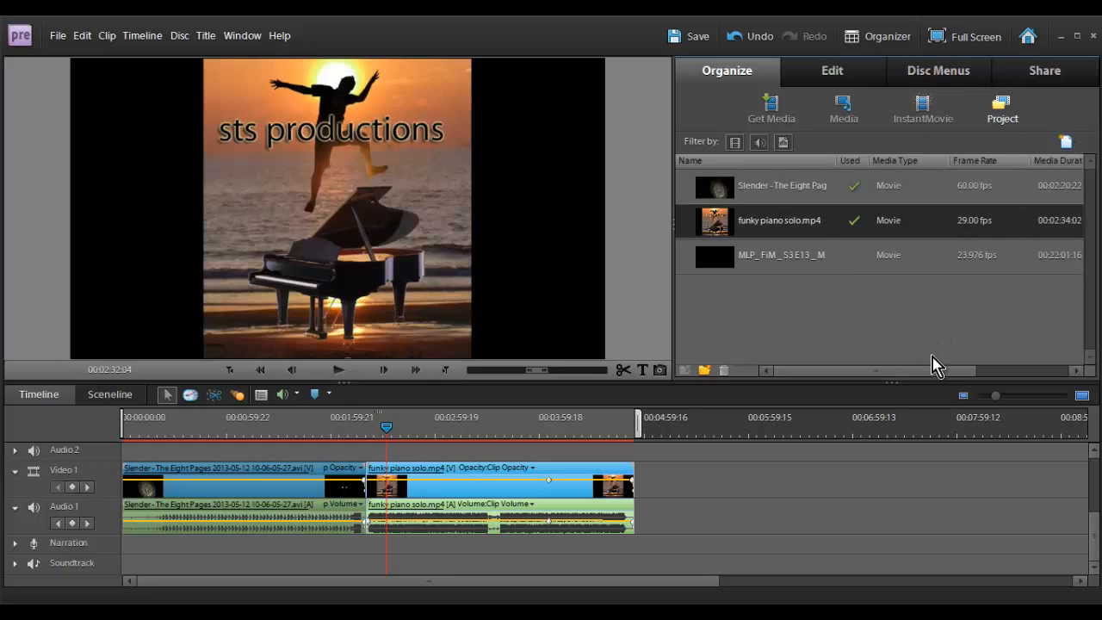
{"action": "mouse_move", "coordinate": [939, 371]}
{"action": "left_mouse_down"}
{"action": "mouse_move", "coordinate": [1033, 372]}
{"action": "mouse_move", "coordinate": [822, 371]}
{"action": "left_mouse_up"}
- Preview the Slender clip on its own and close the preview
{"action": "left_click", "coordinate": [1017, 187]}
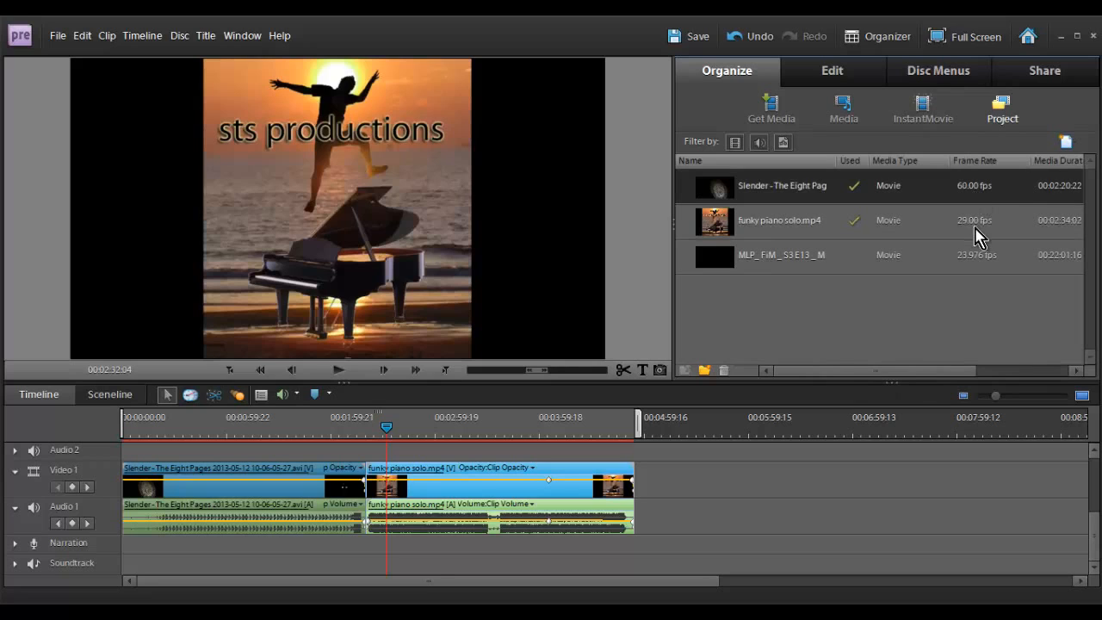
{"action": "double_click", "coordinate": [945, 190]}
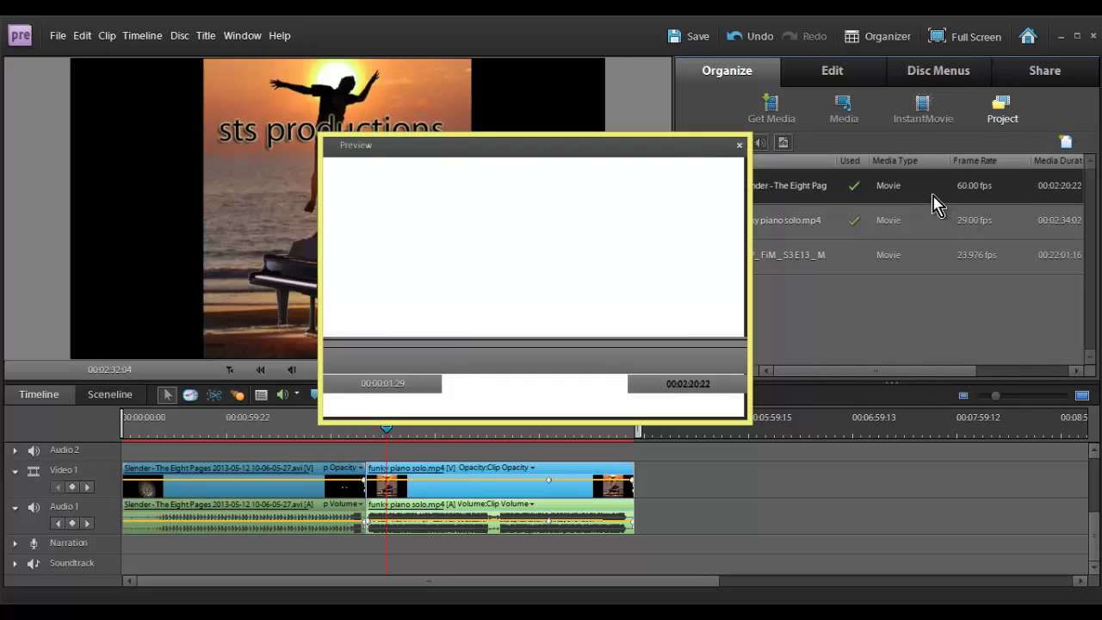
{"action": "left_click", "coordinate": [743, 146]}
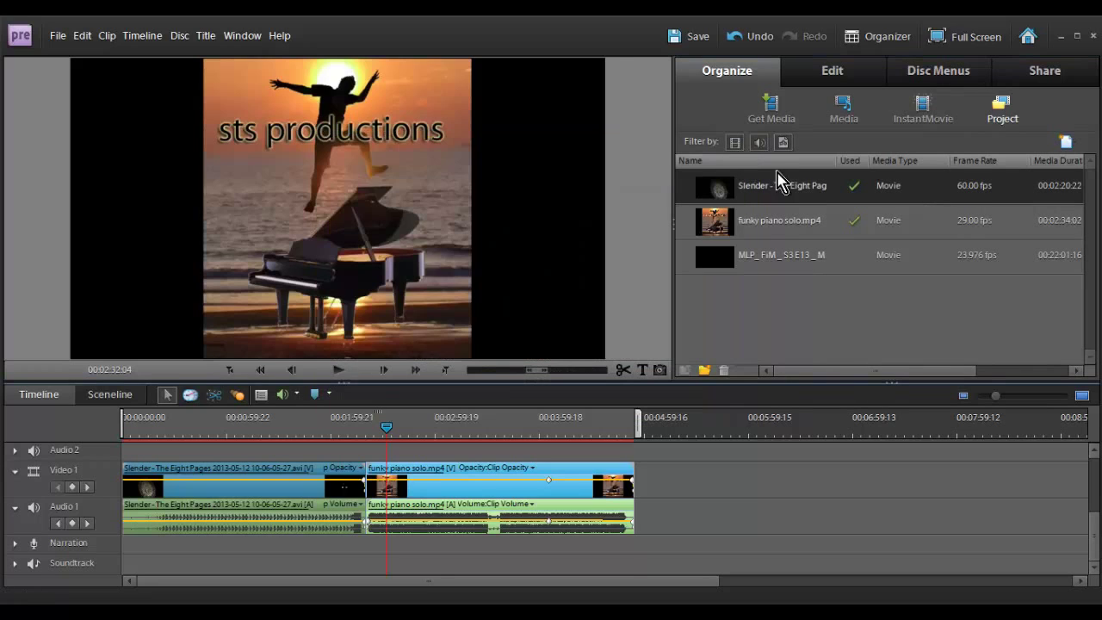
- Toggle the Show Video filter off and on, then bring up the Get Media import sources
{"action": "left_click", "coordinate": [735, 142]}
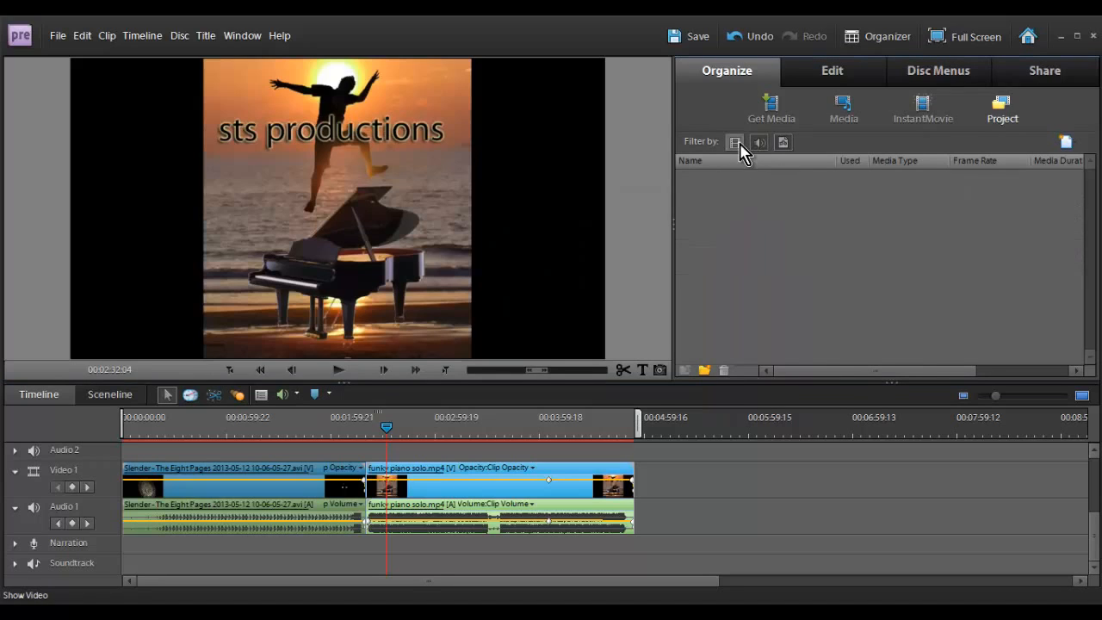
{"action": "left_click", "coordinate": [736, 142]}
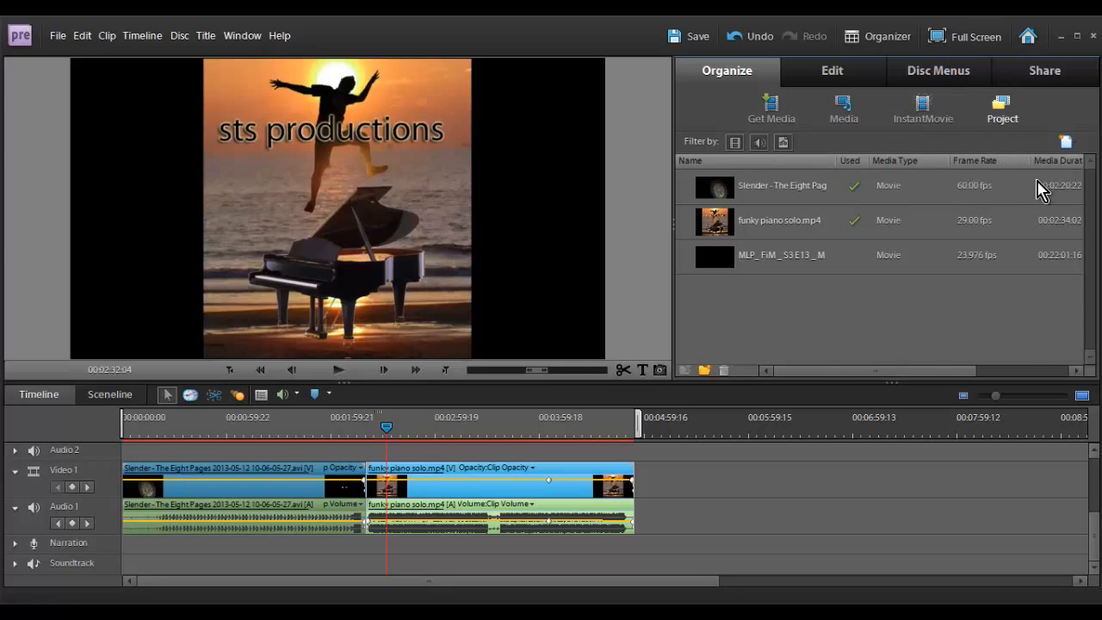
{"action": "scroll", "coordinate": [1043, 187], "scroll_direction": "right", "scroll_amount": 3}
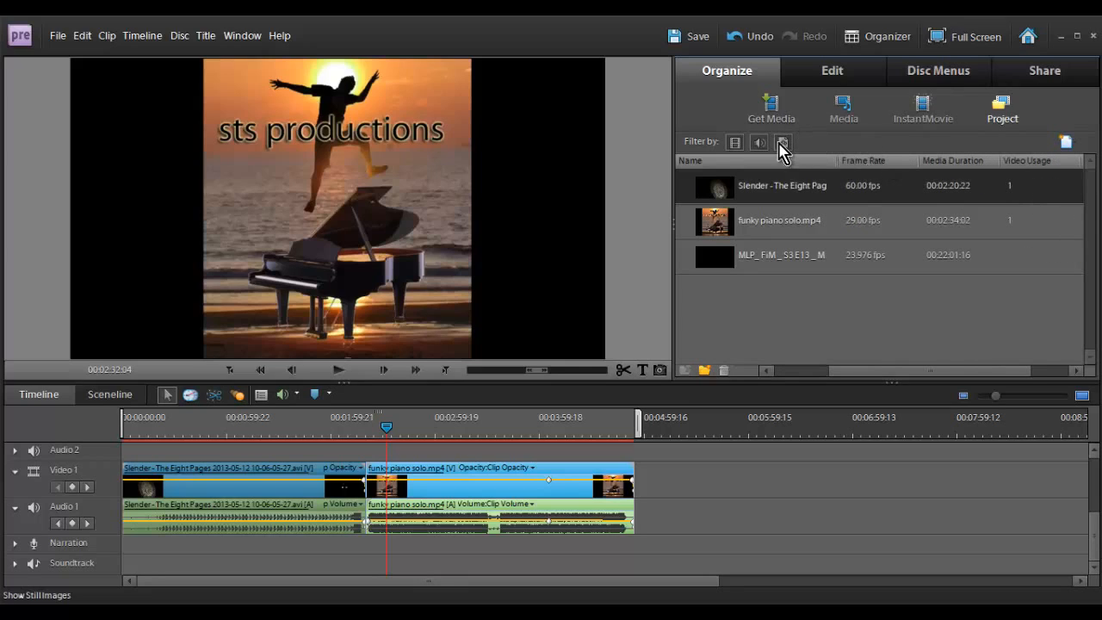
{"action": "left_click", "coordinate": [771, 110]}
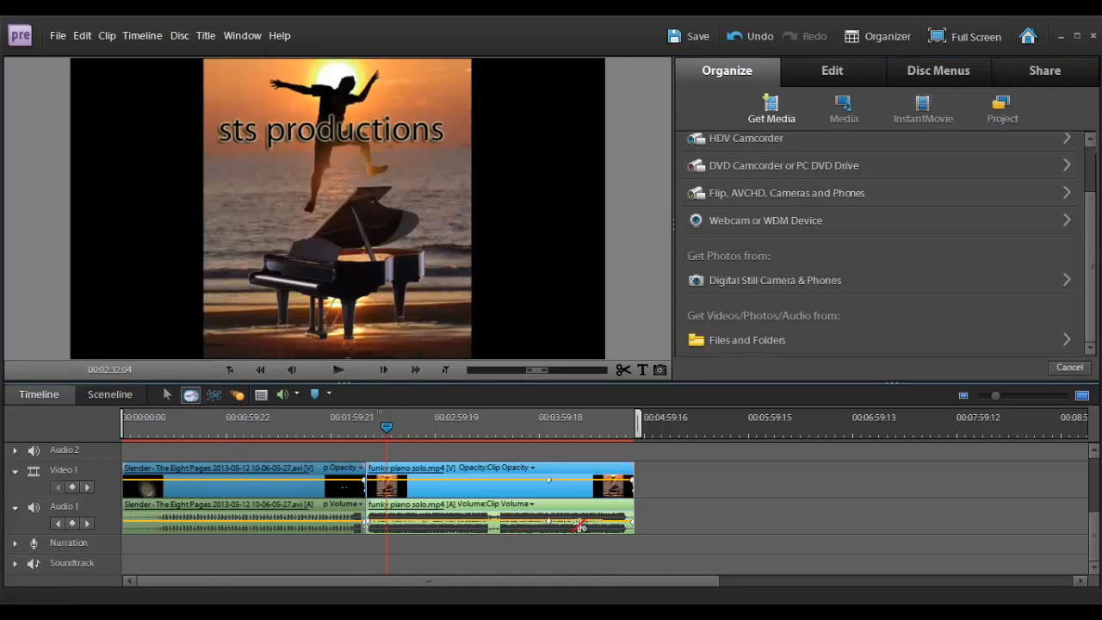
- Speed up the funky piano clip by dragging its right edge leftward, then play briefly
{"action": "left_click_drag", "start_coordinate": [591, 426], "coordinate": [534, 428]}
{"action": "mouse_move", "coordinate": [629, 491]}
{"action": "left_mouse_down"}
{"action": "mouse_move", "coordinate": [527, 448]}
{"action": "mouse_move", "coordinate": [379, 428]}
{"action": "left_mouse_up"}
{"action": "left_click", "coordinate": [340, 372]}
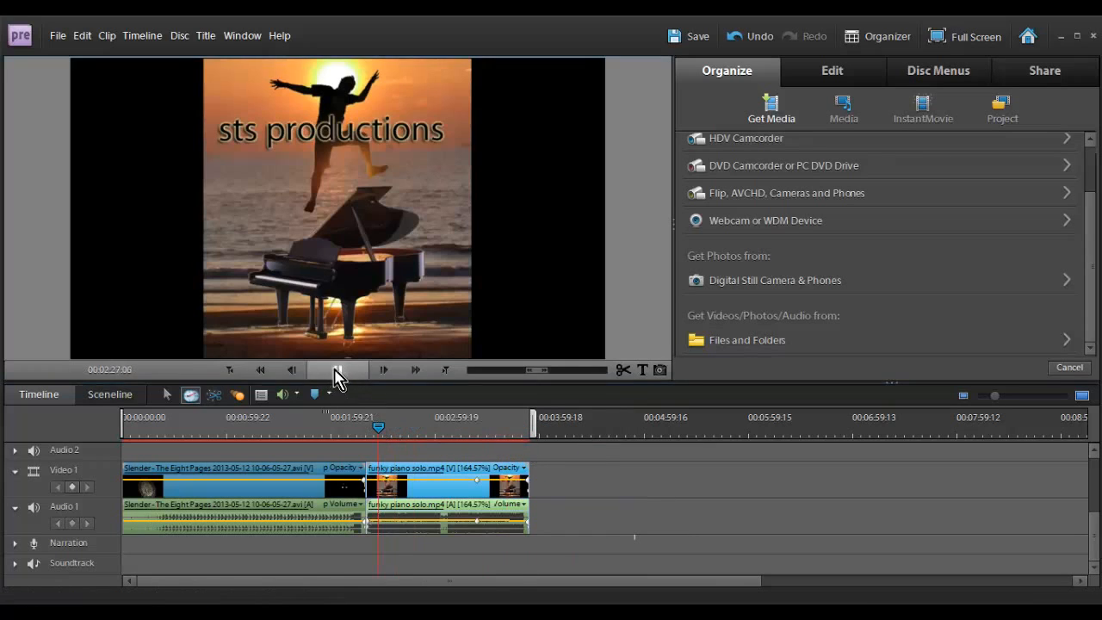
{"action": "left_click", "coordinate": [341, 372]}
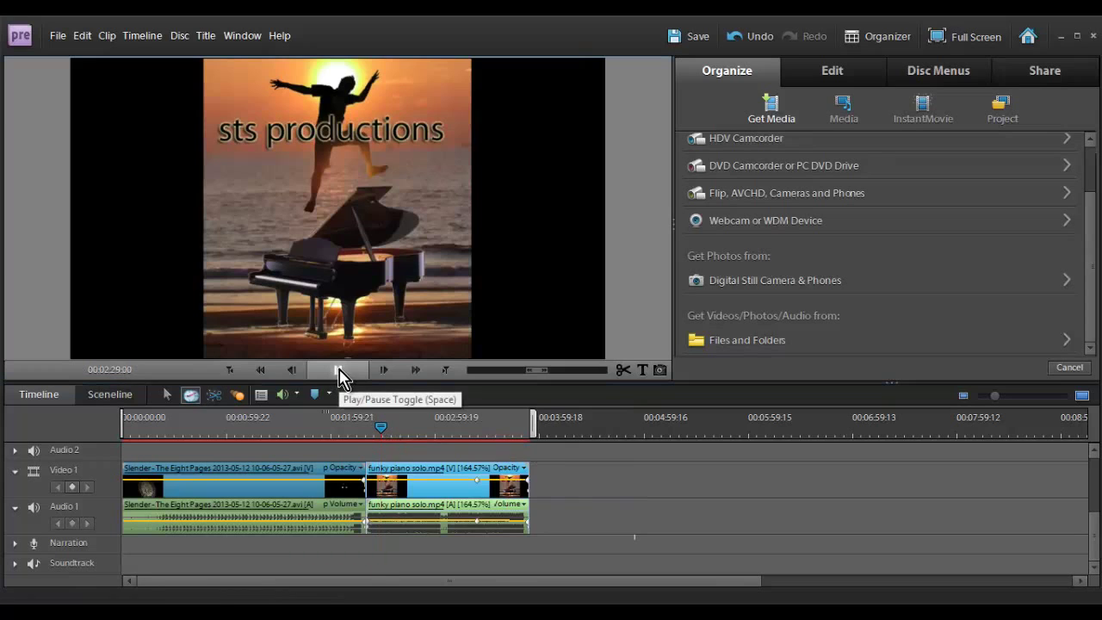
- Shorten the Slender clip with Time Stretch and play the result
{"action": "left_click", "coordinate": [297, 428]}
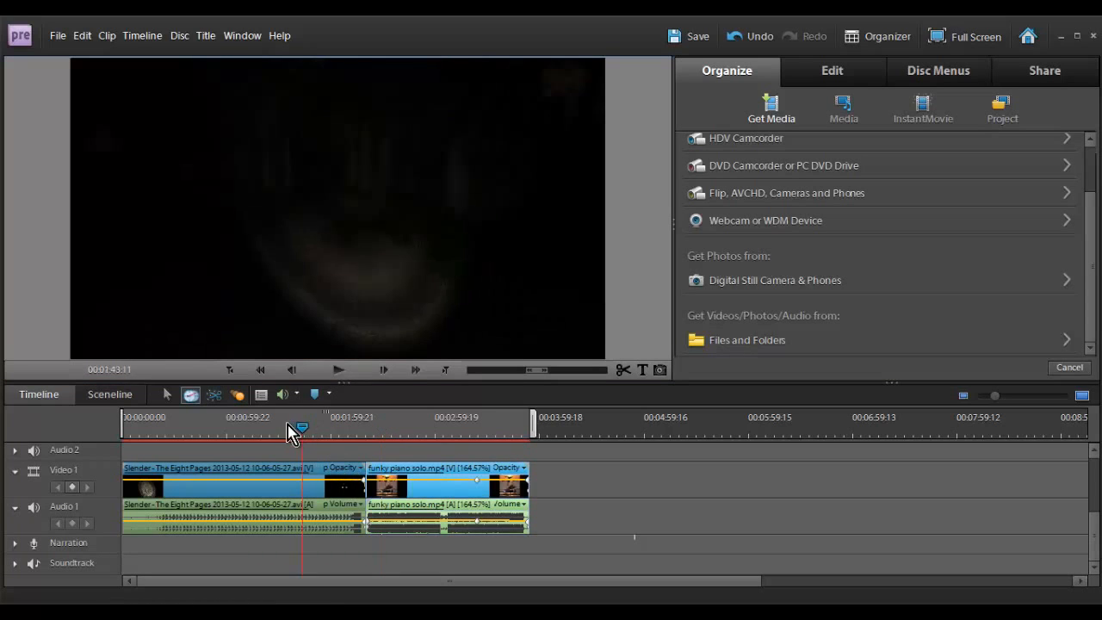
{"action": "left_click_drag", "start_coordinate": [361, 478], "coordinate": [284, 478]}
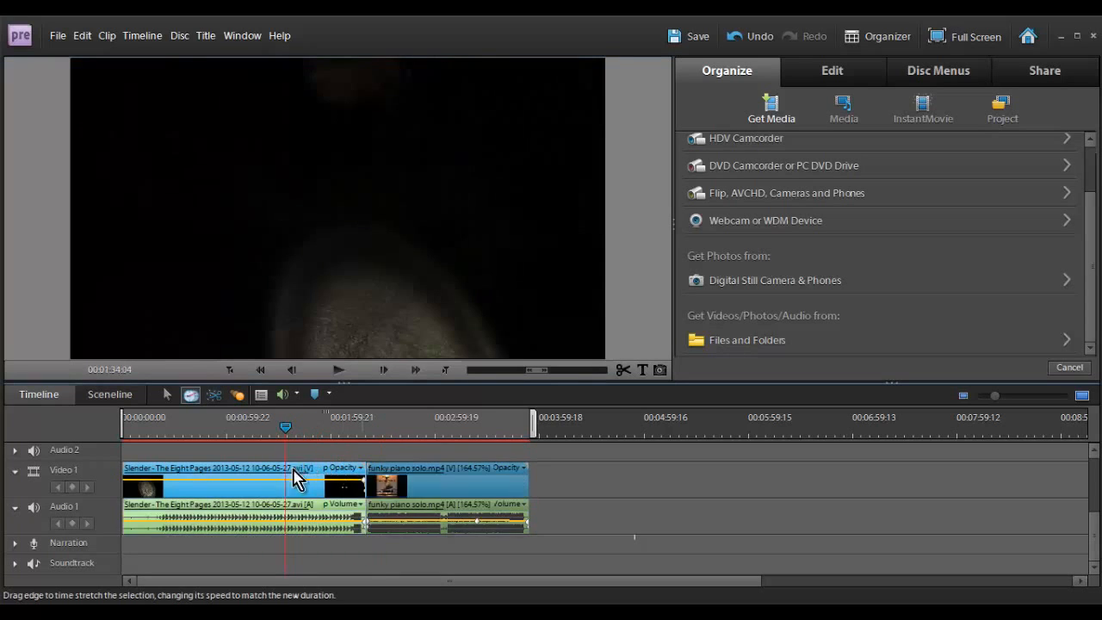
{"action": "left_click", "coordinate": [245, 429]}
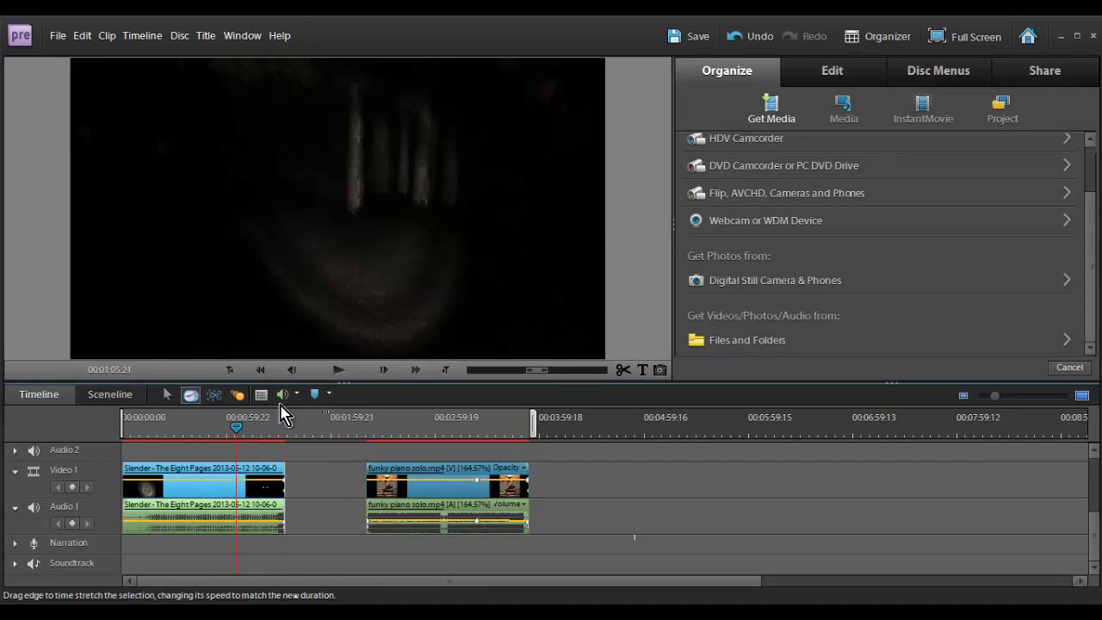
{"action": "left_click", "coordinate": [341, 371]}
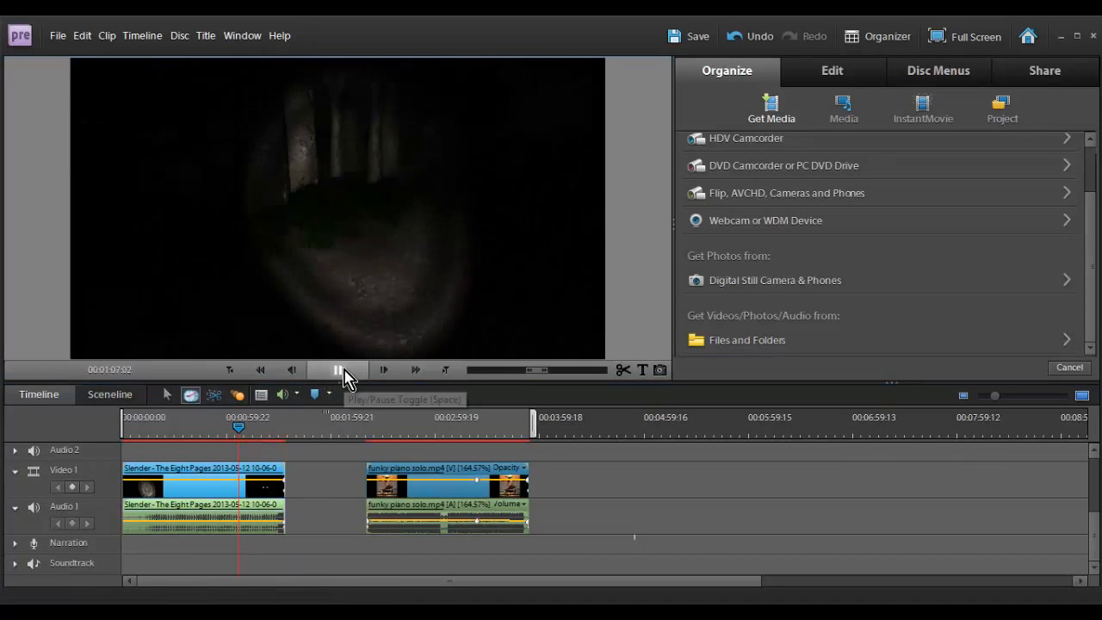
{"action": "left_click", "coordinate": [130, 490]}
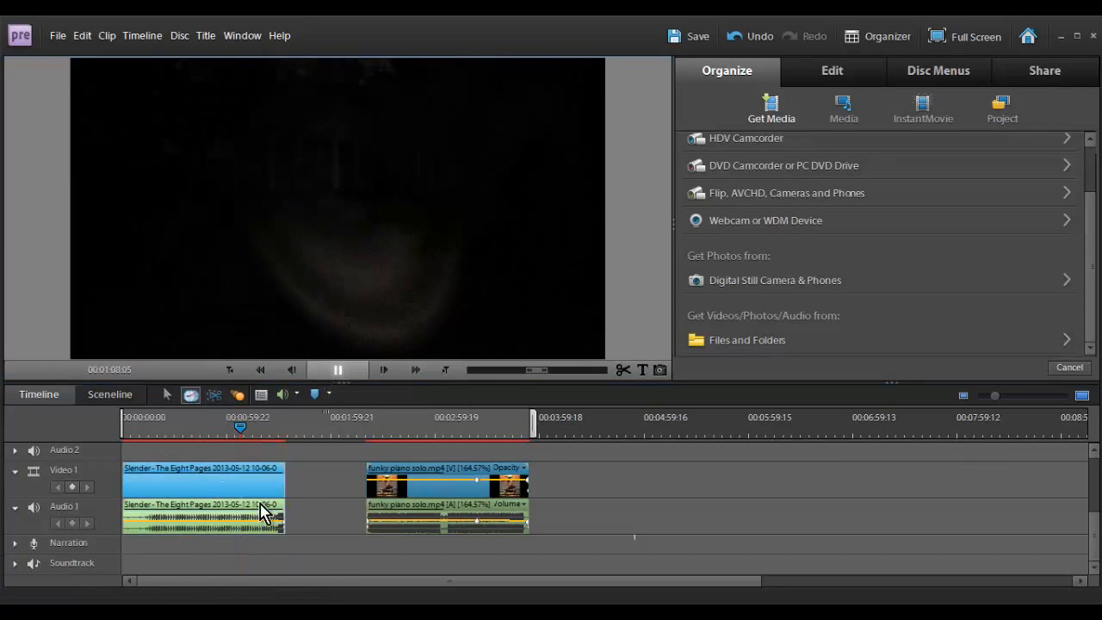
- Squeeze the Slender clip into a short sliver and play the timeline from the start
{"action": "left_click", "coordinate": [178, 428]}
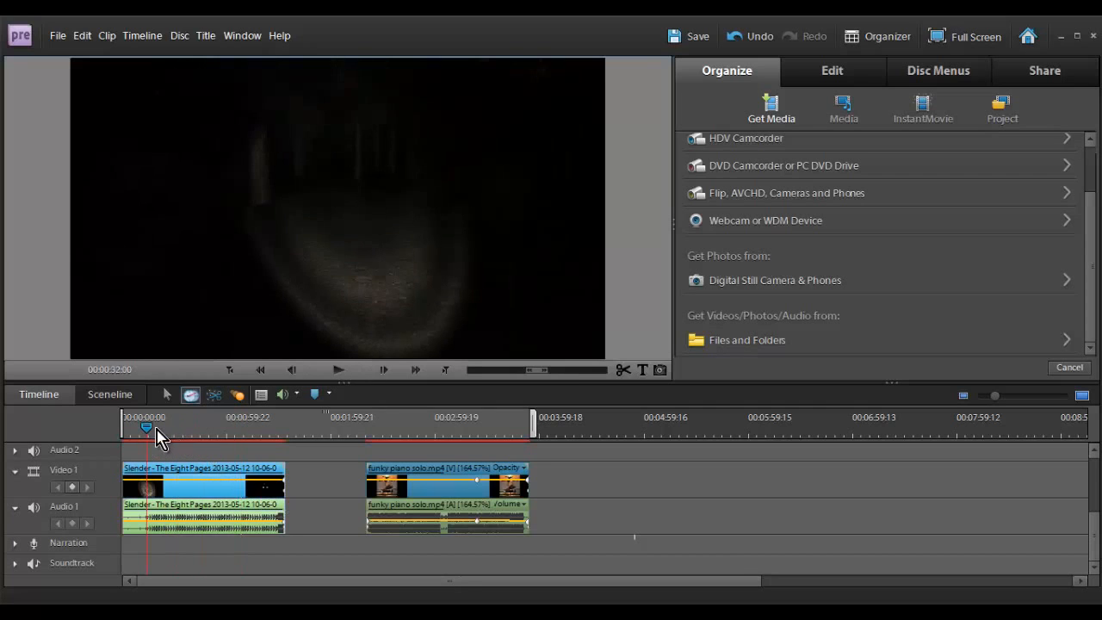
{"action": "left_click_drag", "start_coordinate": [287, 479], "coordinate": [146, 480]}
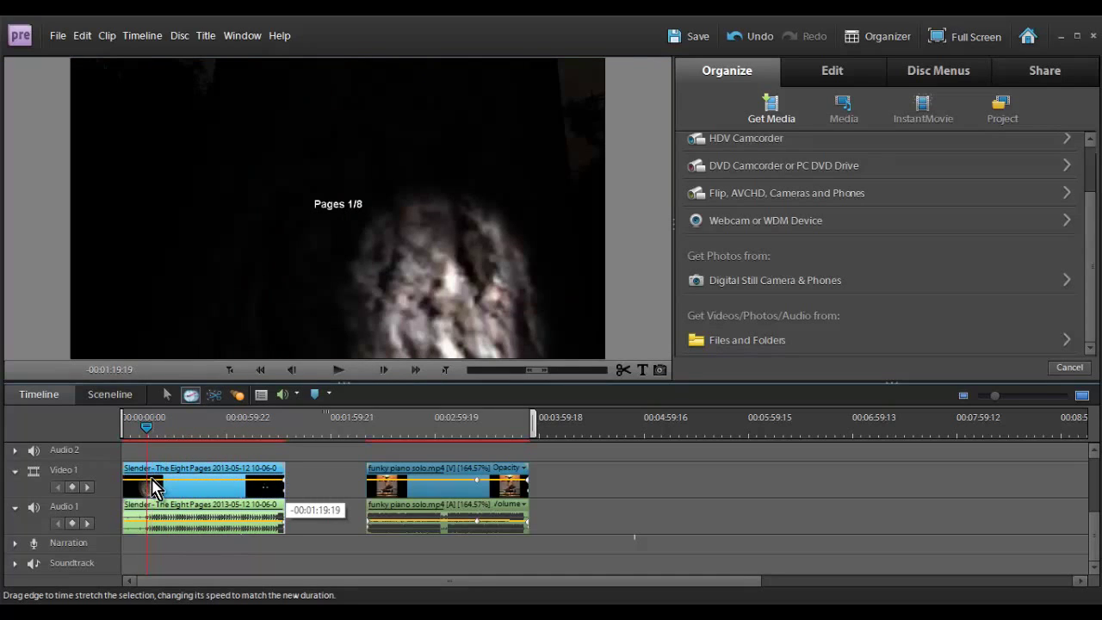
{"action": "left_click", "coordinate": [127, 428]}
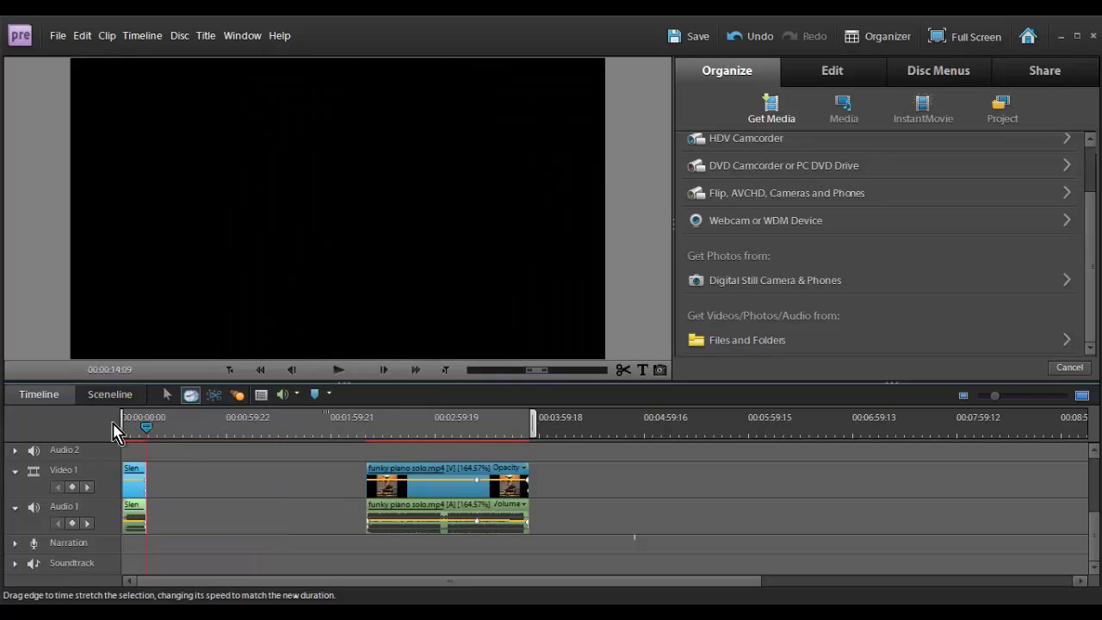
{"action": "left_click", "coordinate": [338, 373]}
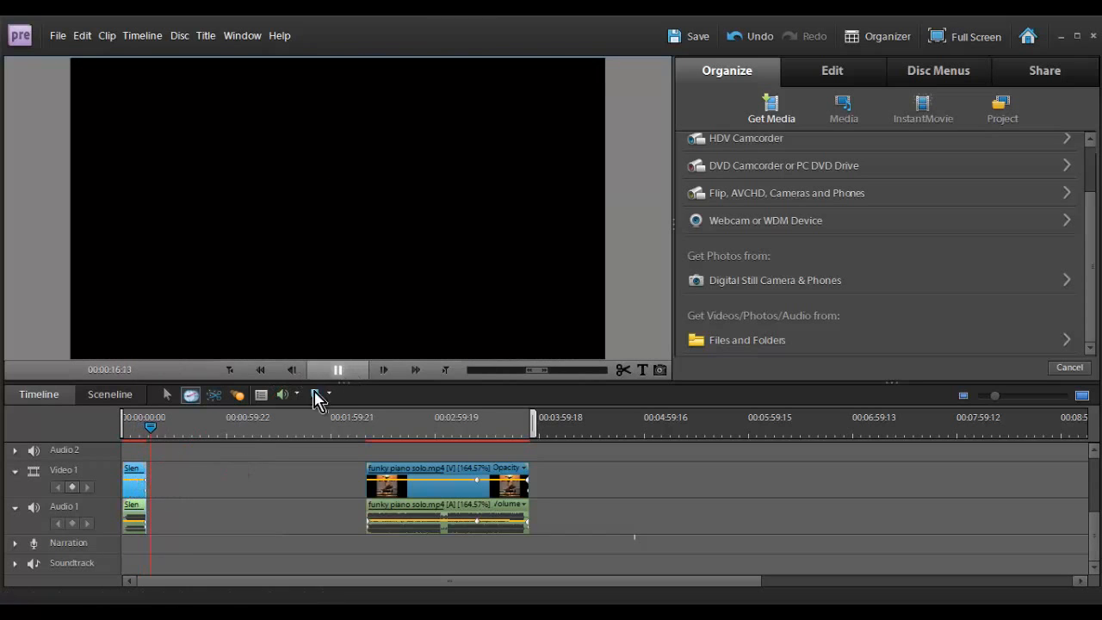
- Set the Slender clip's Time Stretch duration to 00:00:14:04 (988.5% speed)
{"action": "key", "text": "space"}
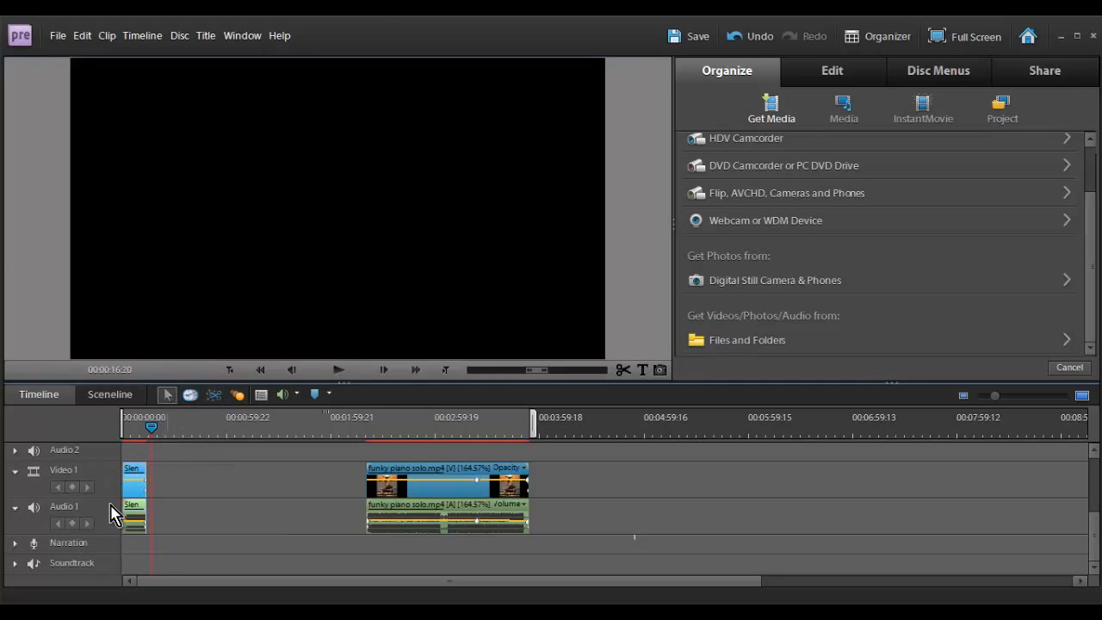
{"action": "right_click", "coordinate": [133, 482]}
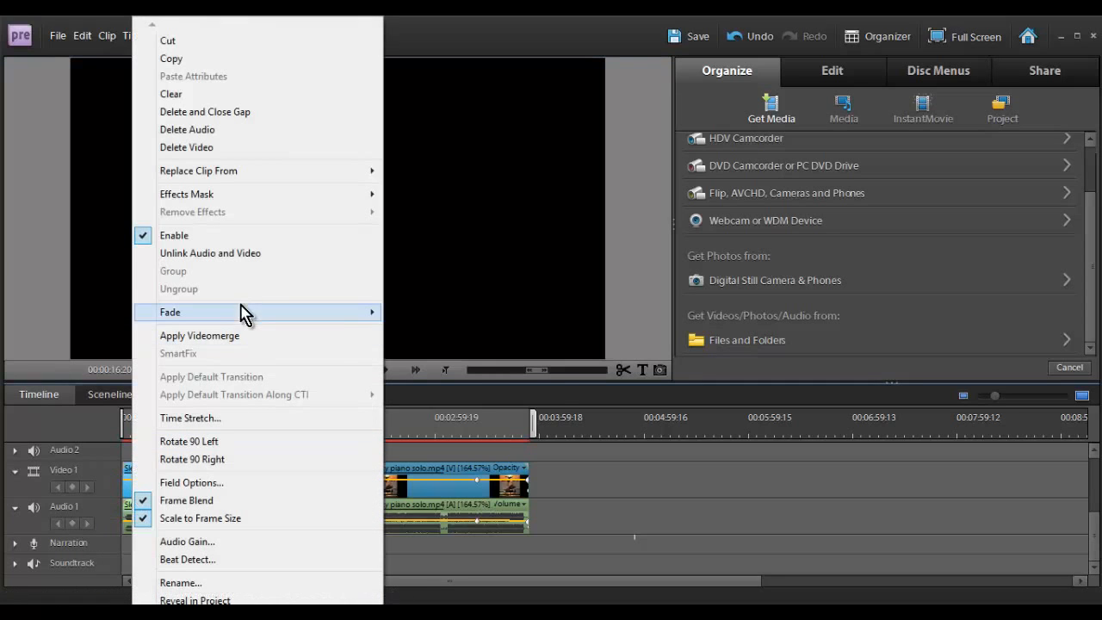
{"action": "mouse_move", "coordinate": [198, 311]}
{"action": "left_click", "coordinate": [190, 418]}
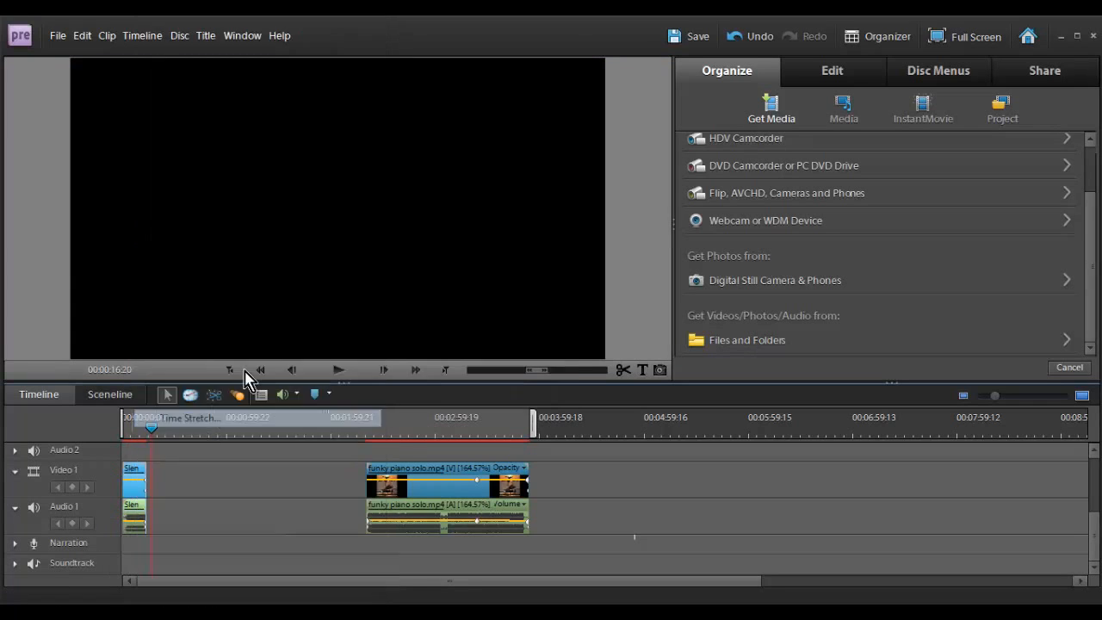
{"action": "mouse_move", "coordinate": [493, 230]}
{"action": "left_mouse_down"}
{"action": "mouse_move", "coordinate": [434, 188]}
{"action": "mouse_move", "coordinate": [259, 231]}
{"action": "left_mouse_up"}
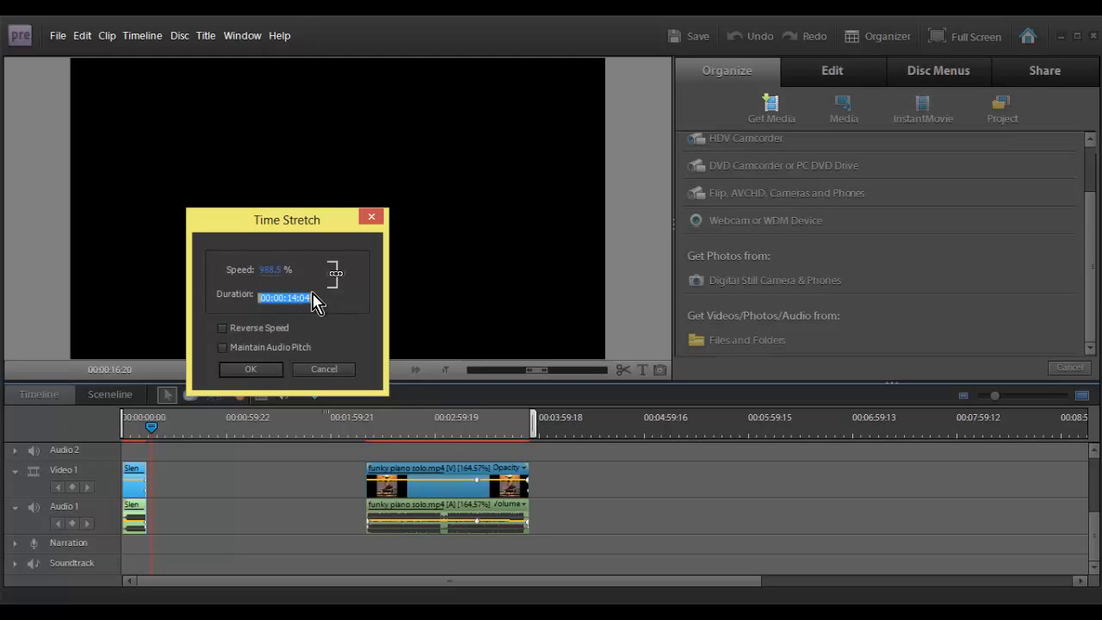
{"action": "key", "text": "Return"}
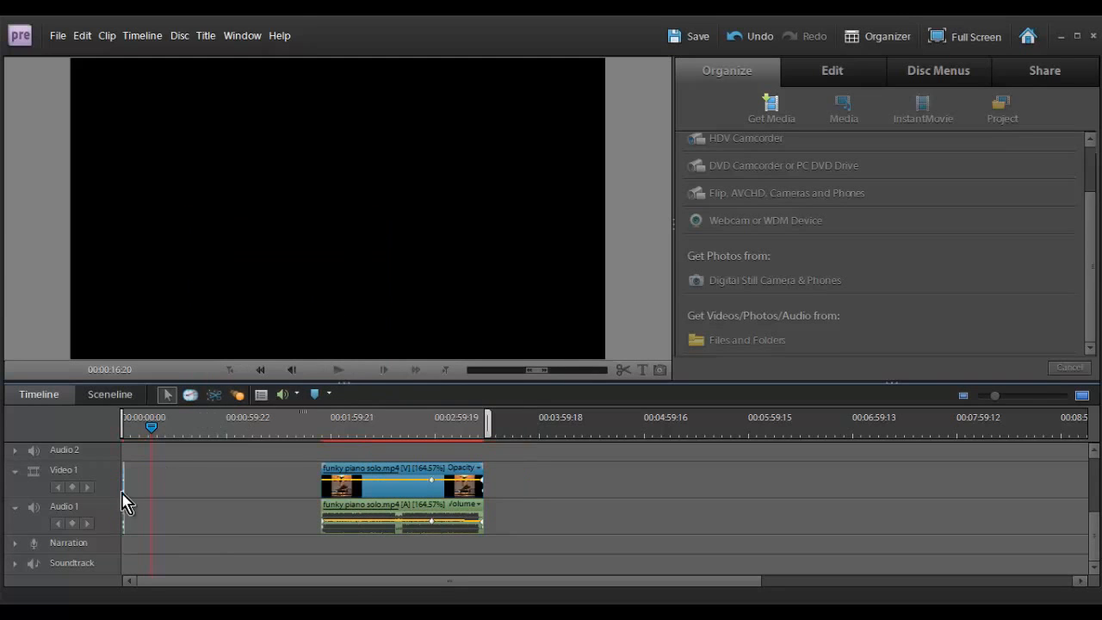
- Zoom in on the timeline and preview the squeezed Slender clip at the start
{"action": "left_click_drag", "start_coordinate": [135, 437], "coordinate": [112, 436]}
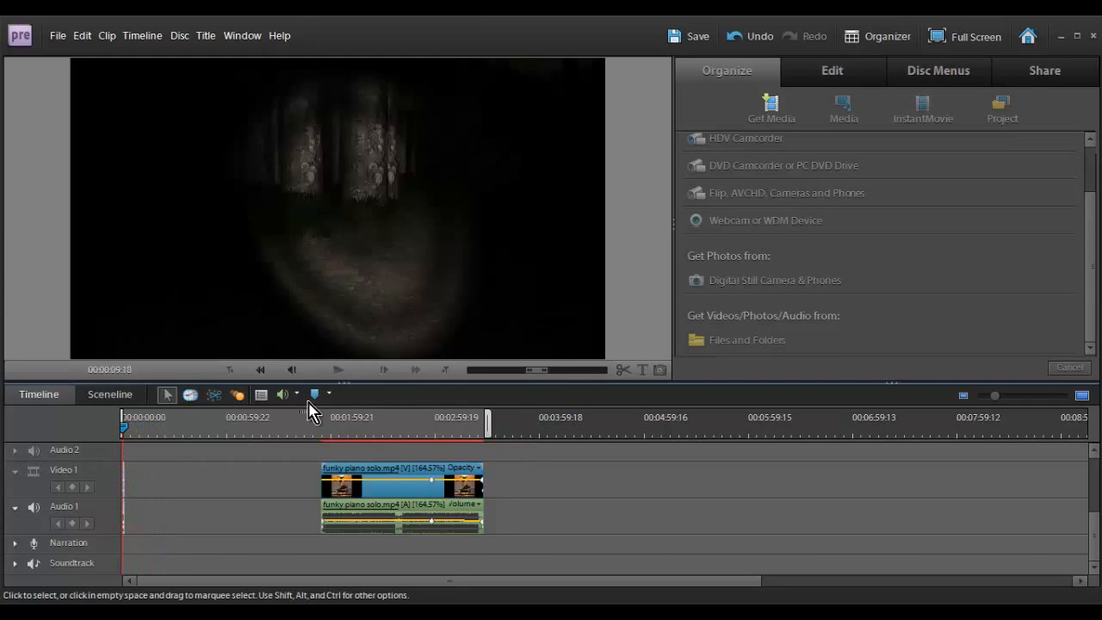
{"action": "left_click", "coordinate": [1084, 397]}
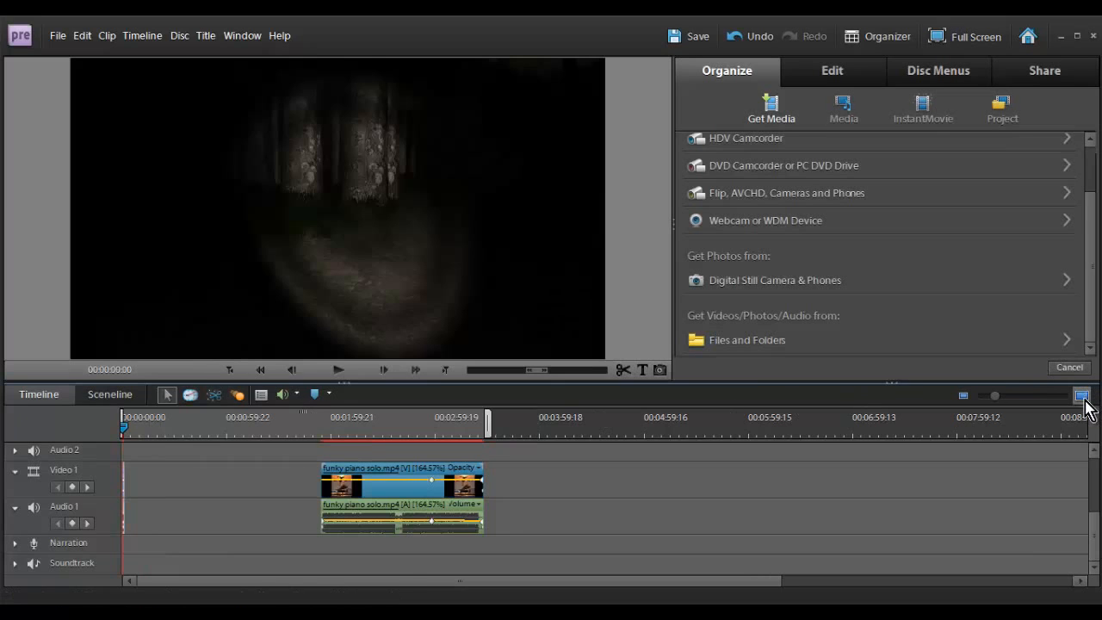
{"action": "left_click", "coordinate": [1083, 398]}
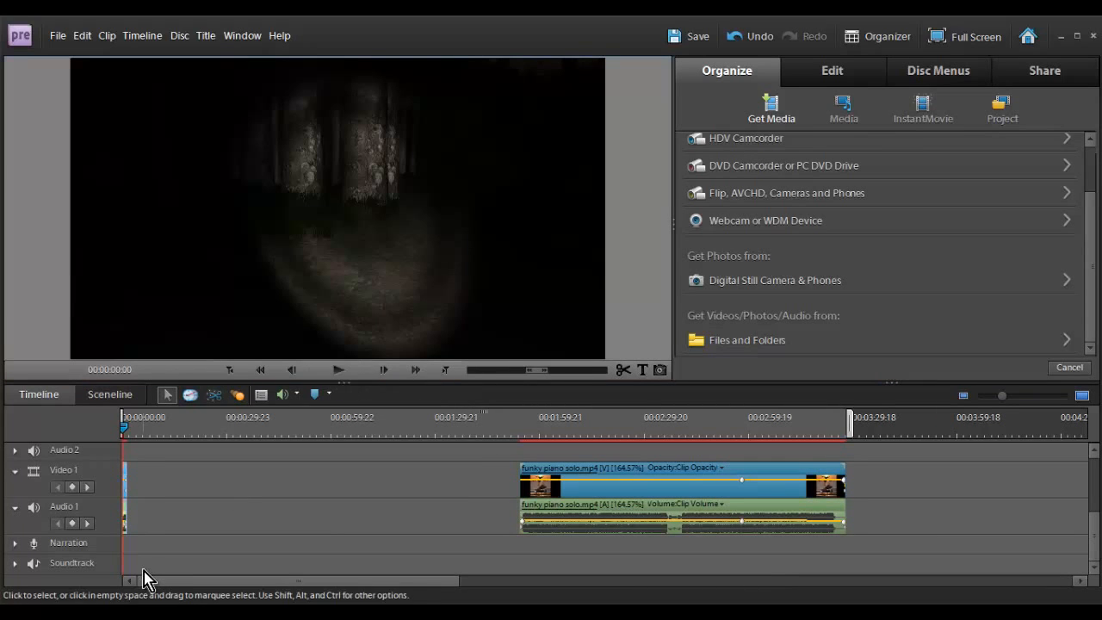
{"action": "left_click", "coordinate": [341, 370]}
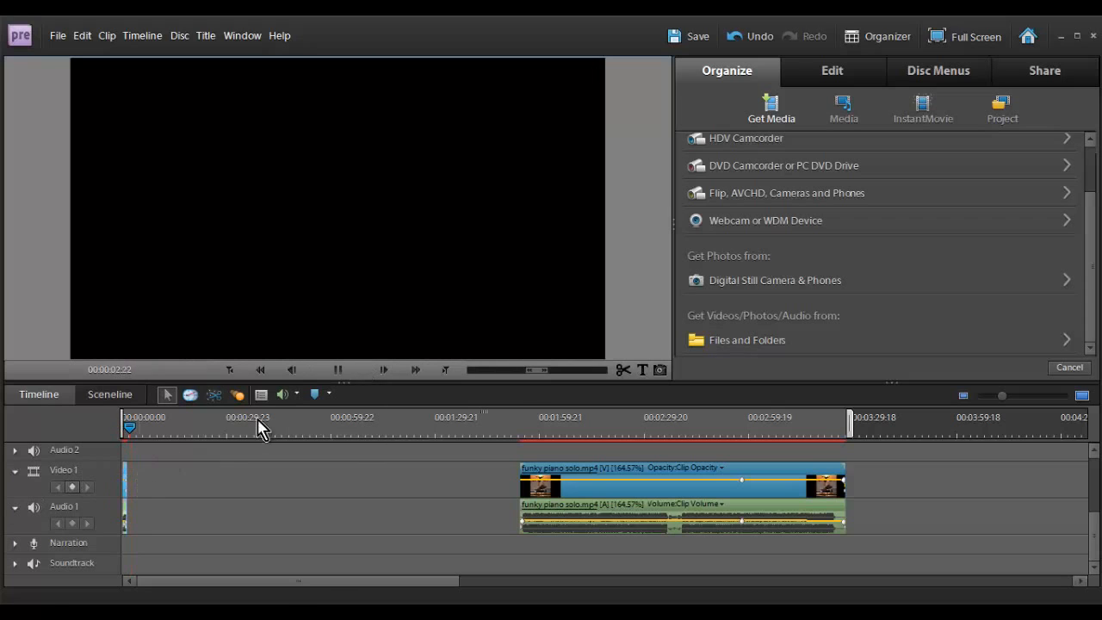
{"action": "left_click", "coordinate": [338, 370]}
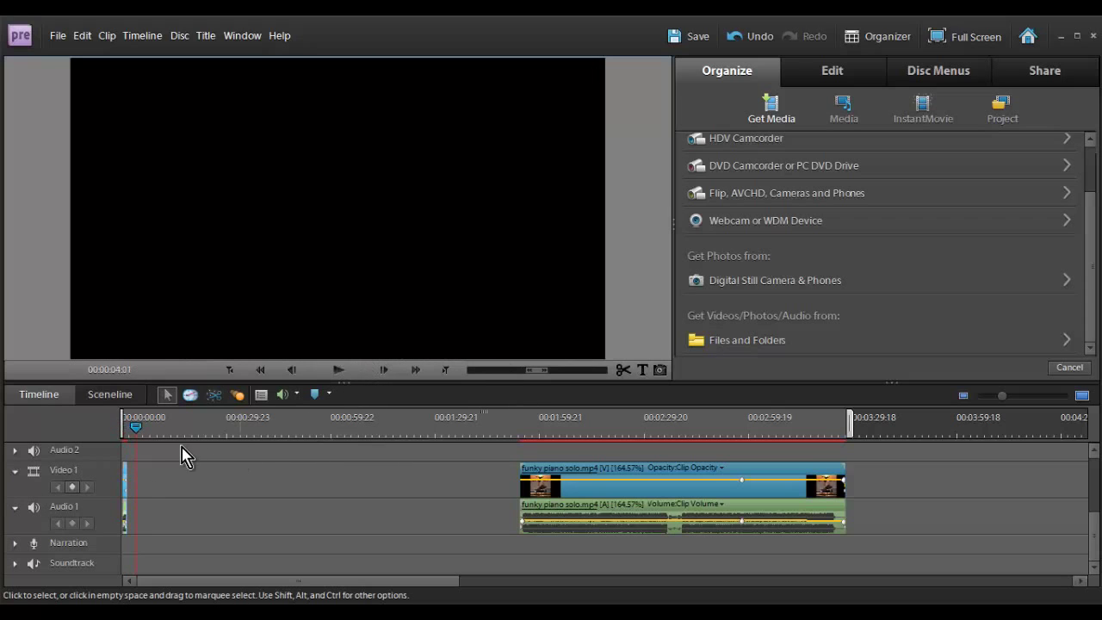
- Give the Slender clip a longer Time Stretch duration, pushing the piano clip later
{"action": "right_click", "coordinate": [126, 479]}
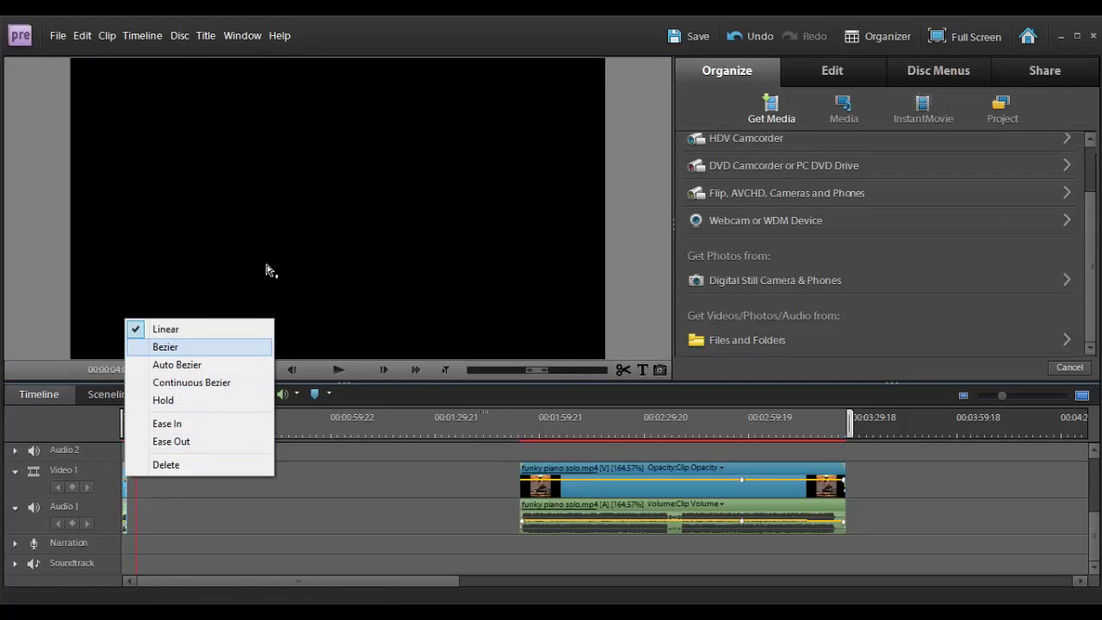
{"action": "left_click", "coordinate": [126, 501]}
{"action": "right_click", "coordinate": [125, 504]}
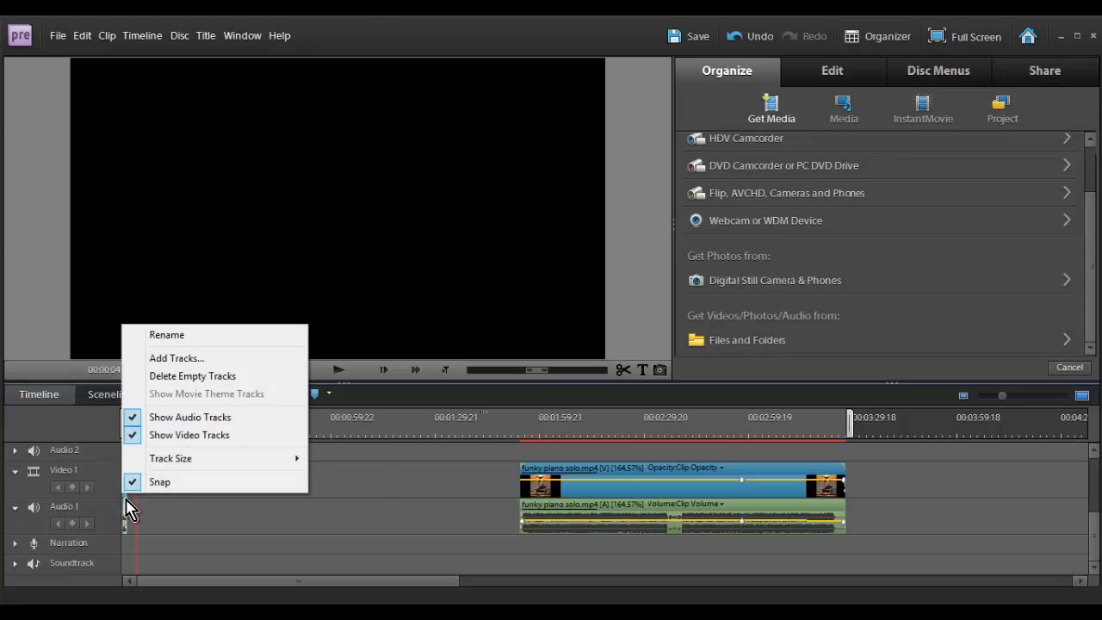
{"action": "right_click", "coordinate": [130, 508]}
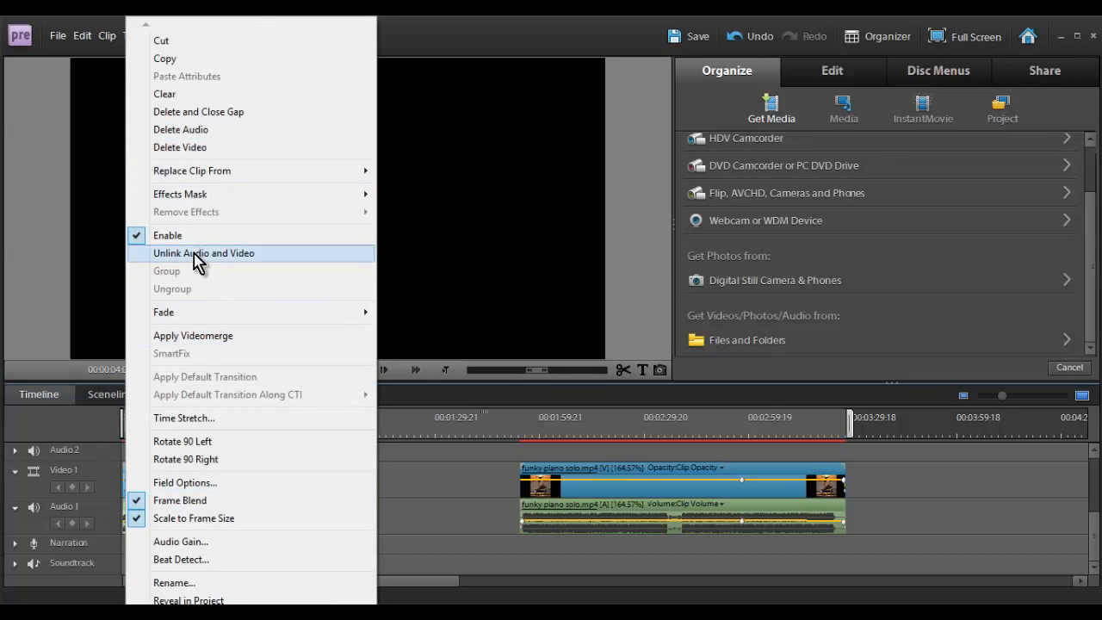
{"action": "left_click", "coordinate": [183, 418]}
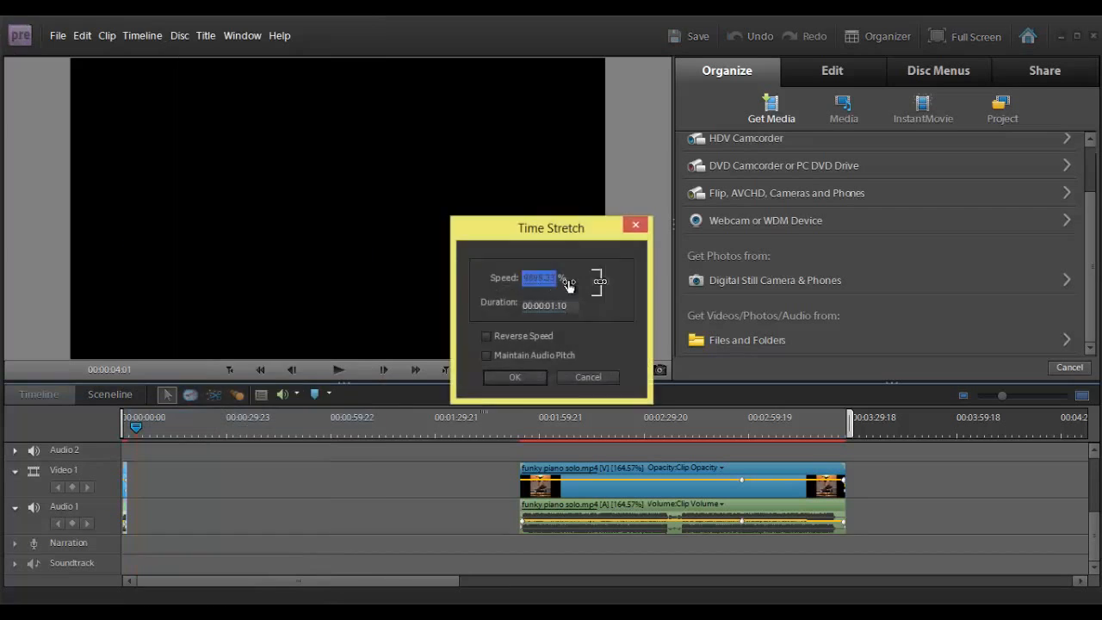
{"action": "left_click", "coordinate": [552, 307]}
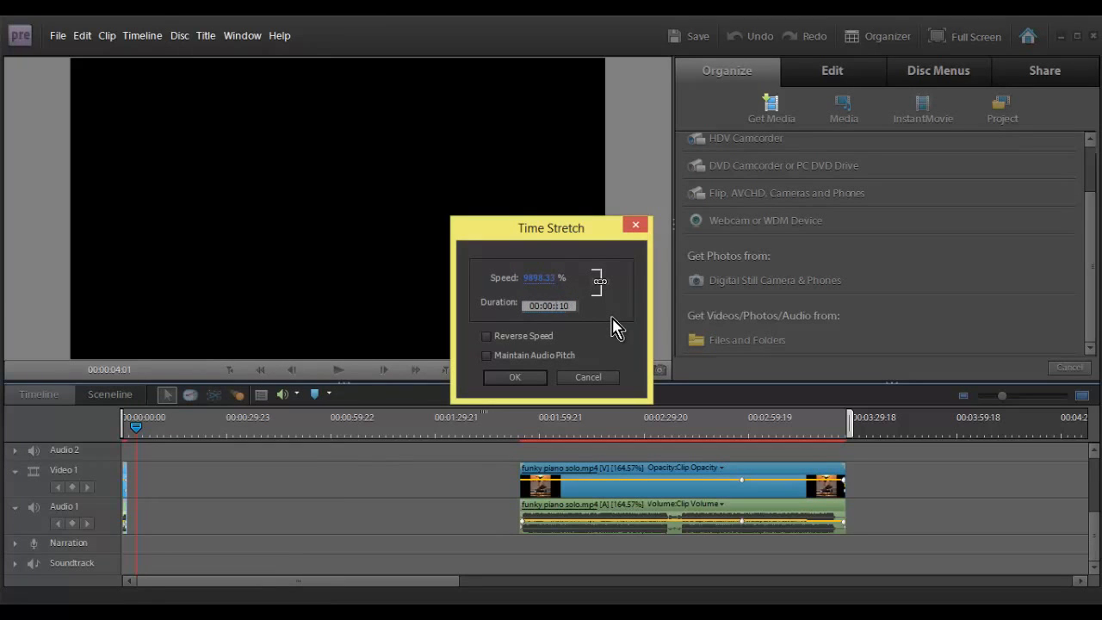
{"action": "type", "text": "10"}
{"action": "key", "text": "Return"}
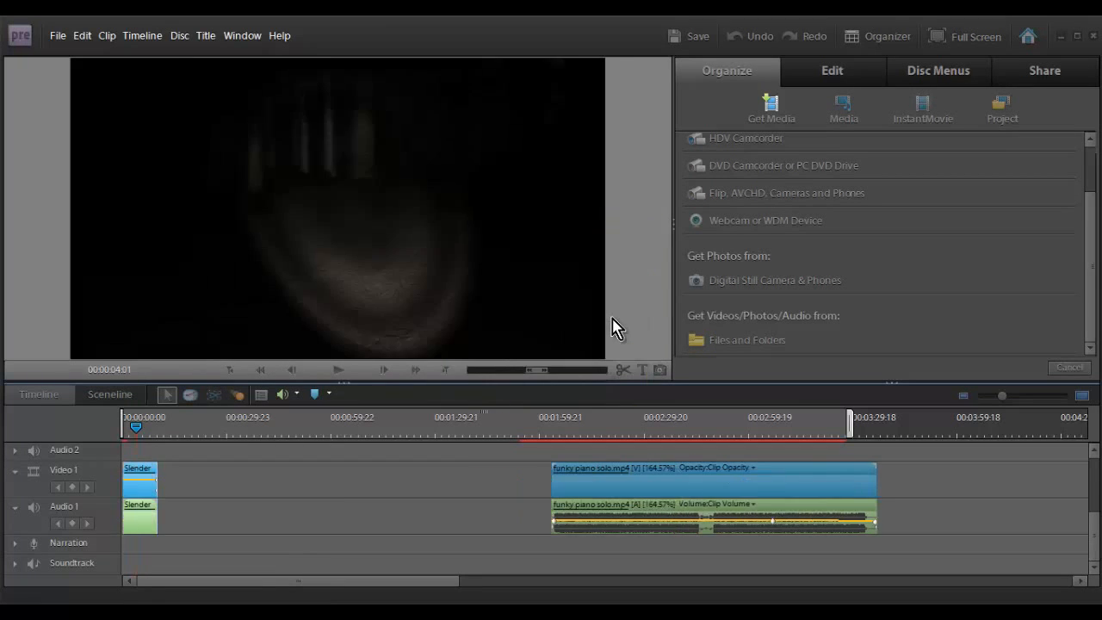
- Enable Reverse Speed on the Slender clip, then preview the timeline start and pause
{"action": "right_click", "coordinate": [138, 477]}
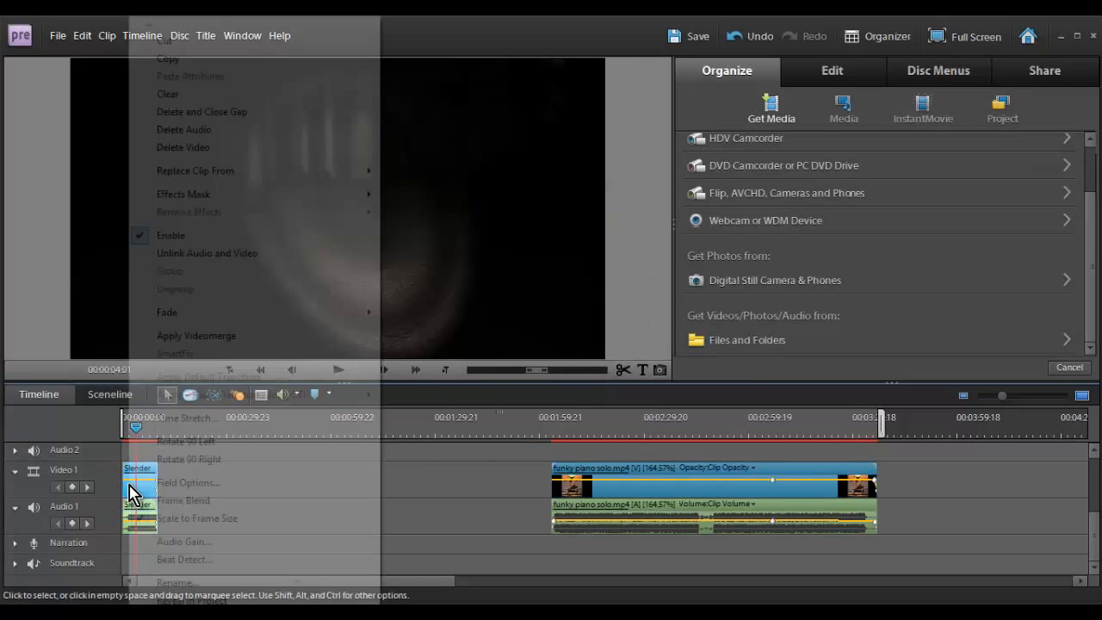
{"action": "left_click", "coordinate": [187, 418]}
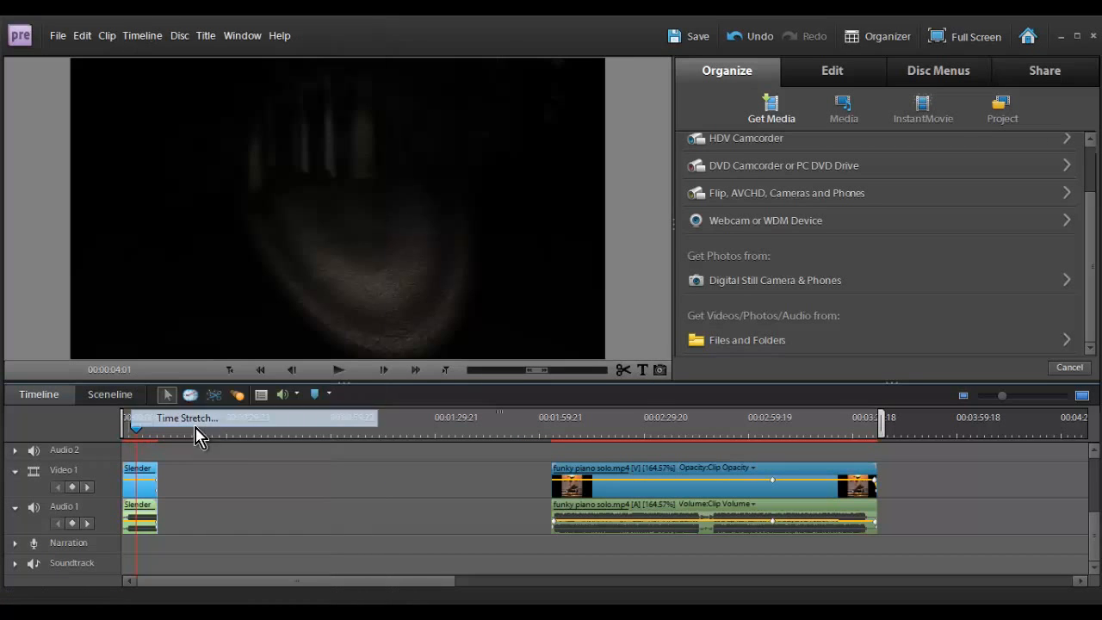
{"action": "left_click", "coordinate": [487, 336]}
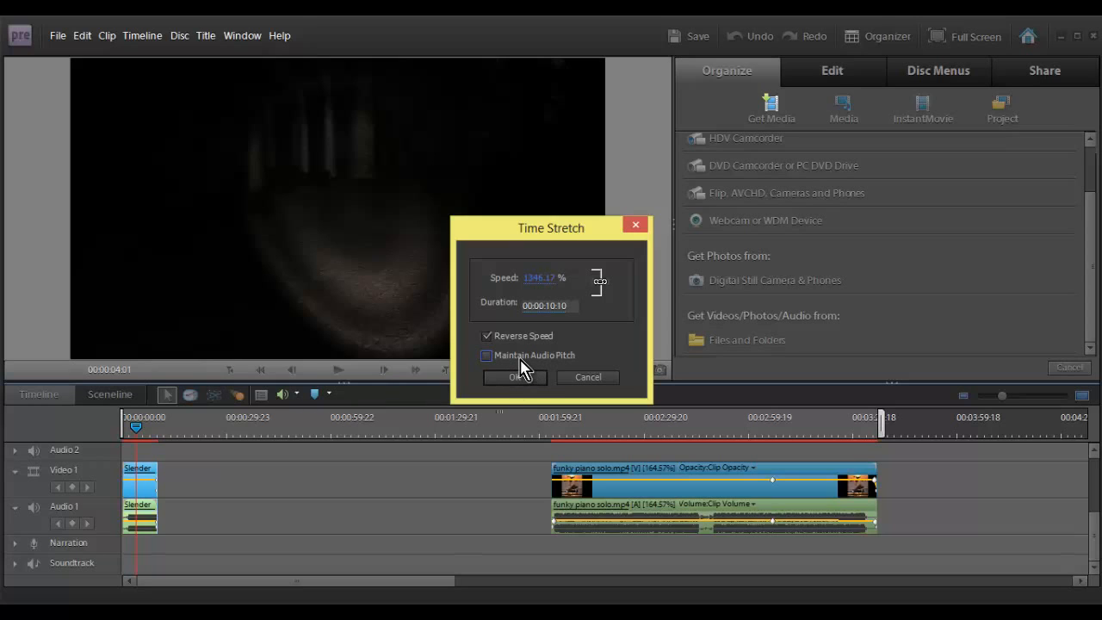
{"action": "left_click", "coordinate": [520, 377]}
{"action": "left_click", "coordinate": [125, 427]}
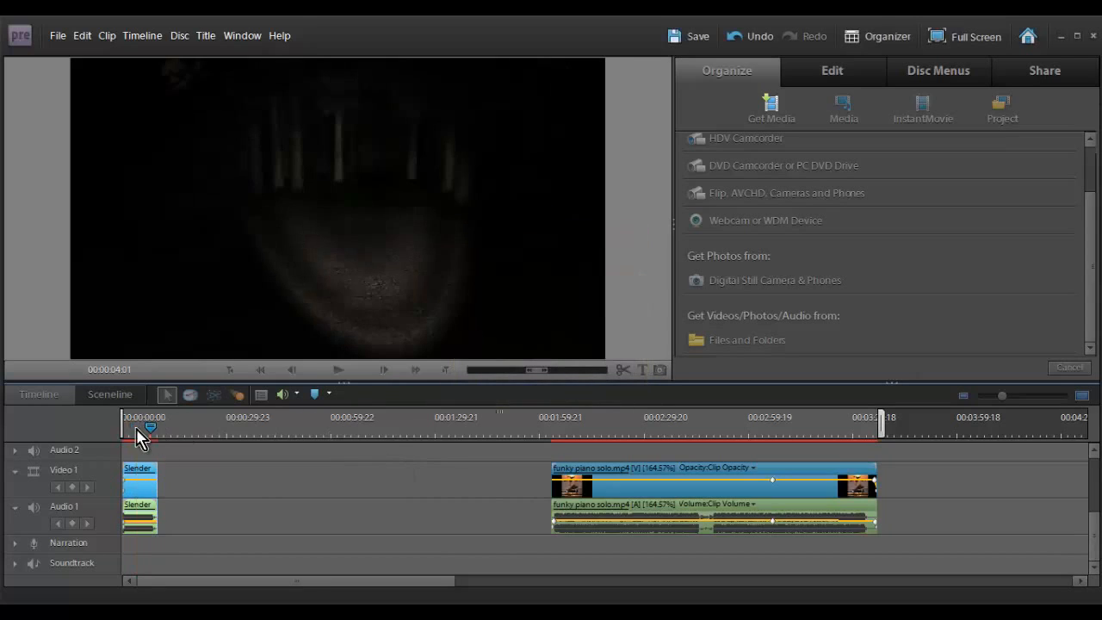
{"action": "left_click", "coordinate": [337, 370]}
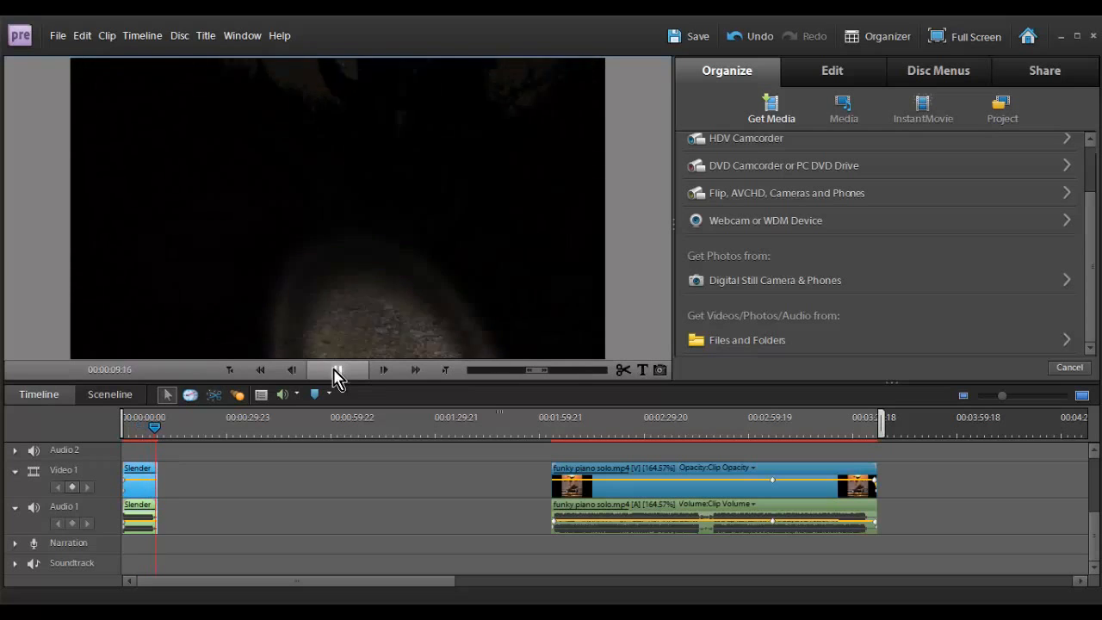
{"action": "left_click", "coordinate": [334, 377]}
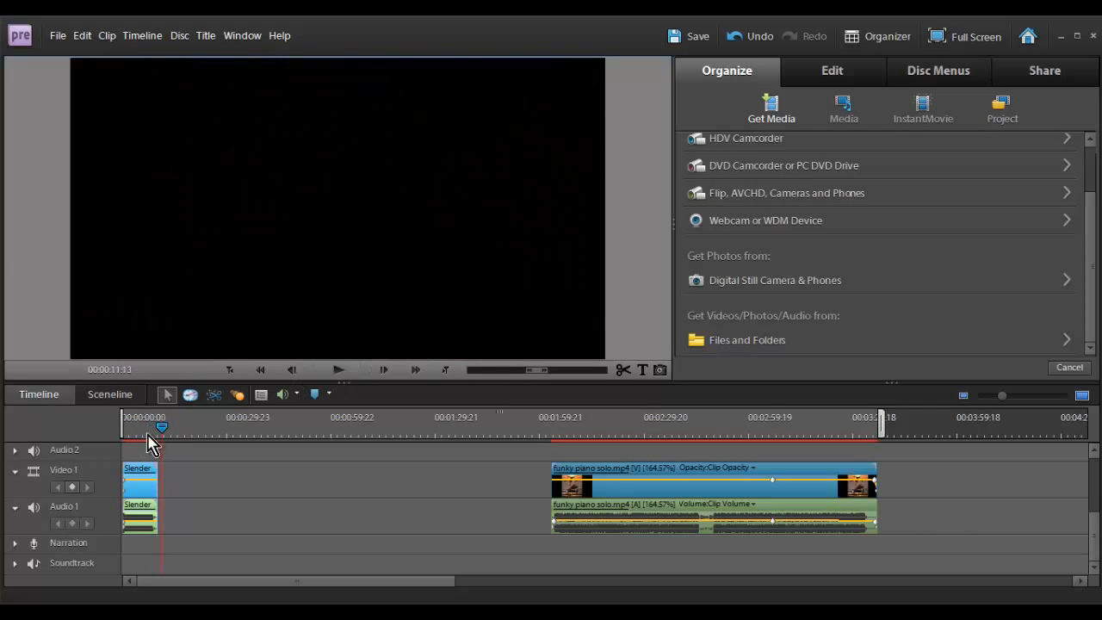
- Split the funky piano clip at the playhead
{"action": "left_click", "coordinate": [600, 426]}
{"action": "left_click", "coordinate": [621, 513]}
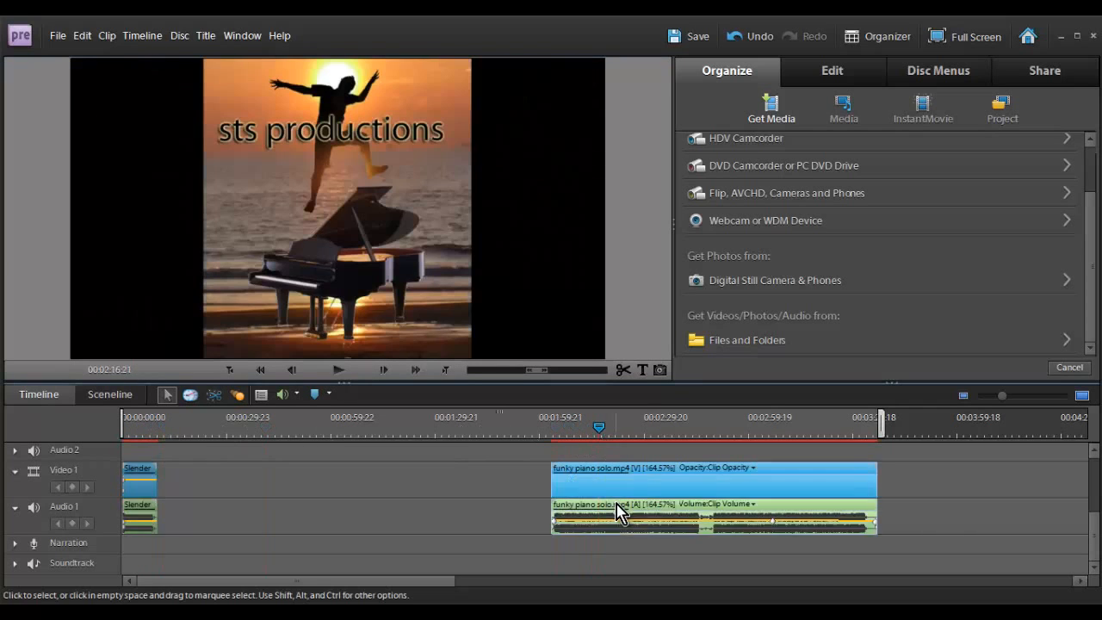
{"action": "left_click", "coordinate": [623, 372]}
{"action": "left_click", "coordinate": [640, 426]}
{"action": "left_click", "coordinate": [678, 422]}
- Add a Hello title over the piano clip in Aparajita italic, centre-aligned
{"action": "left_click", "coordinate": [642, 370]}
{"action": "left_click", "coordinate": [344, 190]}
{"action": "left_click", "coordinate": [392, 149]}
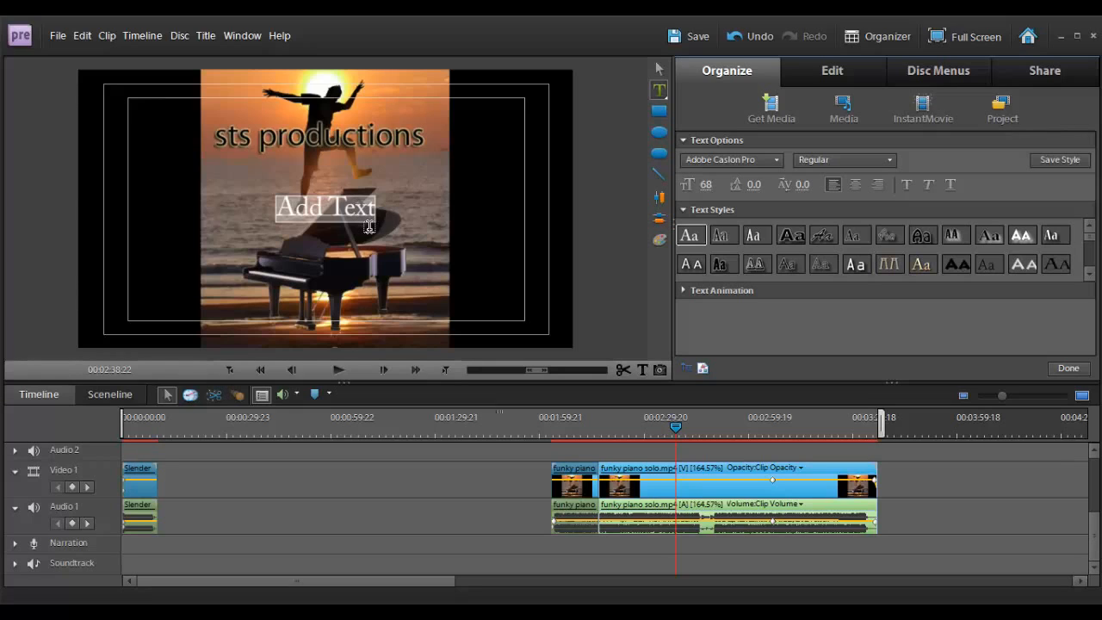
{"action": "type", "text": "Hello"}
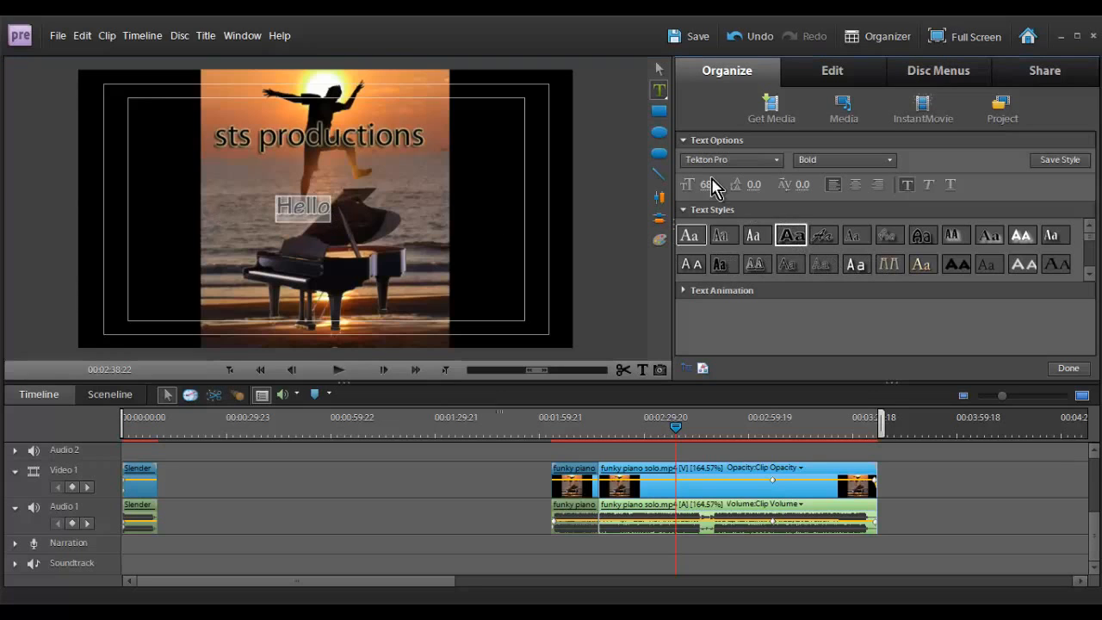
{"action": "left_click", "coordinate": [732, 159]}
{"action": "left_click", "coordinate": [781, 327]}
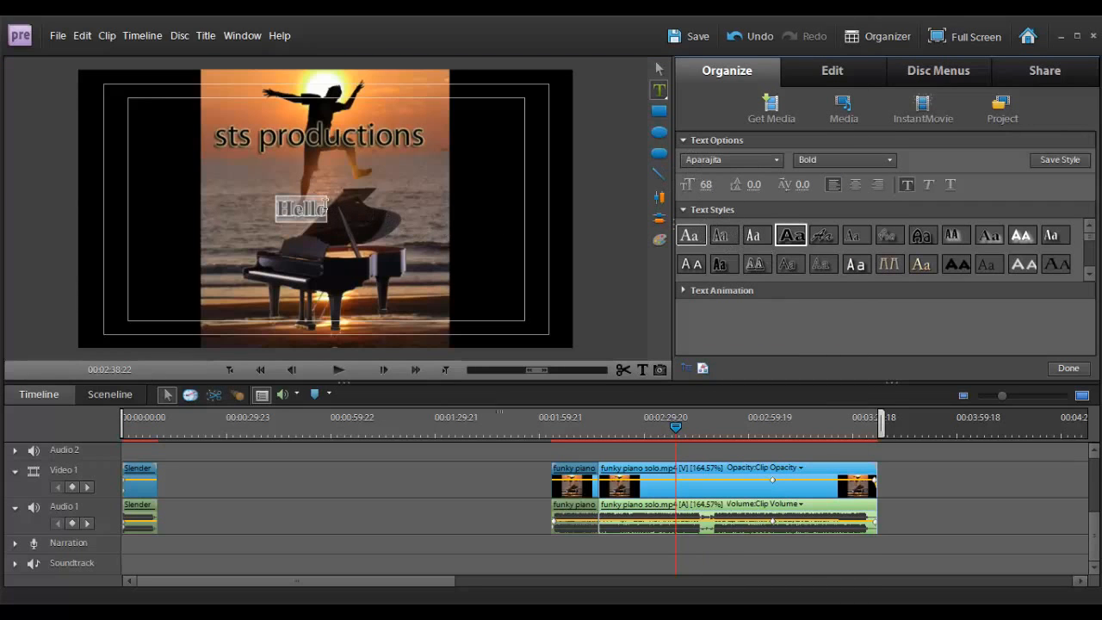
{"action": "left_click", "coordinate": [851, 160]}
{"action": "left_click", "coordinate": [859, 214]}
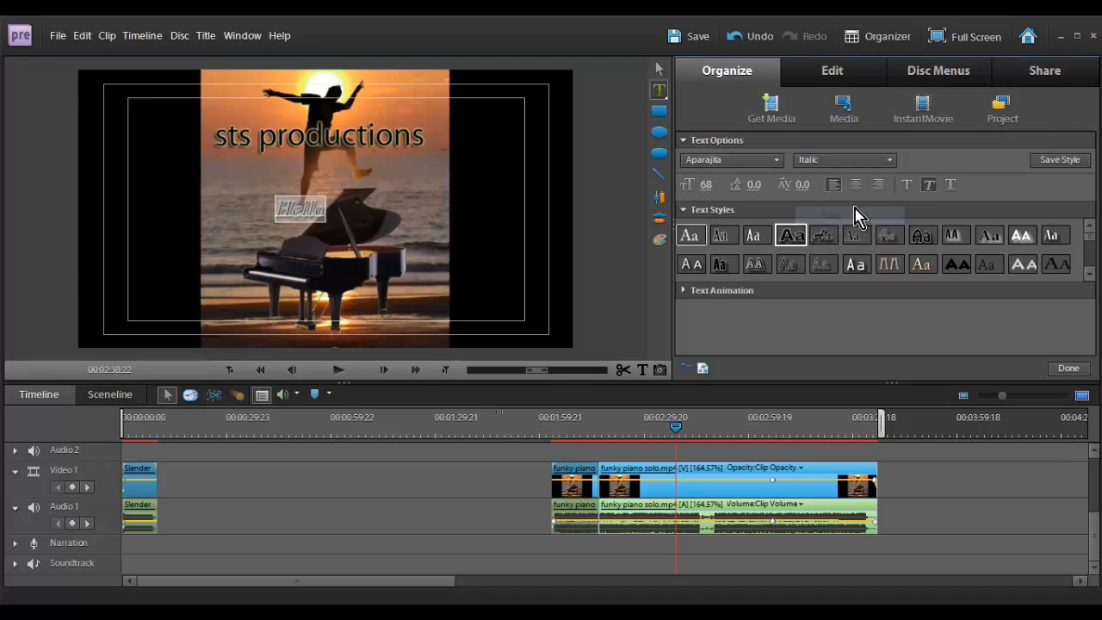
{"action": "left_click", "coordinate": [855, 186]}
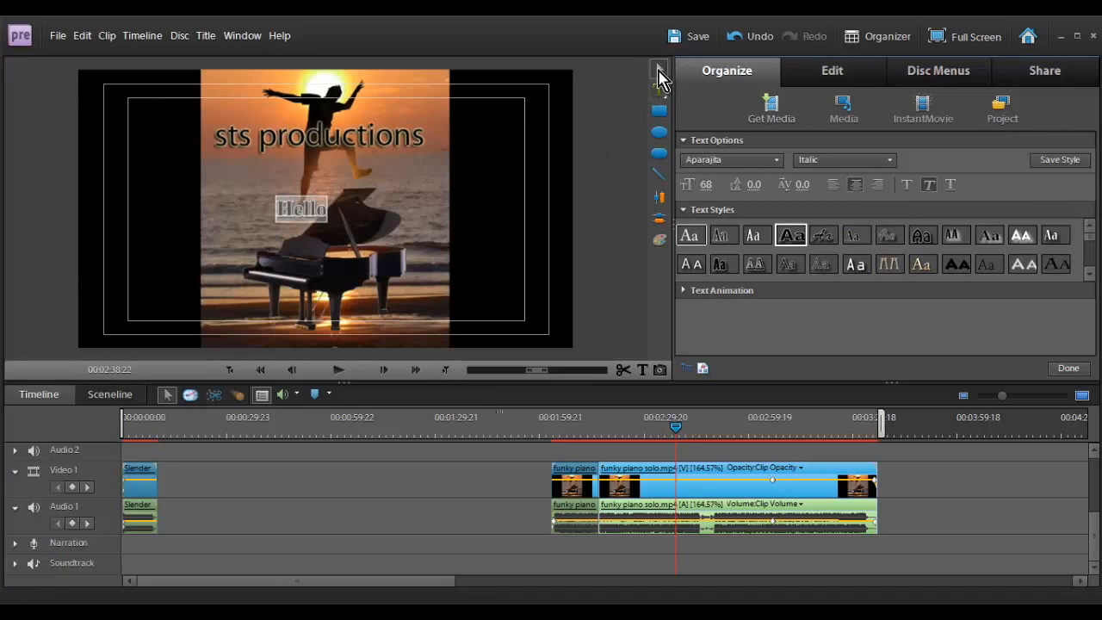
- Enlarge the Hello text, rotate it upside down, recentre it and place a small rectangle
{"action": "left_click_drag", "start_coordinate": [330, 194], "coordinate": [517, 112]}
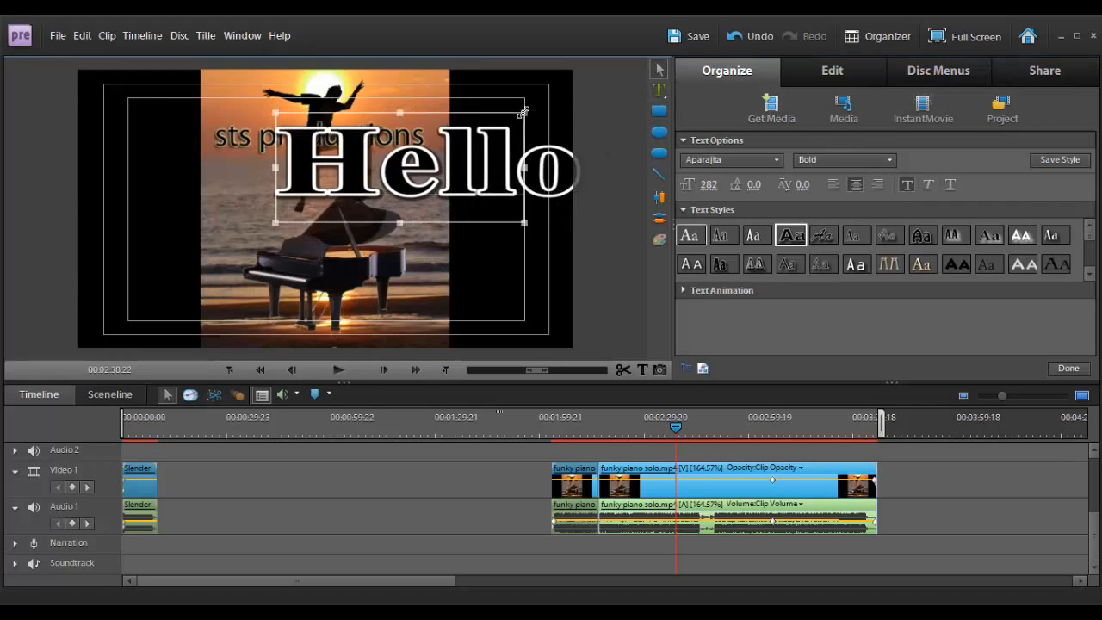
{"action": "mouse_move", "coordinate": [431, 172]}
{"action": "left_mouse_down"}
{"action": "mouse_move", "coordinate": [366, 250]}
{"action": "mouse_move", "coordinate": [35, 150]}
{"action": "left_mouse_up"}
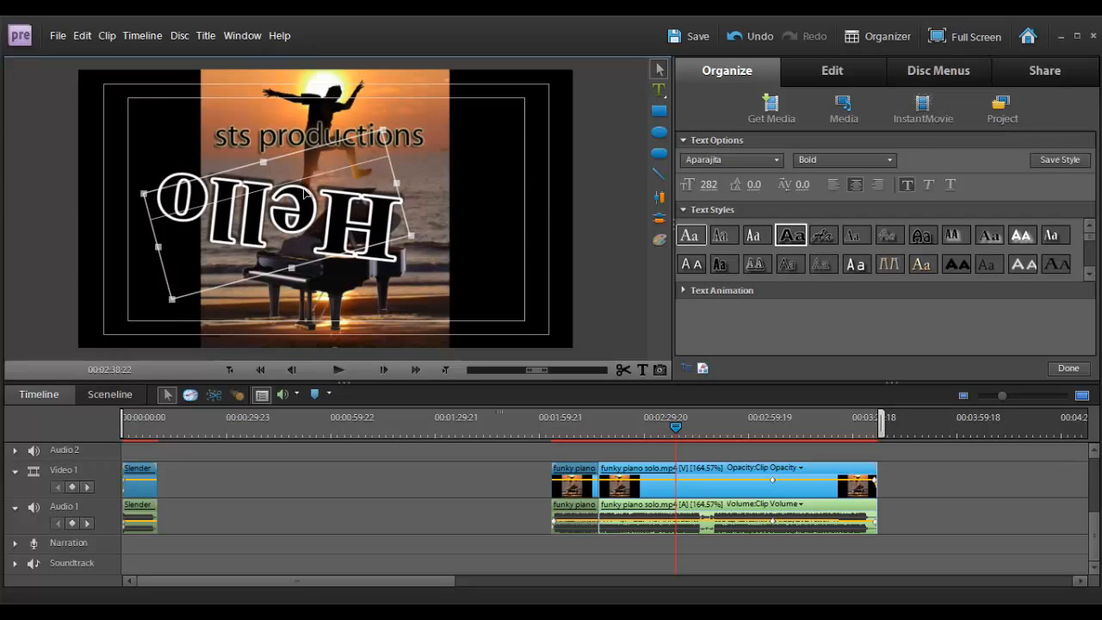
{"action": "left_click_drag", "start_coordinate": [299, 210], "coordinate": [367, 194]}
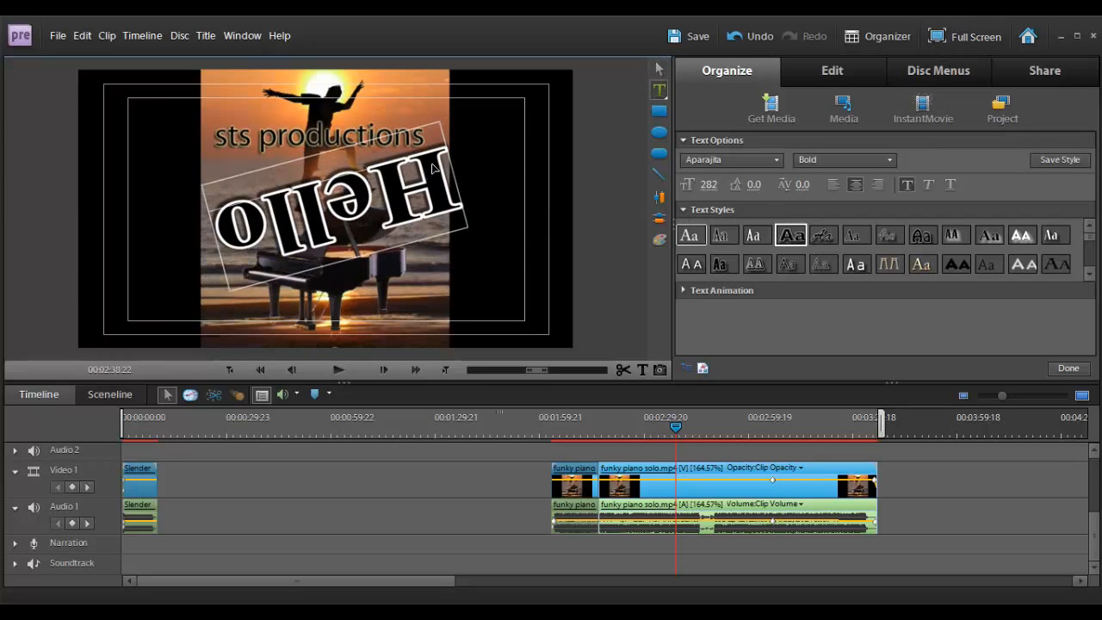
{"action": "left_click_drag", "start_coordinate": [446, 172], "coordinate": [403, 171]}
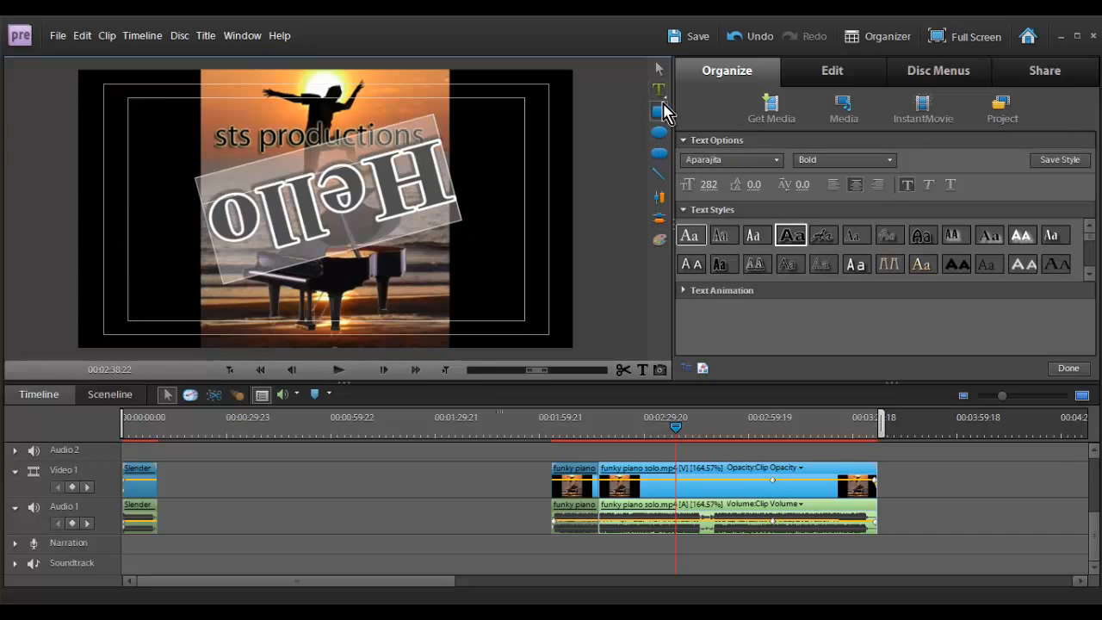
{"action": "left_click", "coordinate": [408, 150]}
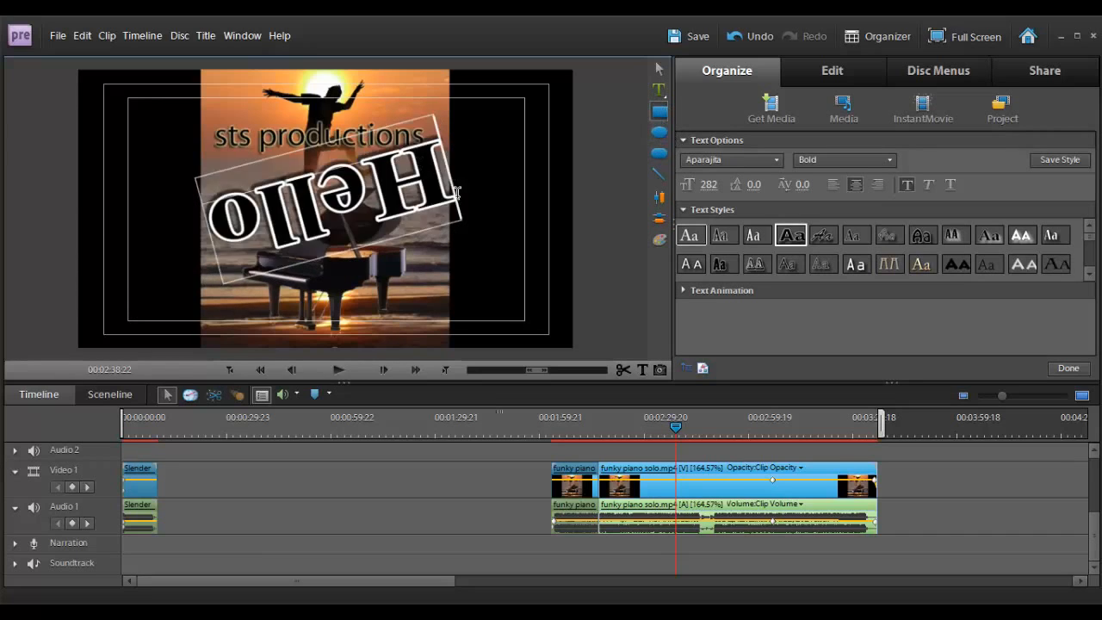
{"action": "left_click", "coordinate": [417, 198]}
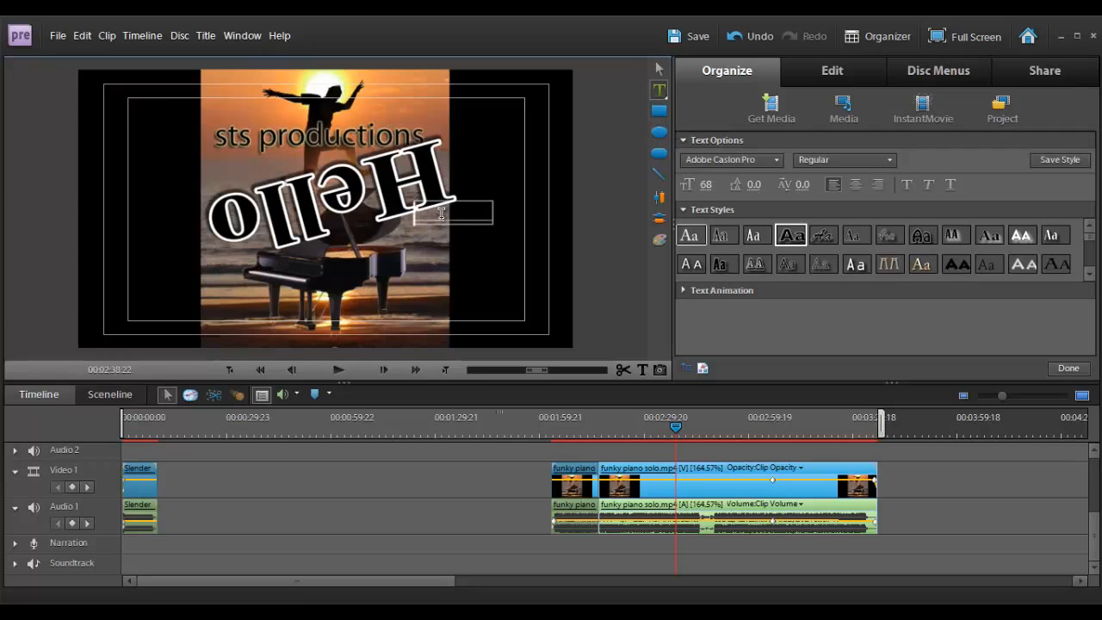
- Draw two overlapping white ellipses on the Hello title
{"action": "left_click", "coordinate": [659, 131]}
{"action": "mouse_move", "coordinate": [456, 140]}
{"action": "left_mouse_down"}
{"action": "mouse_move", "coordinate": [491, 172]}
{"action": "mouse_move", "coordinate": [252, 284]}
{"action": "left_mouse_up"}
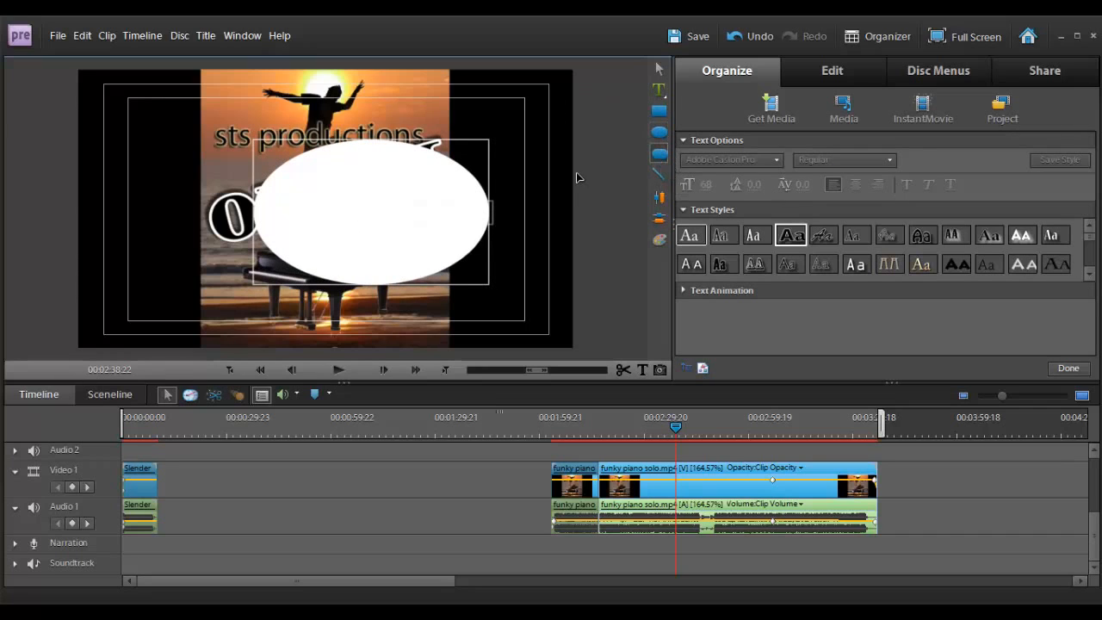
{"action": "left_click_drag", "start_coordinate": [371, 211], "coordinate": [242, 229]}
{"action": "left_click_drag", "start_coordinate": [490, 112], "coordinate": [224, 228]}
- Draw a line and lengthen it diagonally toward the top-left corner
{"action": "left_click", "coordinate": [659, 174]}
{"action": "left_click_drag", "start_coordinate": [179, 125], "coordinate": [231, 162]}
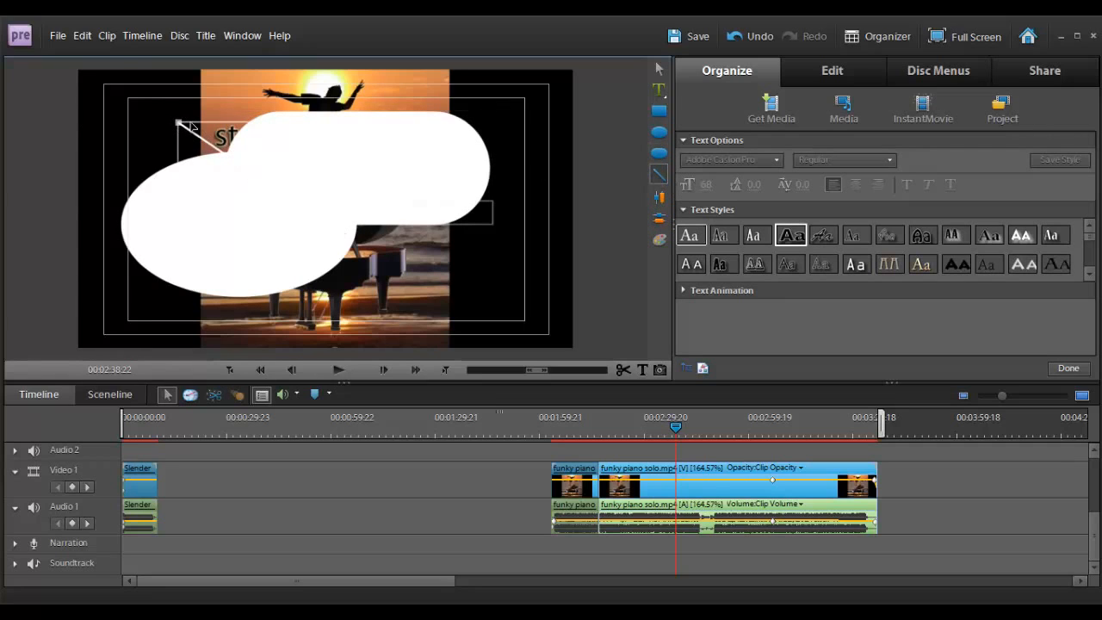
{"action": "left_click_drag", "start_coordinate": [181, 124], "coordinate": [104, 59]}
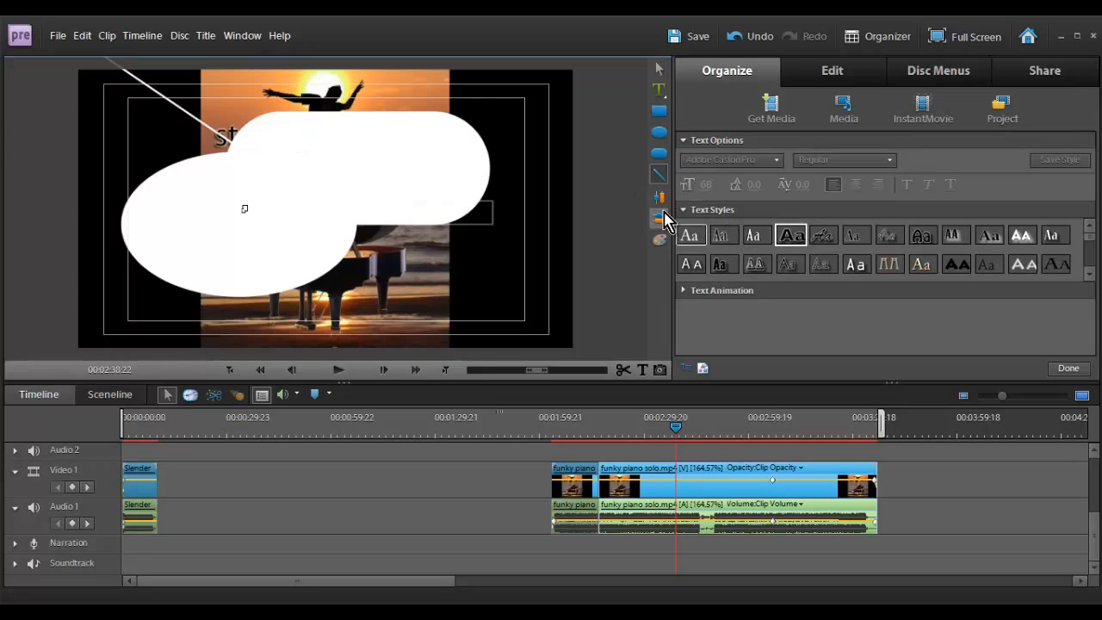
- Colour the small shape bright red (R255 G0 B0) via Color Properties
{"action": "left_click", "coordinate": [659, 241]}
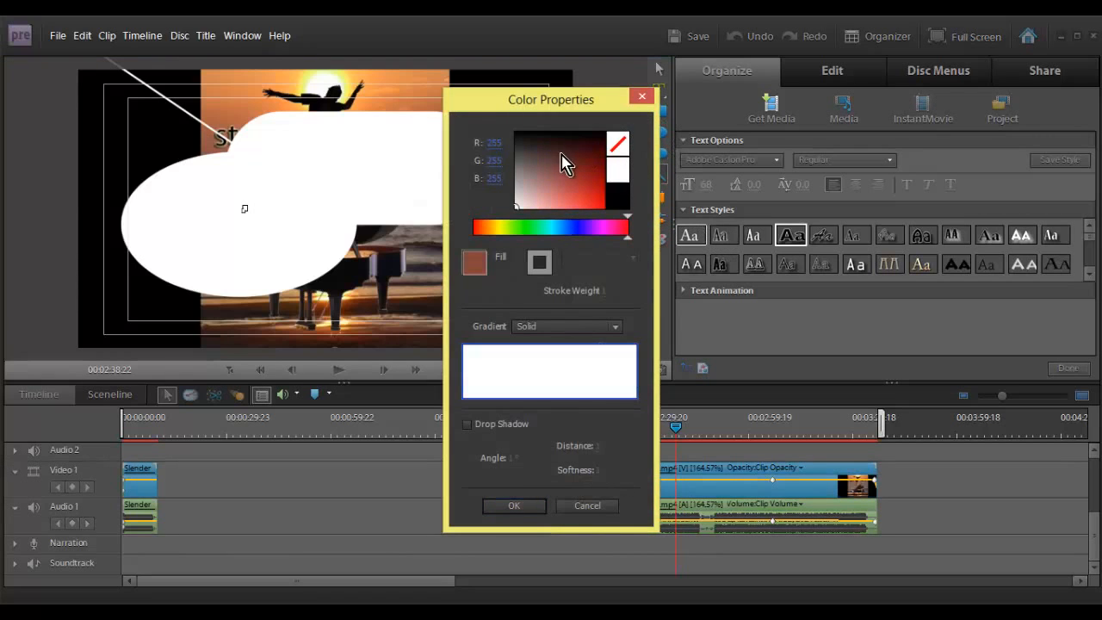
{"action": "left_click", "coordinate": [602, 207]}
{"action": "left_click", "coordinate": [513, 506]}
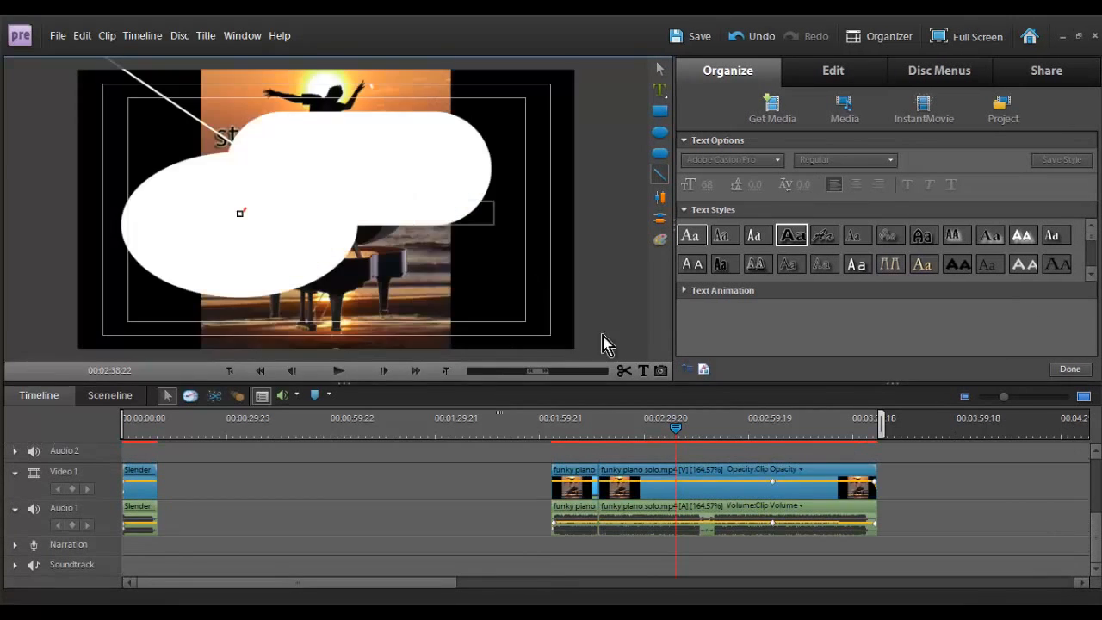
{"action": "mouse_move", "coordinate": [1095, 551]}
{"action": "left_mouse_down"}
{"action": "mouse_move", "coordinate": [1095, 508]}
{"action": "mouse_move", "coordinate": [1095, 552]}
{"action": "left_mouse_up"}
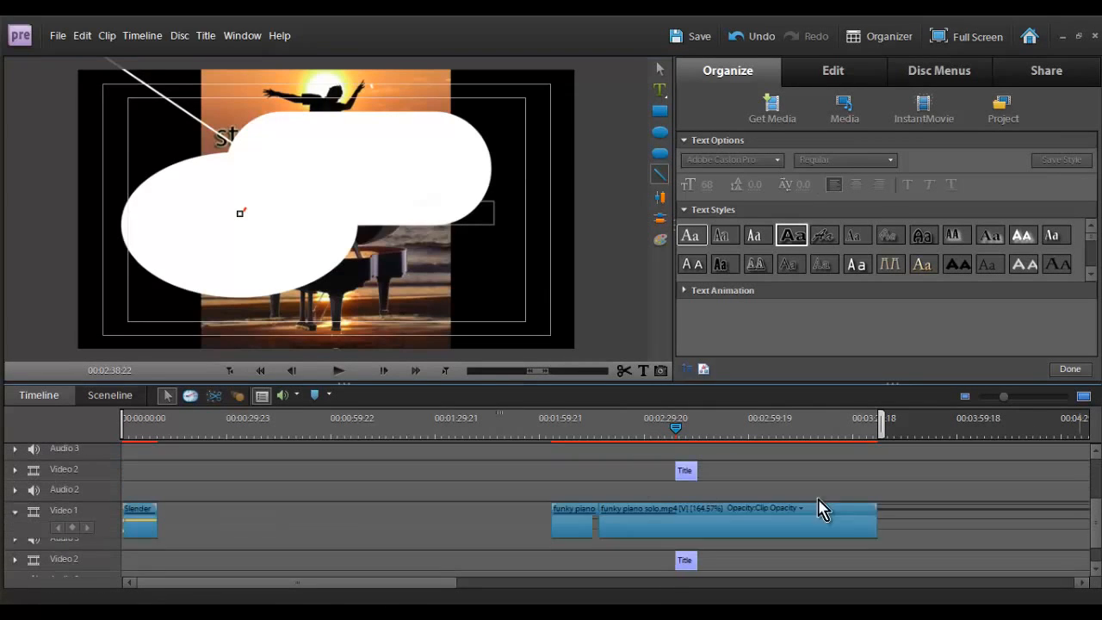
- Reopen the Title clip, move a white shape, undo the title away and set the playhead near 47 s
{"action": "left_click", "coordinate": [692, 473]}
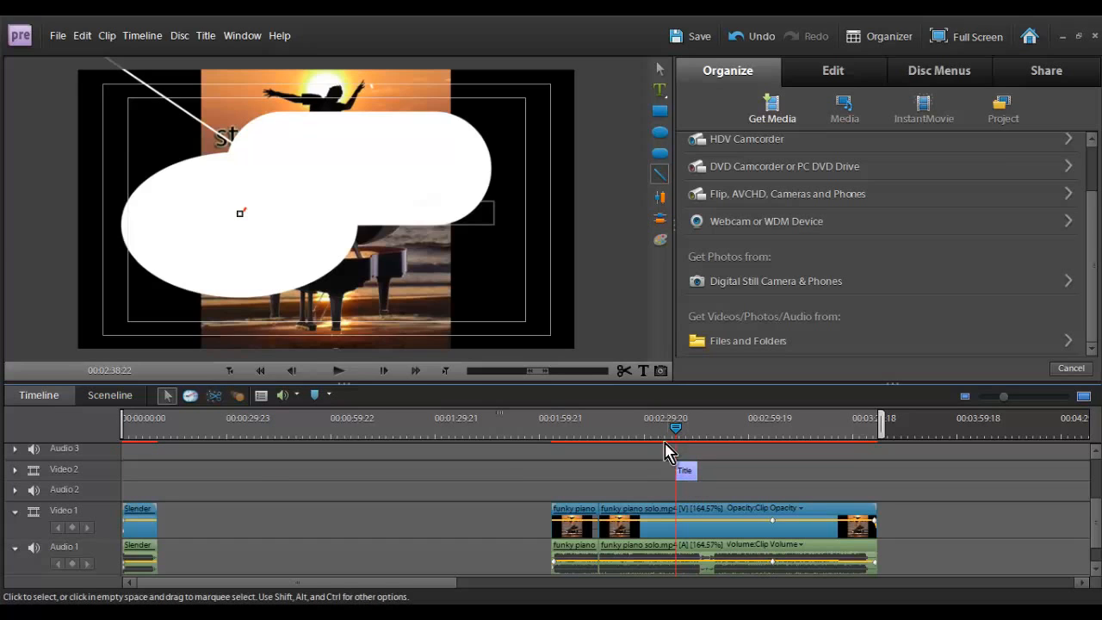
{"action": "left_click", "coordinate": [686, 470]}
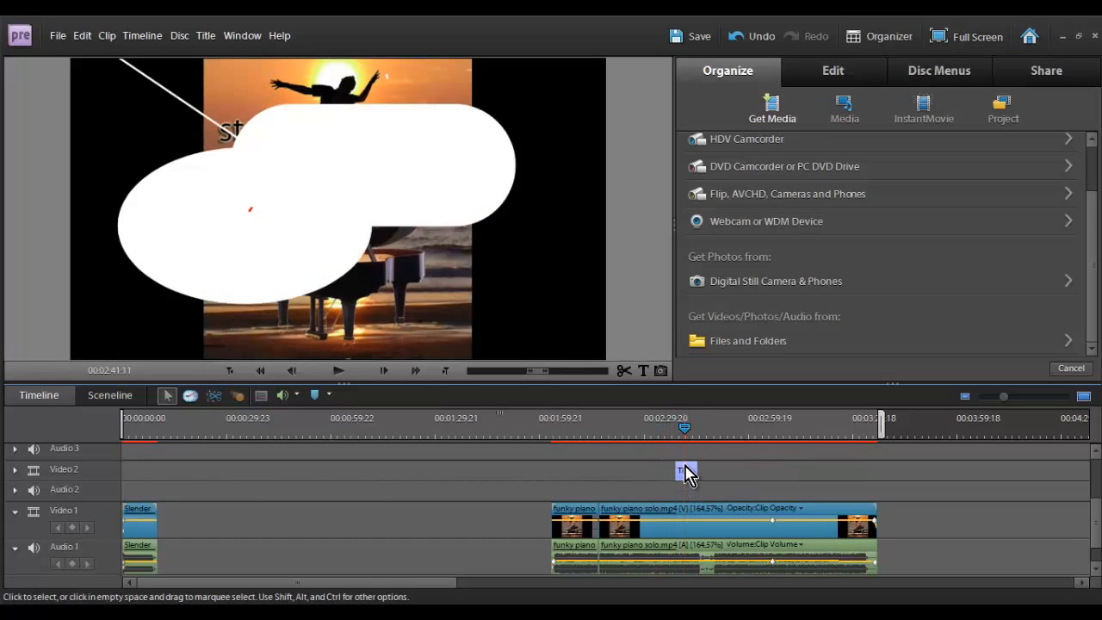
{"action": "double_click", "coordinate": [689, 474]}
{"action": "mouse_move", "coordinate": [342, 243]}
{"action": "left_mouse_down"}
{"action": "mouse_move", "coordinate": [422, 179]}
{"action": "mouse_move", "coordinate": [517, 172]}
{"action": "left_mouse_up"}
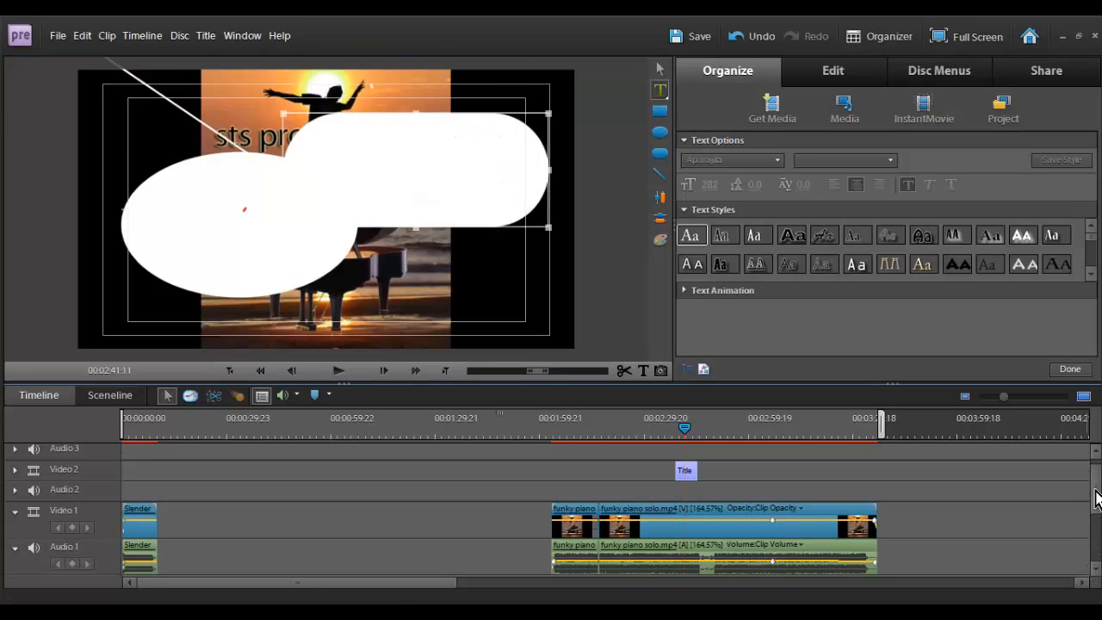
{"action": "scroll", "coordinate": [948, 517], "scroll_direction": "up", "scroll_amount": 5}
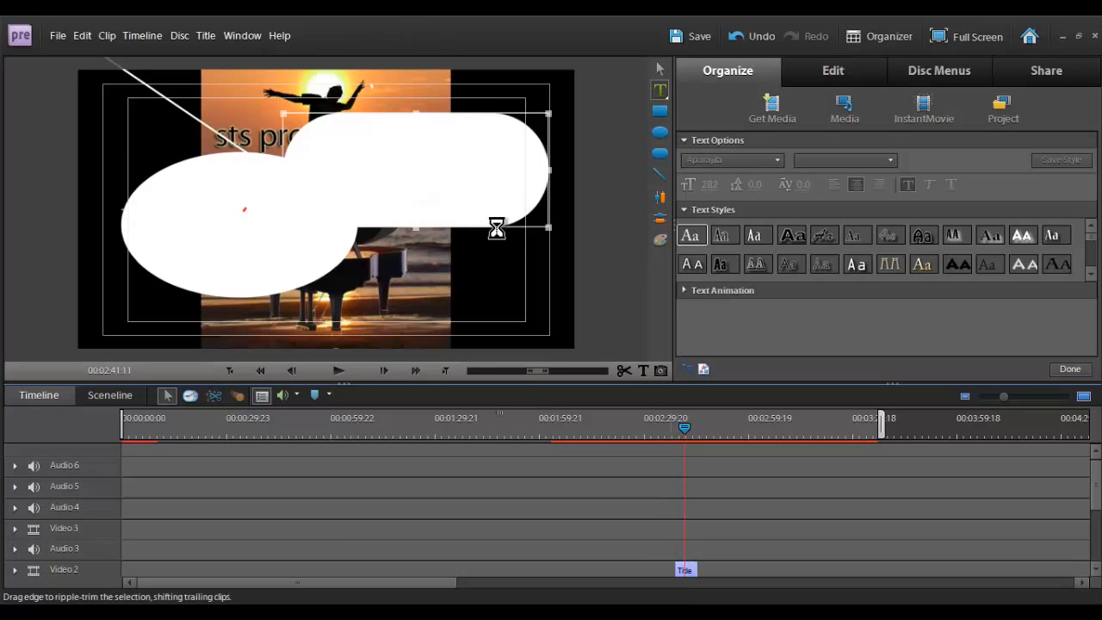
{"action": "key", "text": "ctrl+z"}
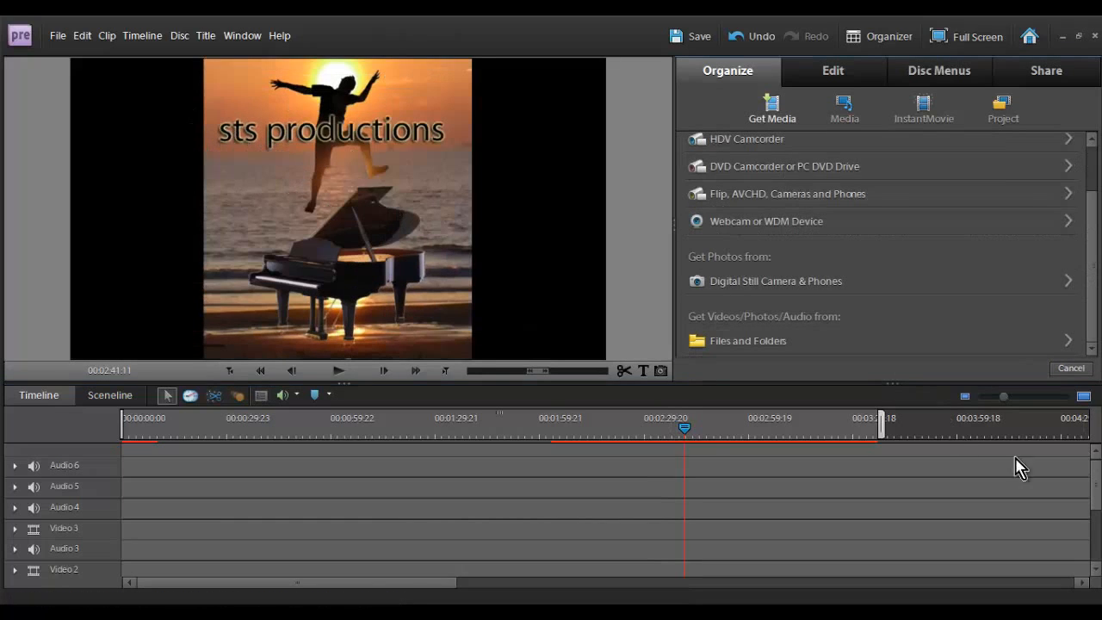
{"action": "left_click", "coordinate": [290, 427]}
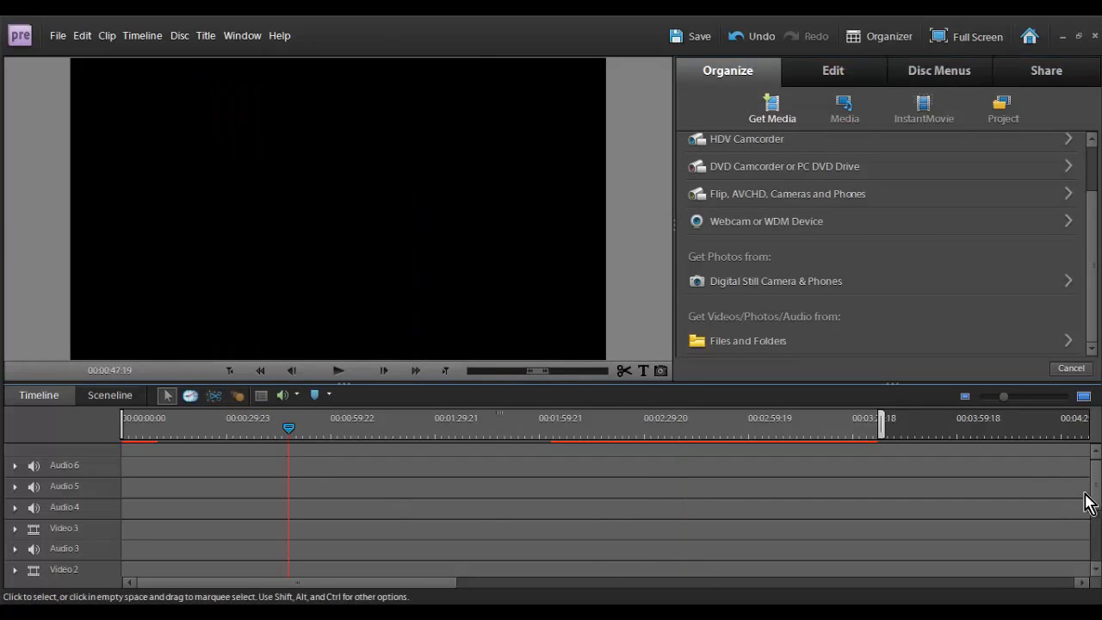
{"action": "left_click_drag", "start_coordinate": [1096, 495], "coordinate": [1098, 534]}
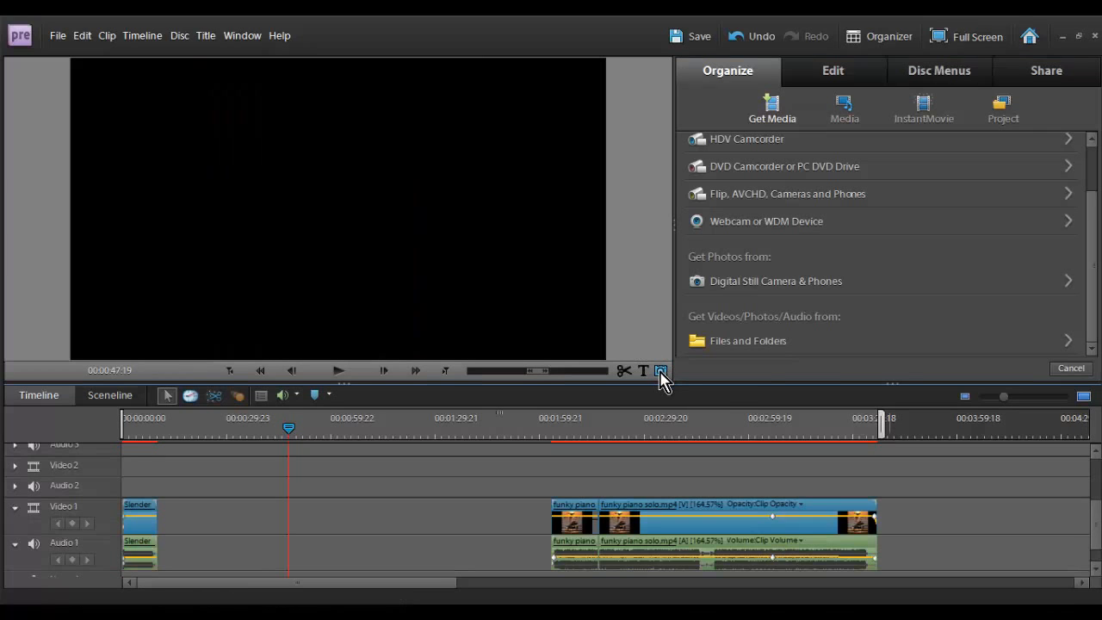
- Stretch the Slender clip with the Time Stretch tool so it ends near 58 seconds
{"action": "left_click_drag", "start_coordinate": [642, 426], "coordinate": [150, 457]}
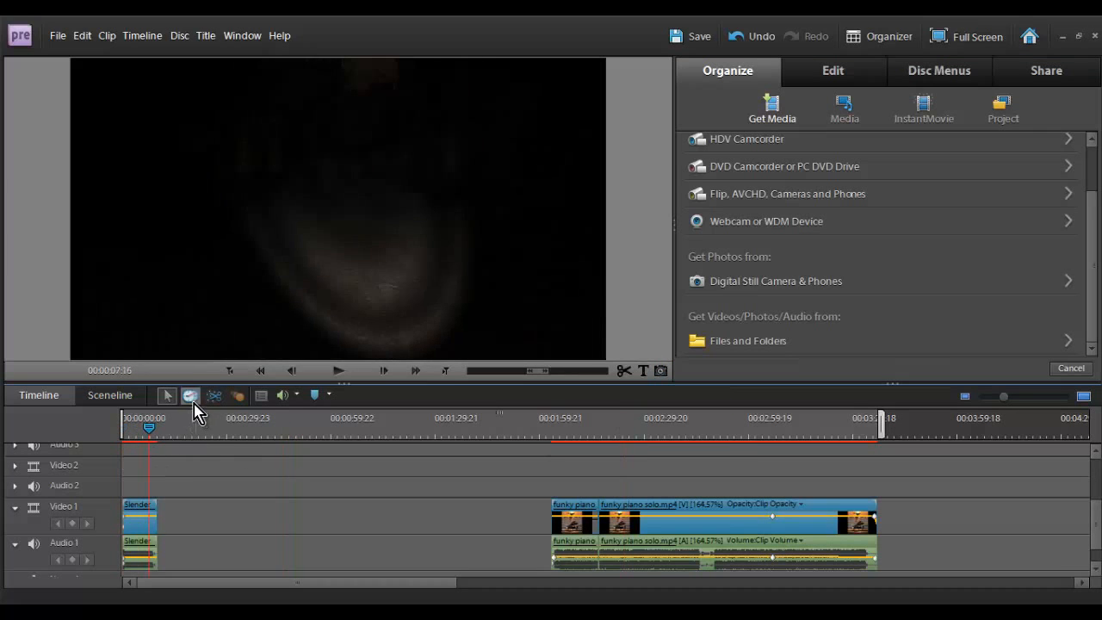
{"action": "left_click", "coordinate": [191, 396]}
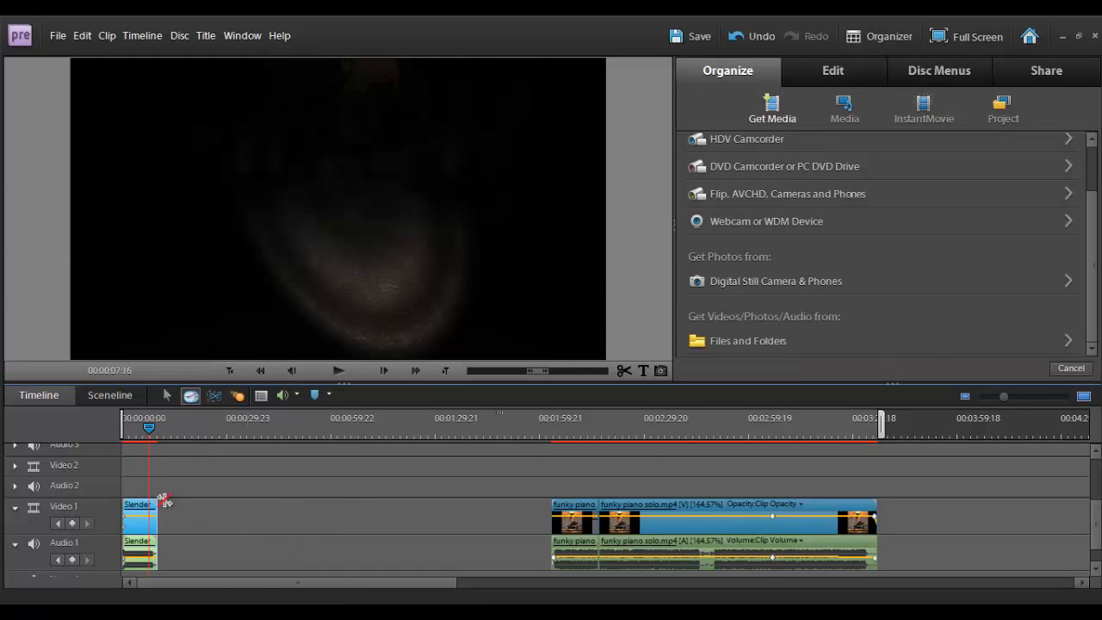
{"action": "left_click_drag", "start_coordinate": [160, 515], "coordinate": [362, 521]}
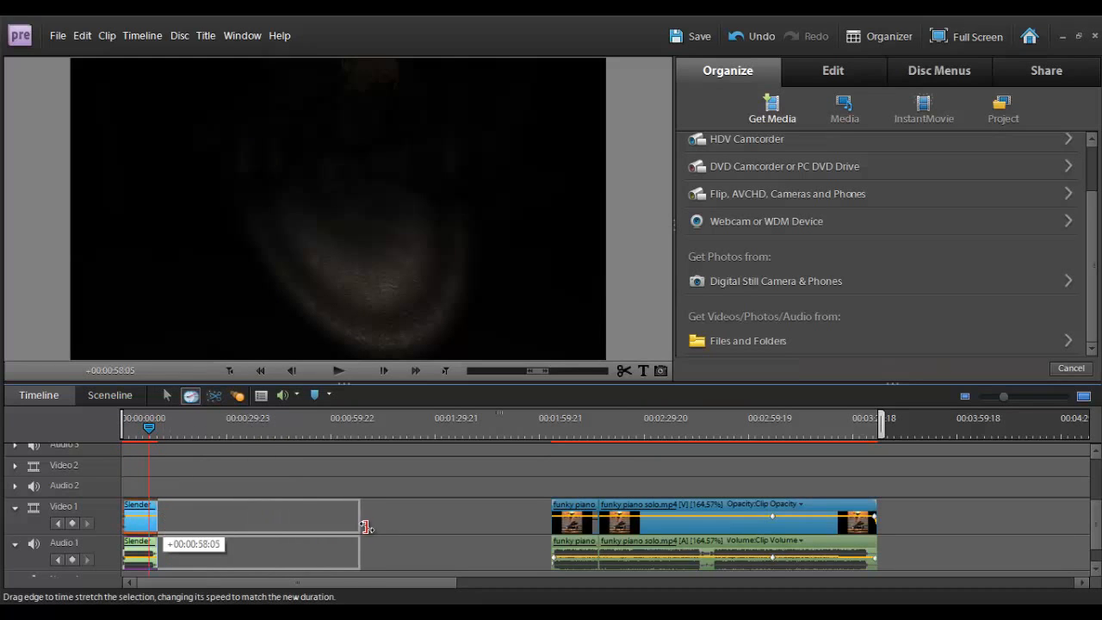
- Review the stretched clip around one minute, cancel the preview render and select the clip
{"action": "left_click", "coordinate": [252, 422]}
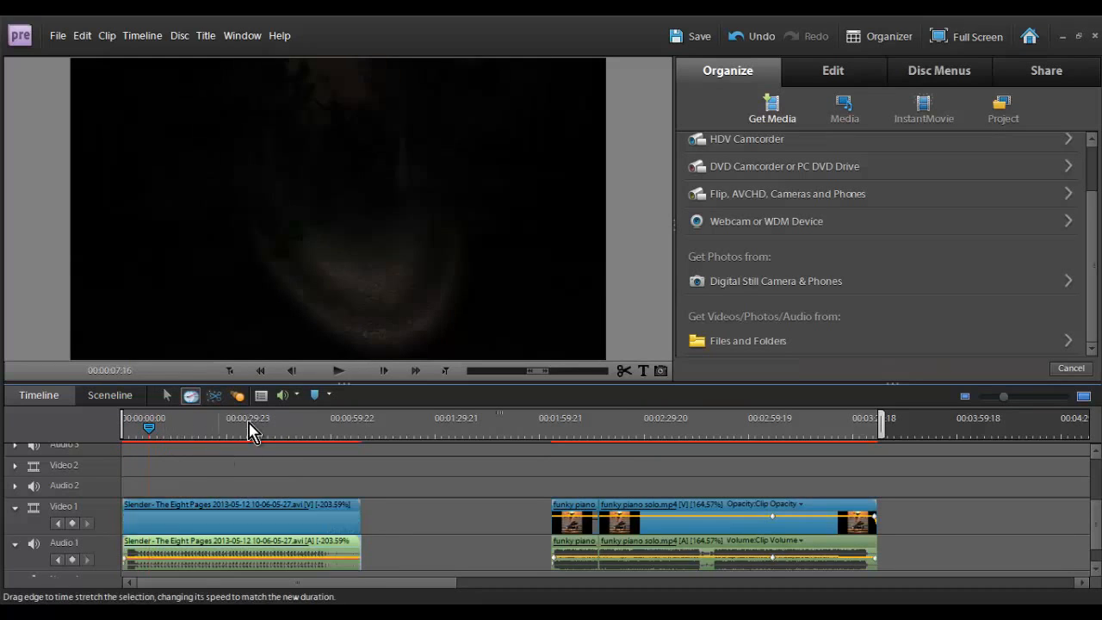
{"action": "left_click_drag", "start_coordinate": [287, 424], "coordinate": [331, 439]}
{"action": "left_click", "coordinate": [294, 371]}
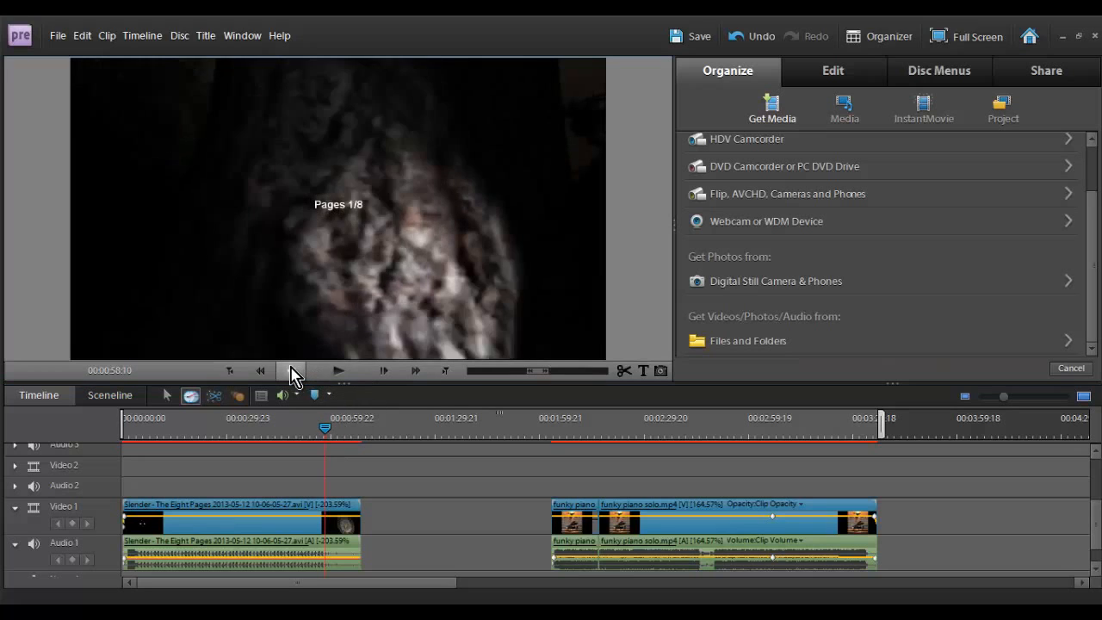
{"action": "left_click", "coordinate": [294, 371]}
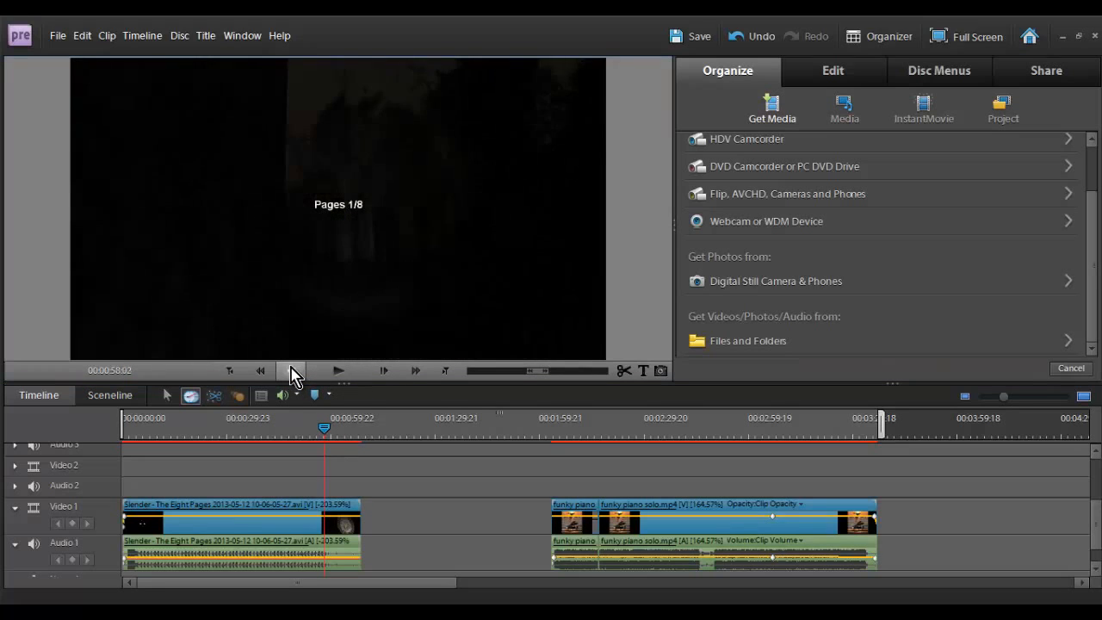
{"action": "left_click", "coordinate": [294, 371]}
{"action": "left_click", "coordinate": [341, 371]}
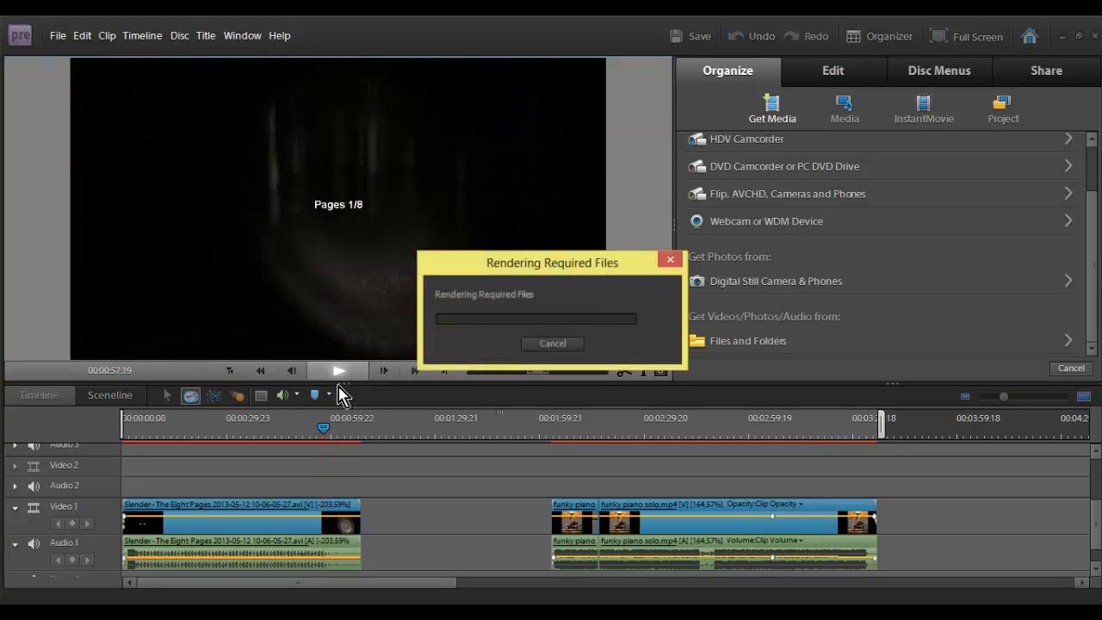
{"action": "left_click", "coordinate": [552, 342]}
{"action": "left_click", "coordinate": [245, 517]}
- In Time Stretch, set the Slender clip to 100% speed with Reverse Speed on, about 2:20 long
{"action": "right_click", "coordinate": [246, 516]}
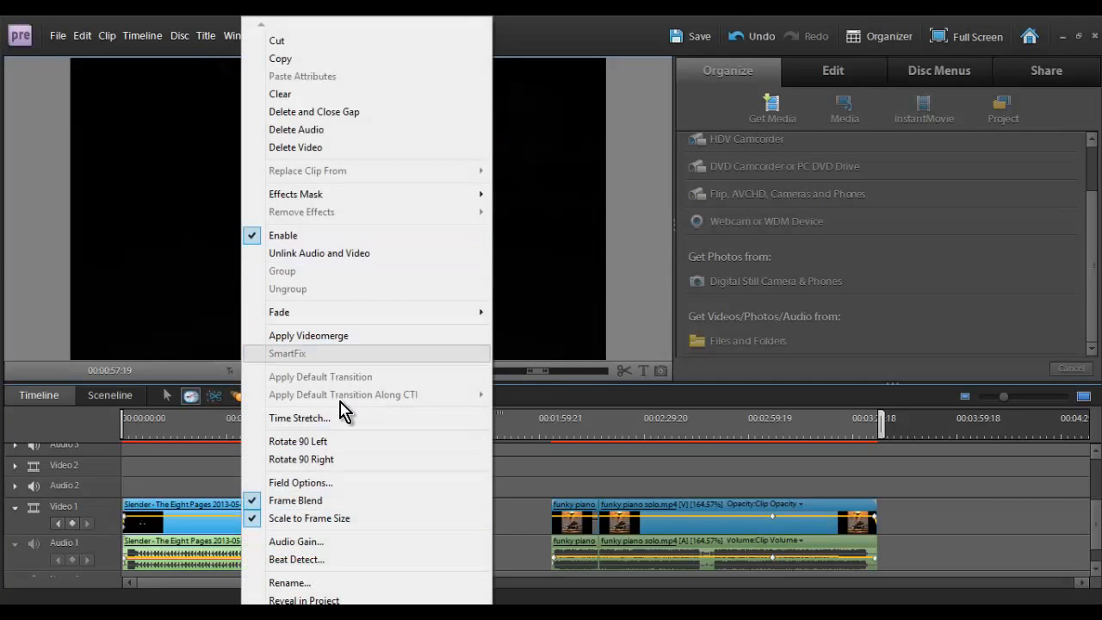
{"action": "left_click", "coordinate": [299, 418]}
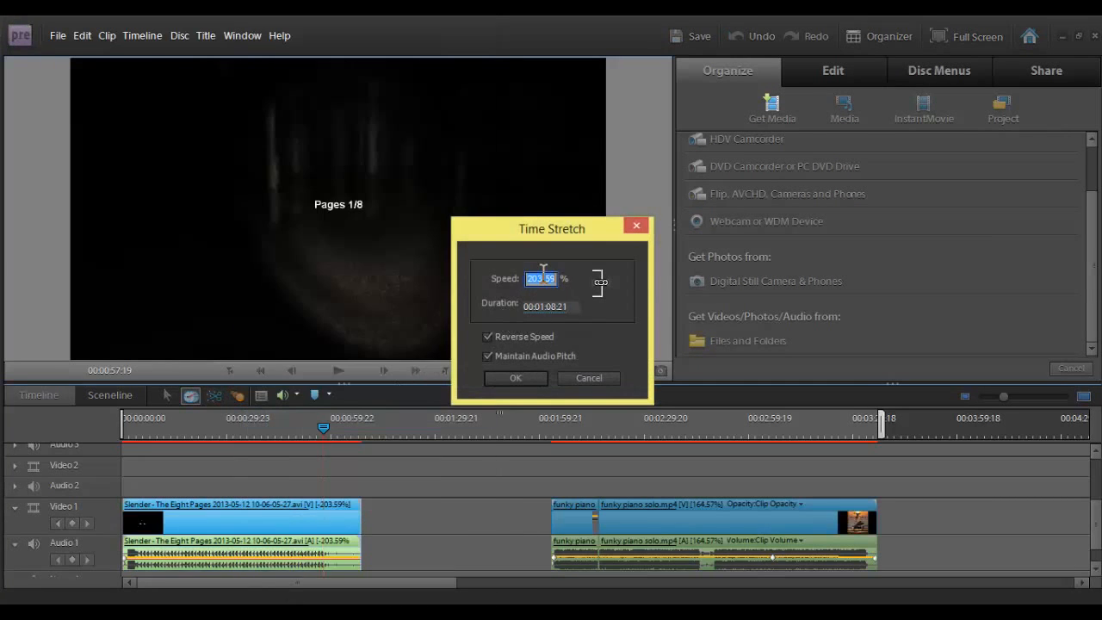
{"action": "type", "text": "100"}
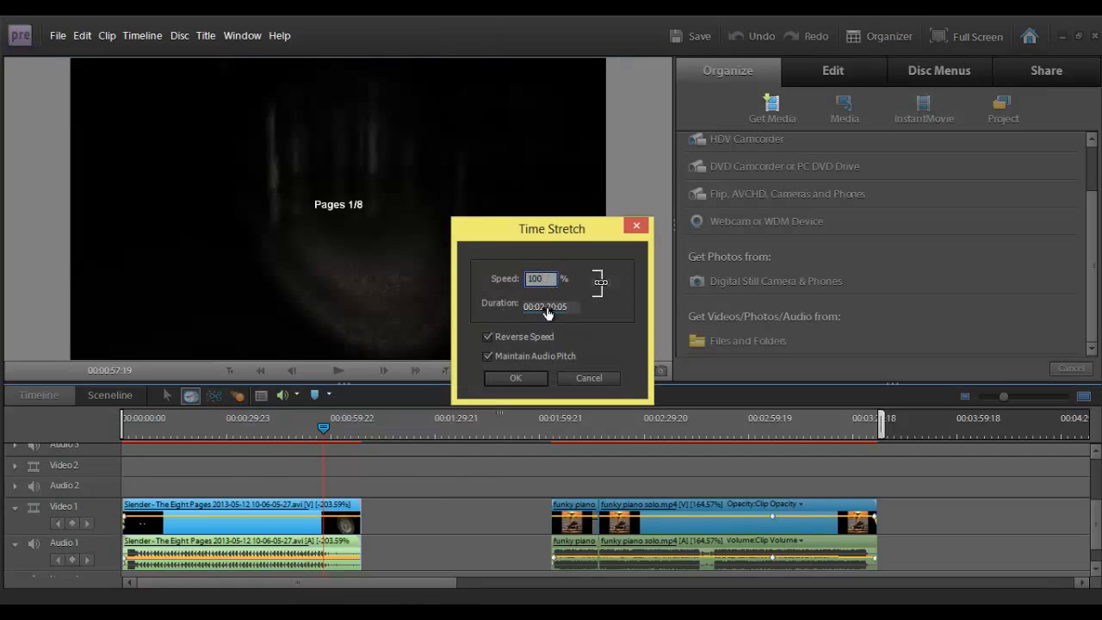
{"action": "key", "text": "Return"}
{"action": "left_click", "coordinate": [515, 378]}
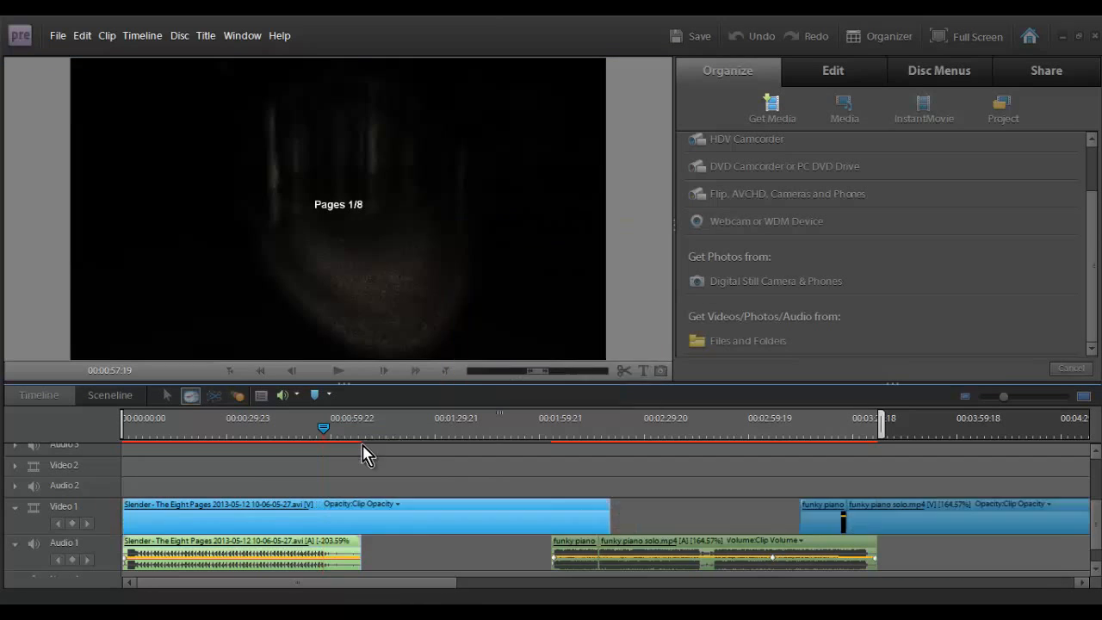
- Insert a 5-second freeze frame of the Slender footage at about 2:10
{"action": "mouse_move", "coordinate": [438, 439]}
{"action": "left_mouse_down"}
{"action": "mouse_move", "coordinate": [534, 446]}
{"action": "mouse_move", "coordinate": [575, 465]}
{"action": "left_mouse_up"}
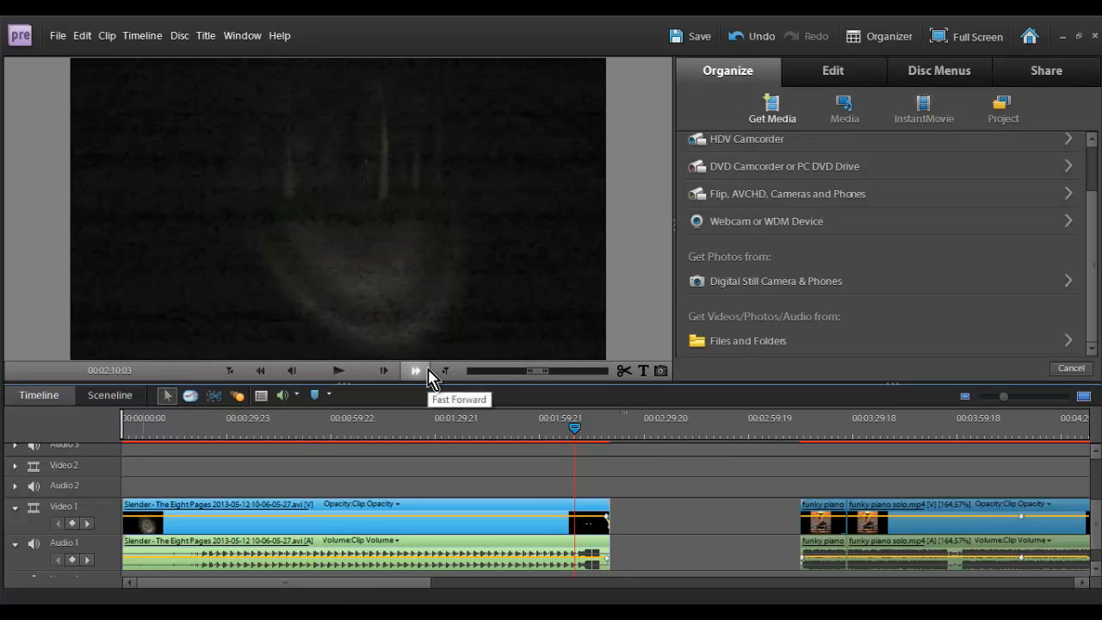
{"action": "left_click", "coordinate": [661, 370]}
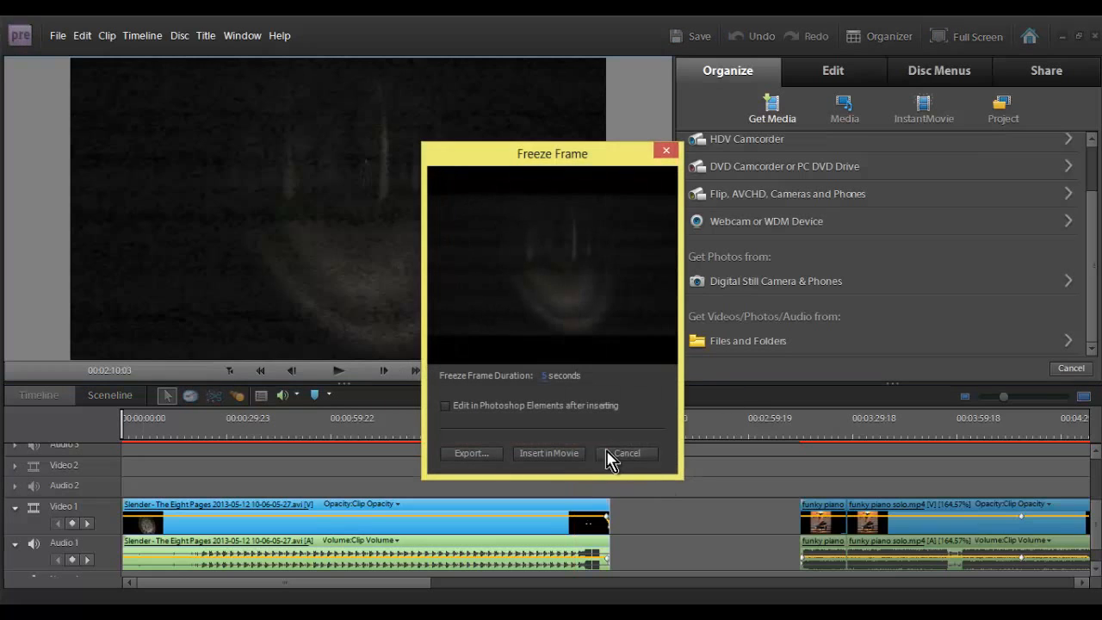
{"action": "left_click", "coordinate": [546, 377]}
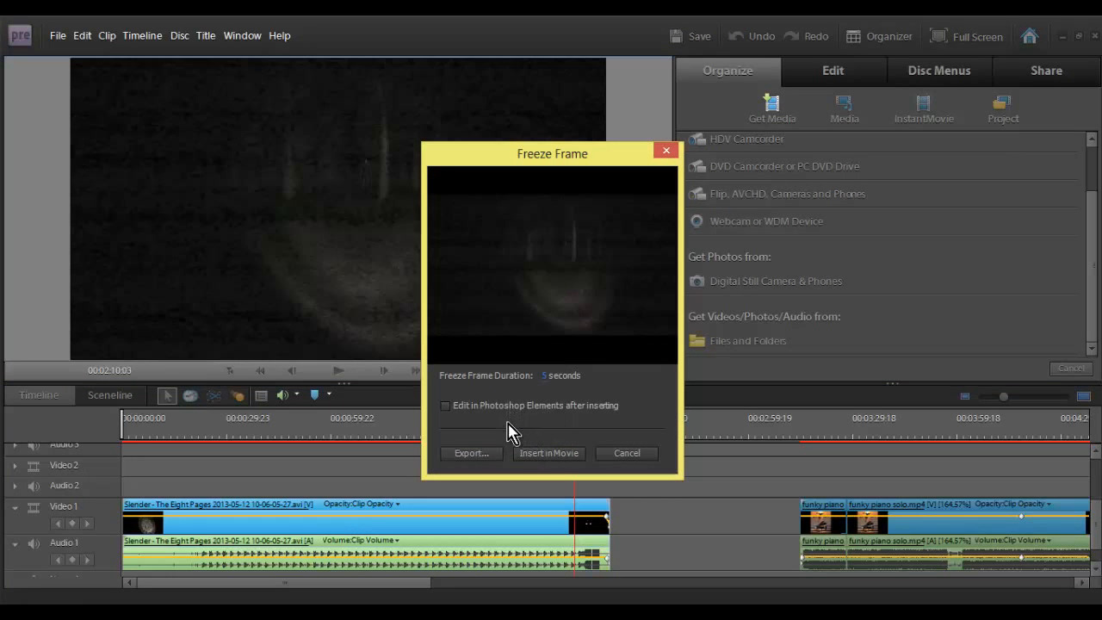
{"action": "left_click", "coordinate": [549, 453]}
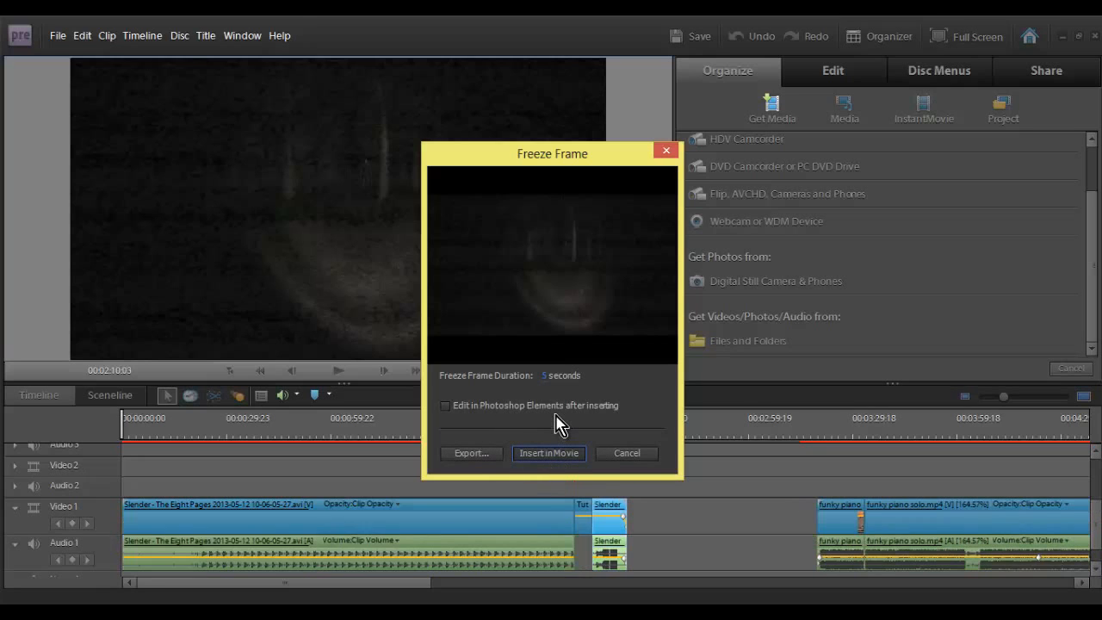
- Play the movie from just before the freeze frame, then stop playback
{"action": "left_click_drag", "start_coordinate": [560, 422], "coordinate": [538, 422]}
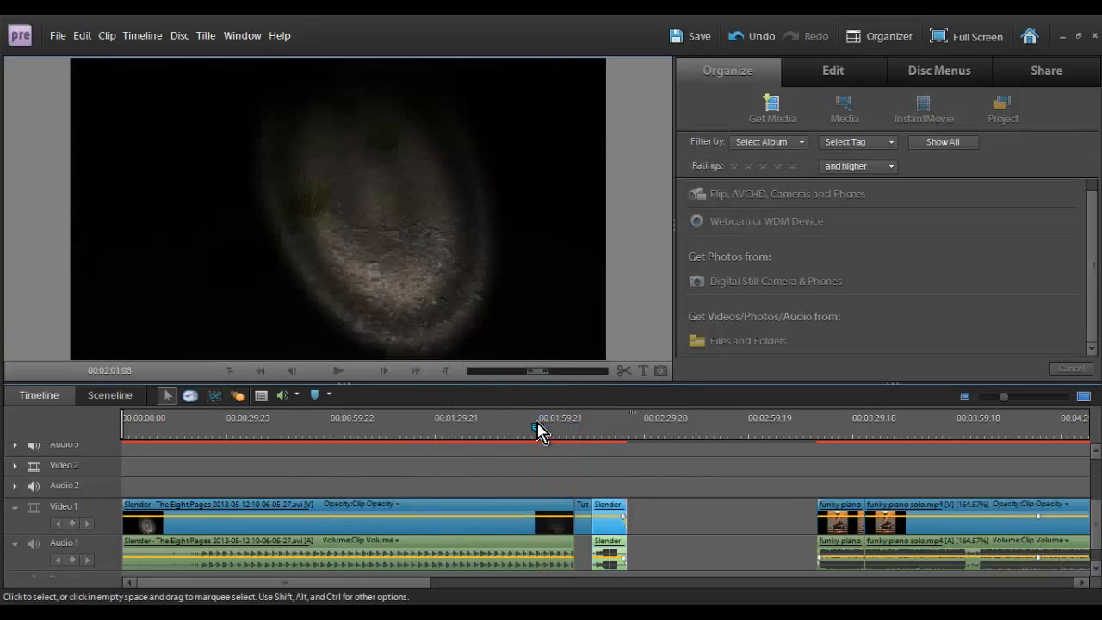
{"action": "key", "text": "space"}
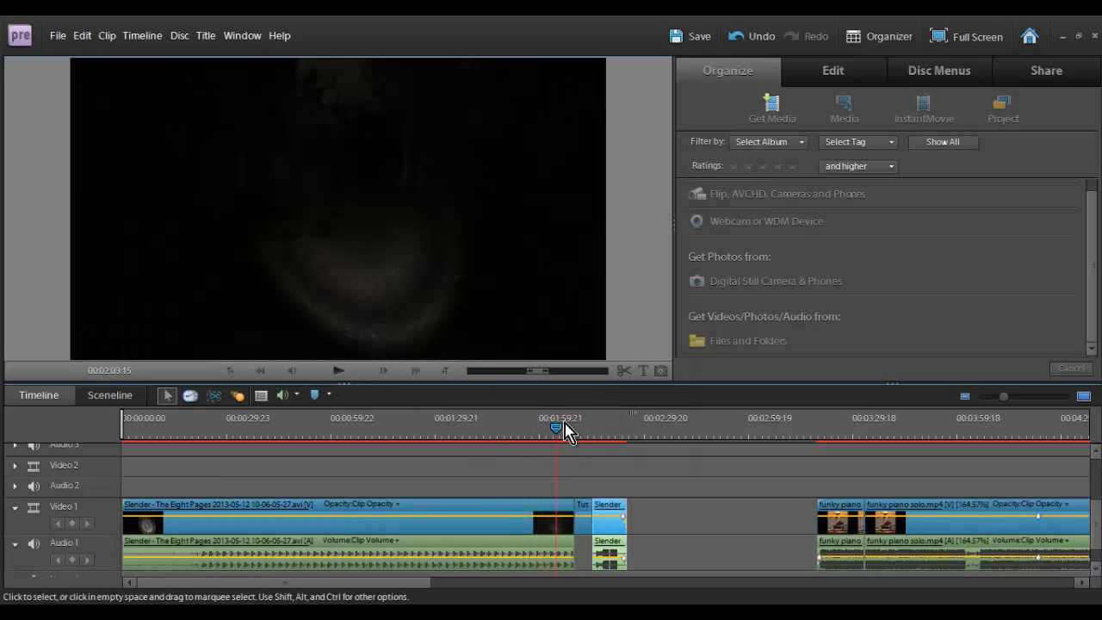
{"action": "left_click", "coordinate": [338, 371]}
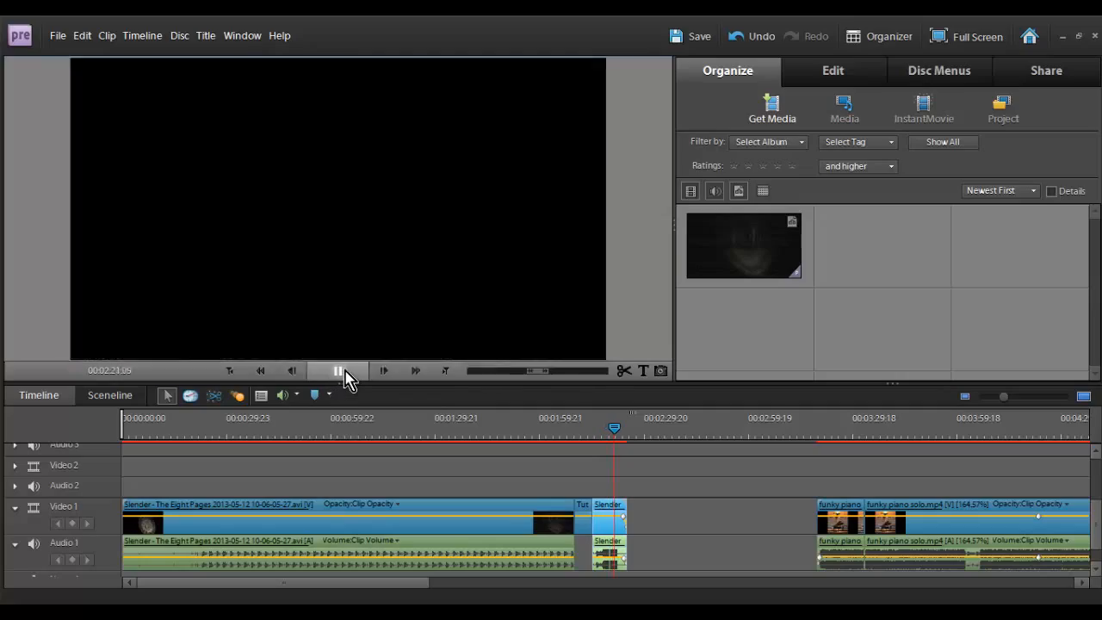
{"action": "left_click", "coordinate": [340, 371]}
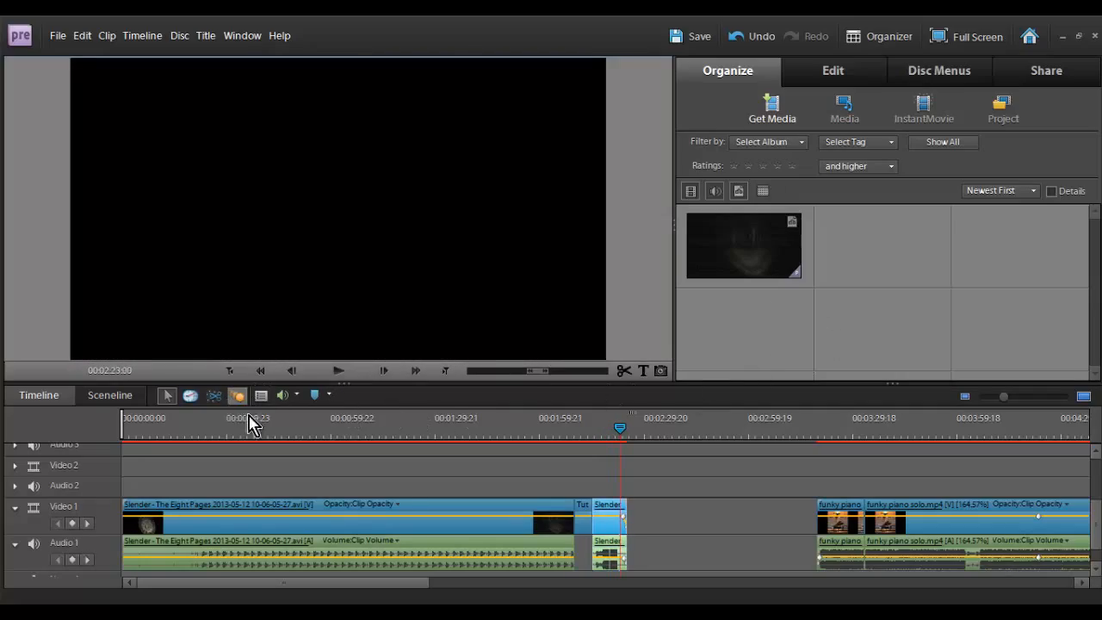
- Show the project's media under Edit and Organize and scrub to about 58 seconds
{"action": "left_click", "coordinate": [833, 70]}
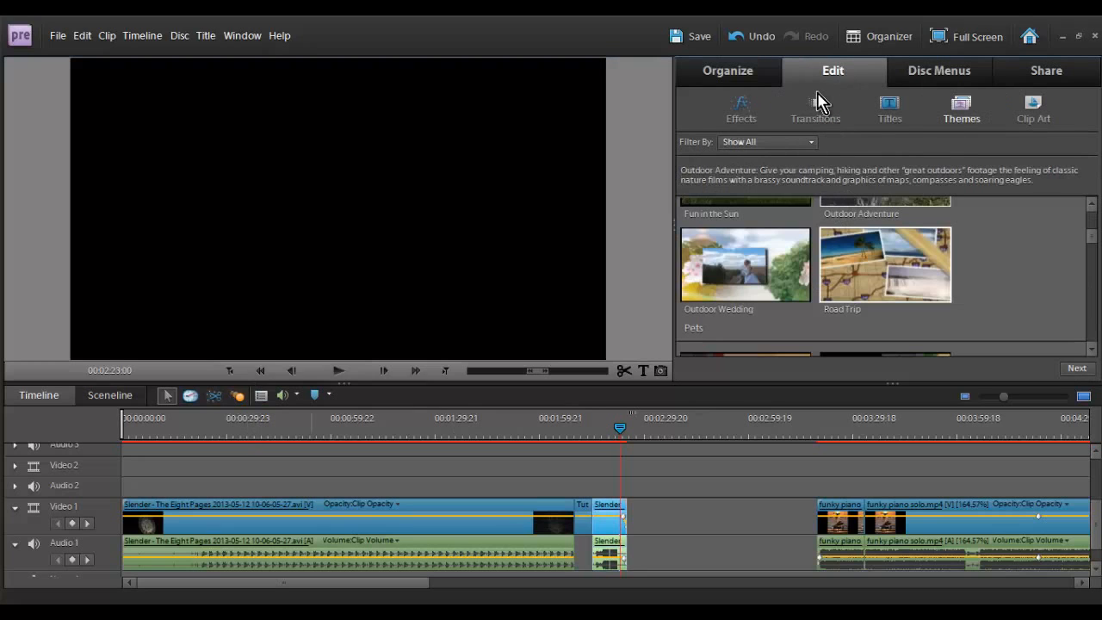
{"action": "left_click", "coordinate": [734, 73]}
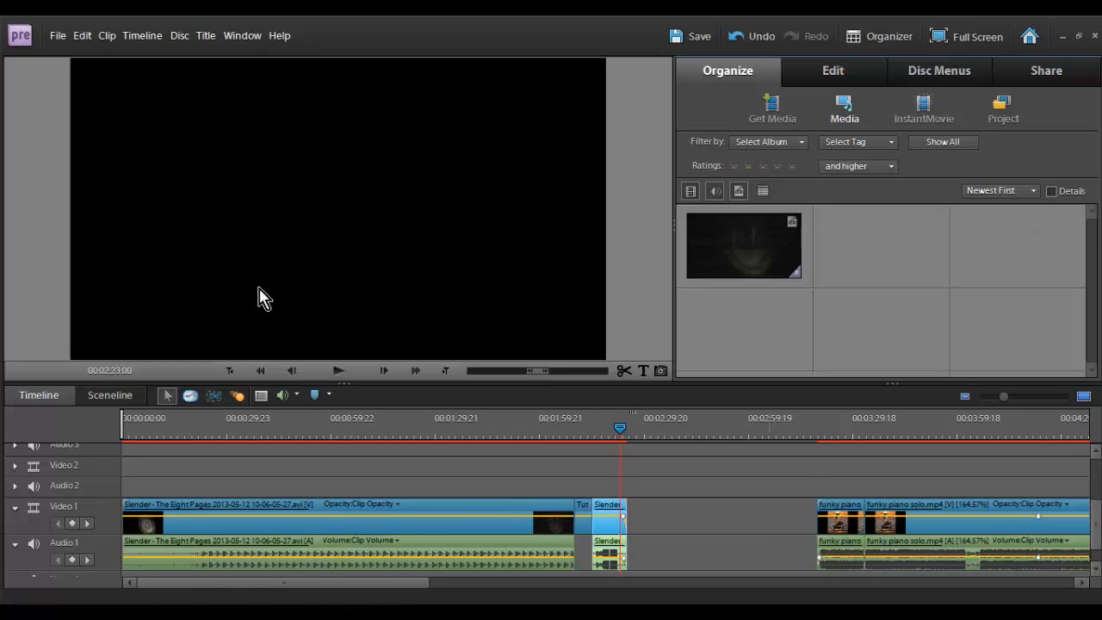
{"action": "left_click_drag", "start_coordinate": [354, 424], "coordinate": [329, 439]}
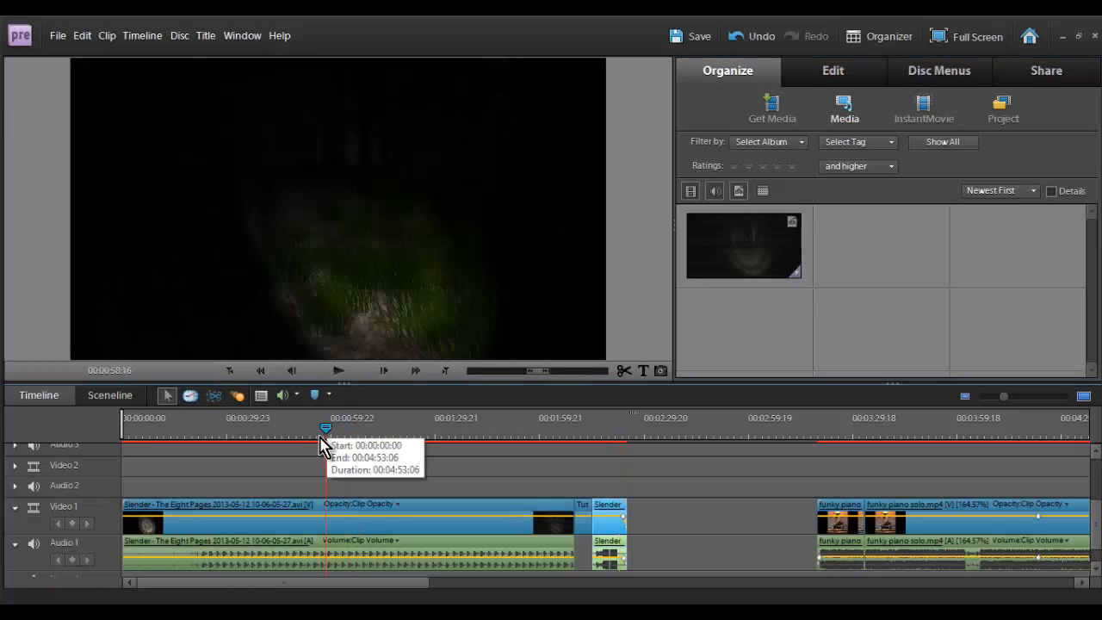